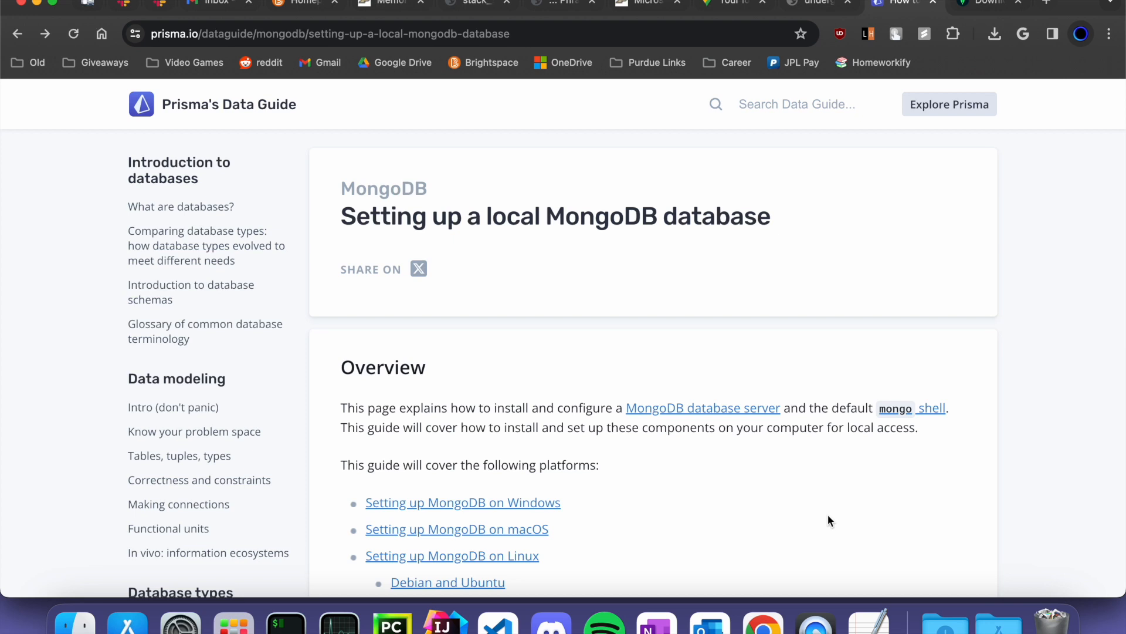
- Jump to the Prisma guide's 'Setting up MongoDB on macOS' section and inspect the Community Server download link
{"action": "scroll", "coordinate": [766, 381], "scroll_direction": "down", "scroll_amount": 5}
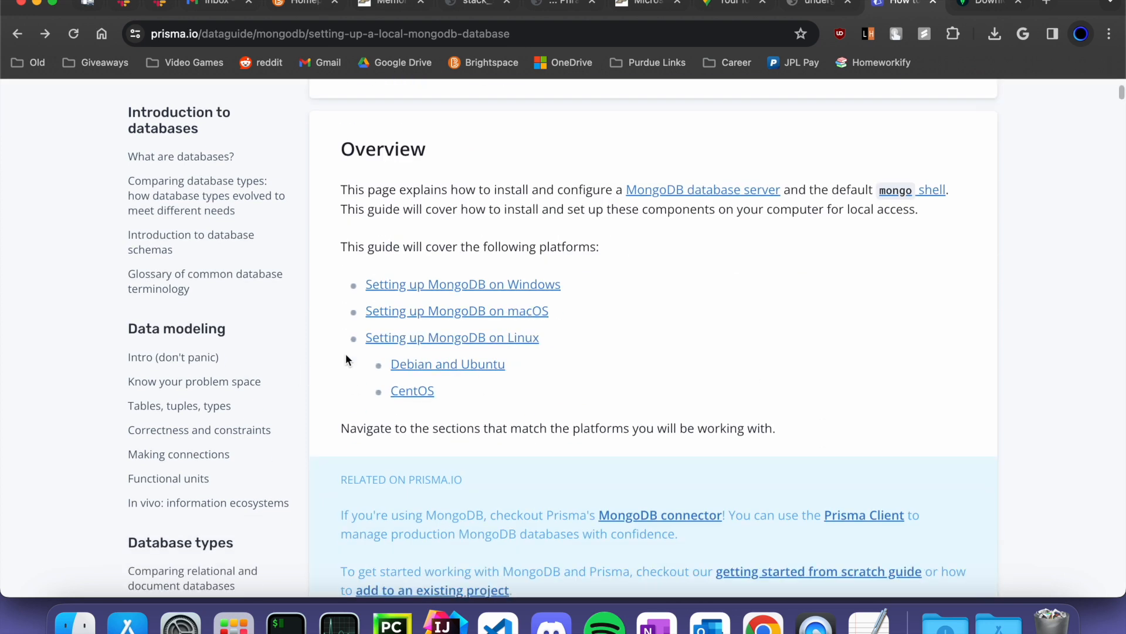
{"action": "left_click", "coordinate": [500, 313]}
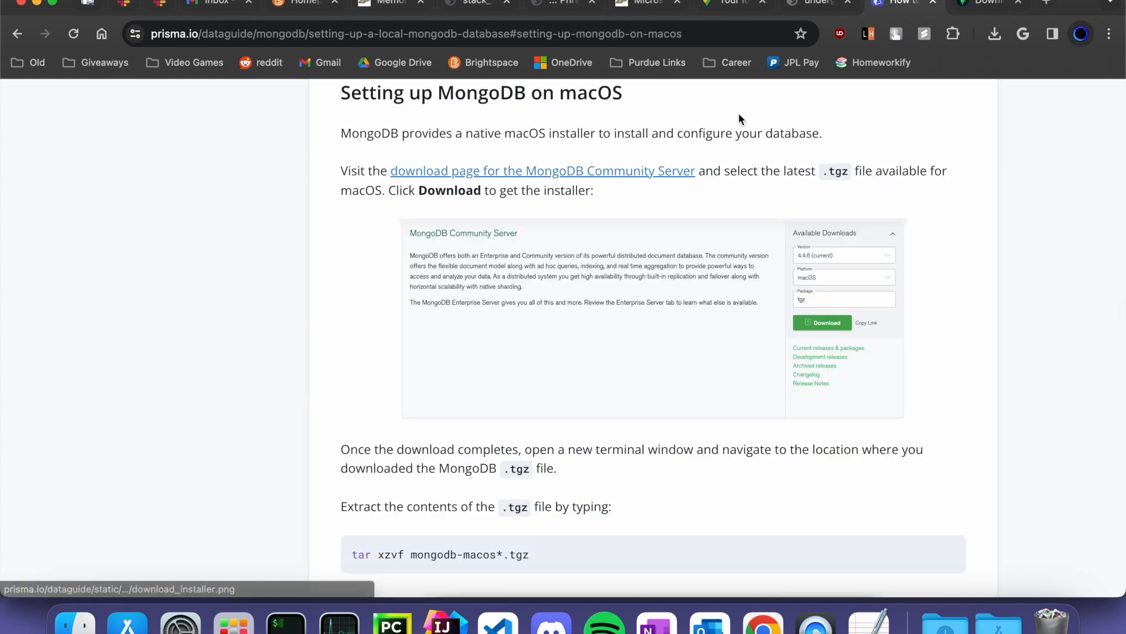
{"action": "right_click", "coordinate": [537, 176]}
{"action": "left_click", "coordinate": [691, 144]}
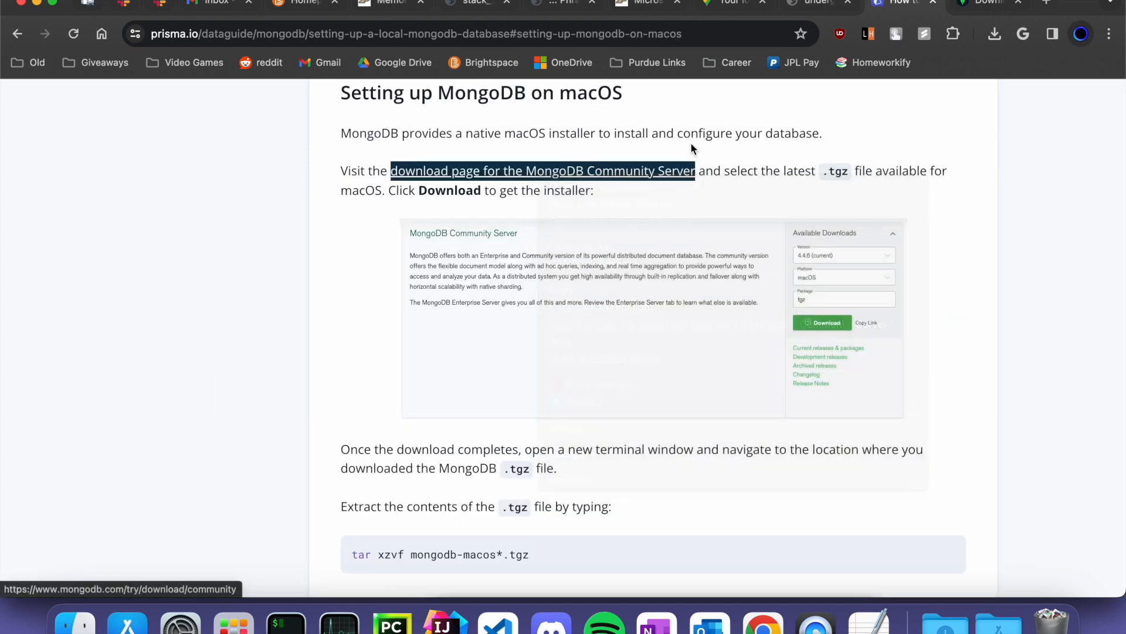
- On the MongoDB Download Center, confirm Community Server 7.0.5 for macOS ARM 64 as tgz
{"action": "key", "text": "ctrl+Tab"}
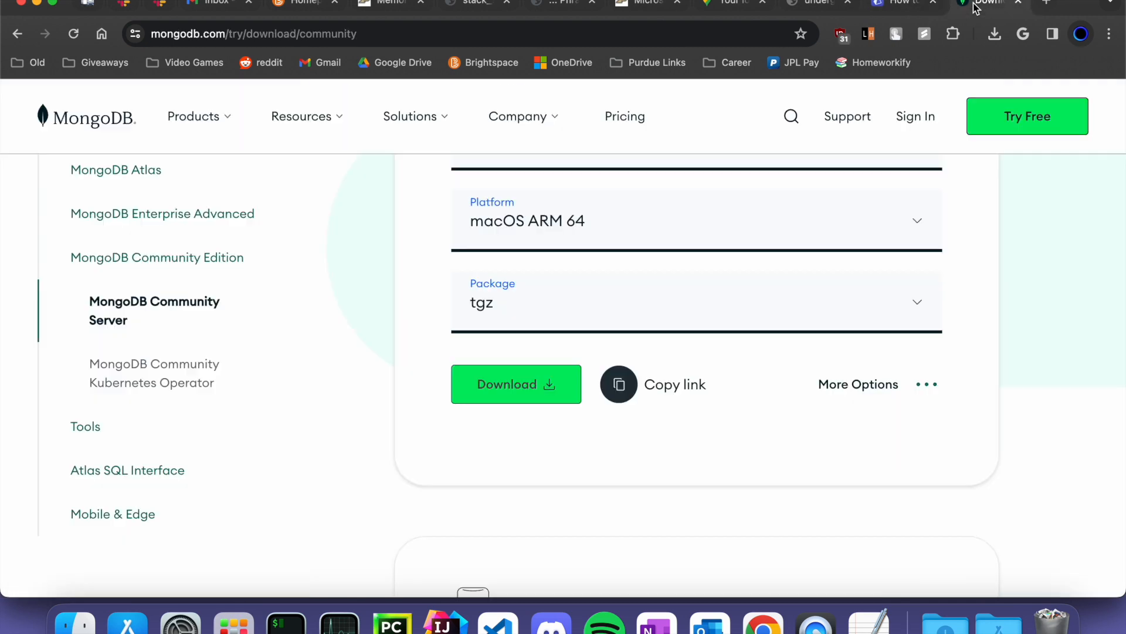
{"action": "scroll", "coordinate": [566, 290], "scroll_direction": "up", "scroll_amount": 5}
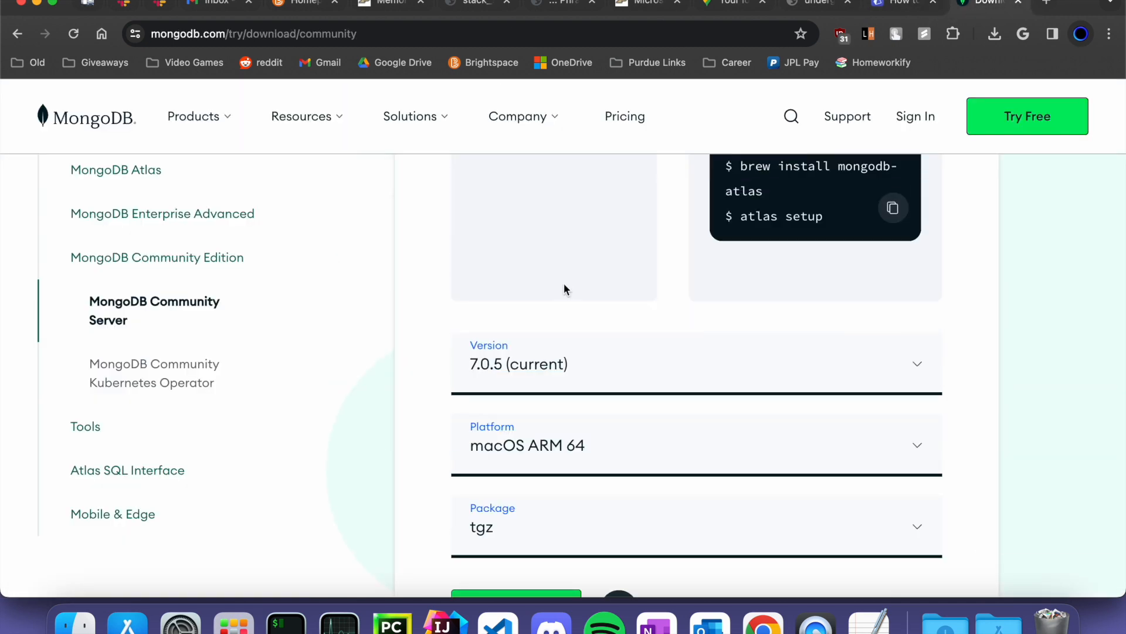
{"action": "scroll", "coordinate": [564, 287], "scroll_direction": "up", "scroll_amount": 15}
{"action": "scroll", "coordinate": [564, 289], "scroll_direction": "up", "scroll_amount": 3}
{"action": "scroll", "coordinate": [564, 284], "scroll_direction": "down", "scroll_amount": 12}
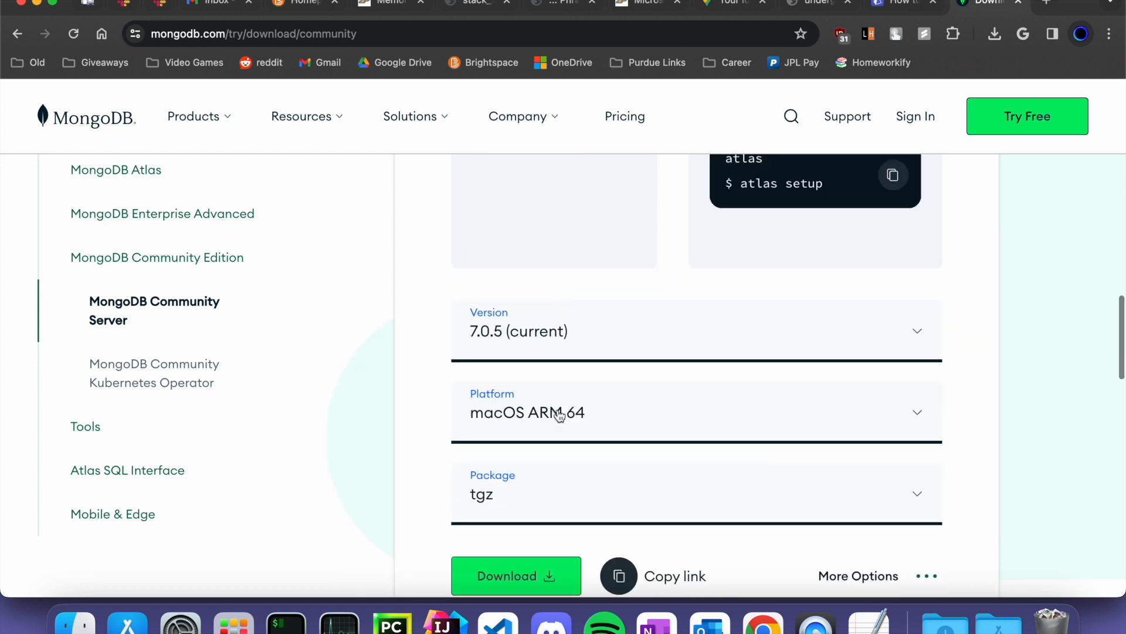
{"action": "left_click", "coordinate": [559, 415]}
{"action": "left_click", "coordinate": [594, 429]}
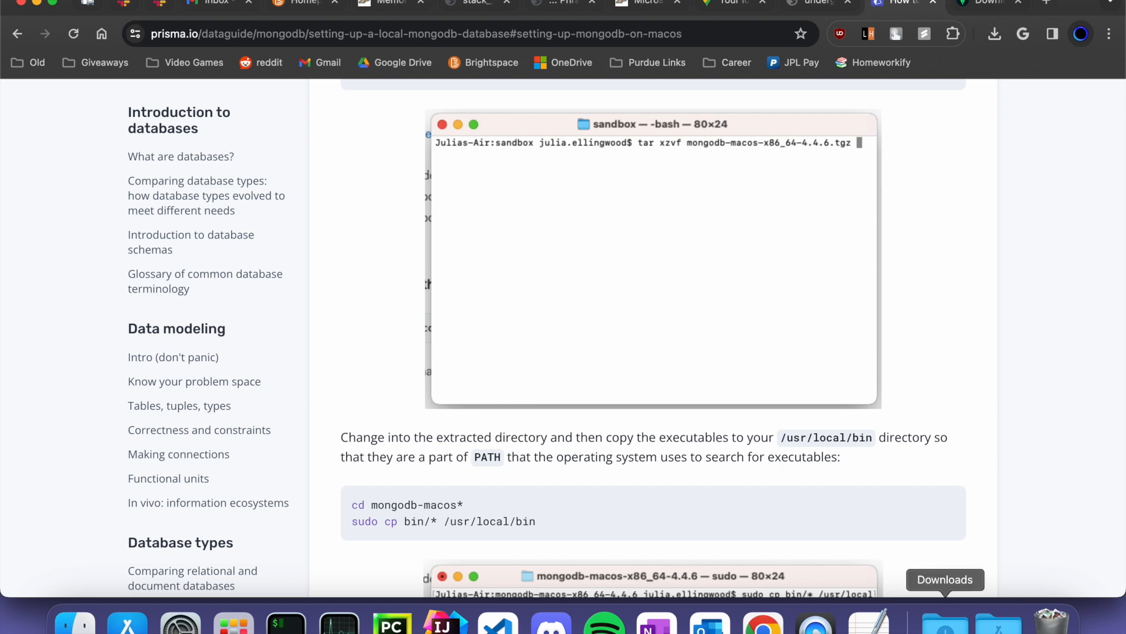
- Check the extracted mongodb-macos-aarch64-7.0.5 folder in the Downloads stack
{"action": "left_click", "coordinate": [945, 621]}
{"action": "left_click", "coordinate": [890, 449]}
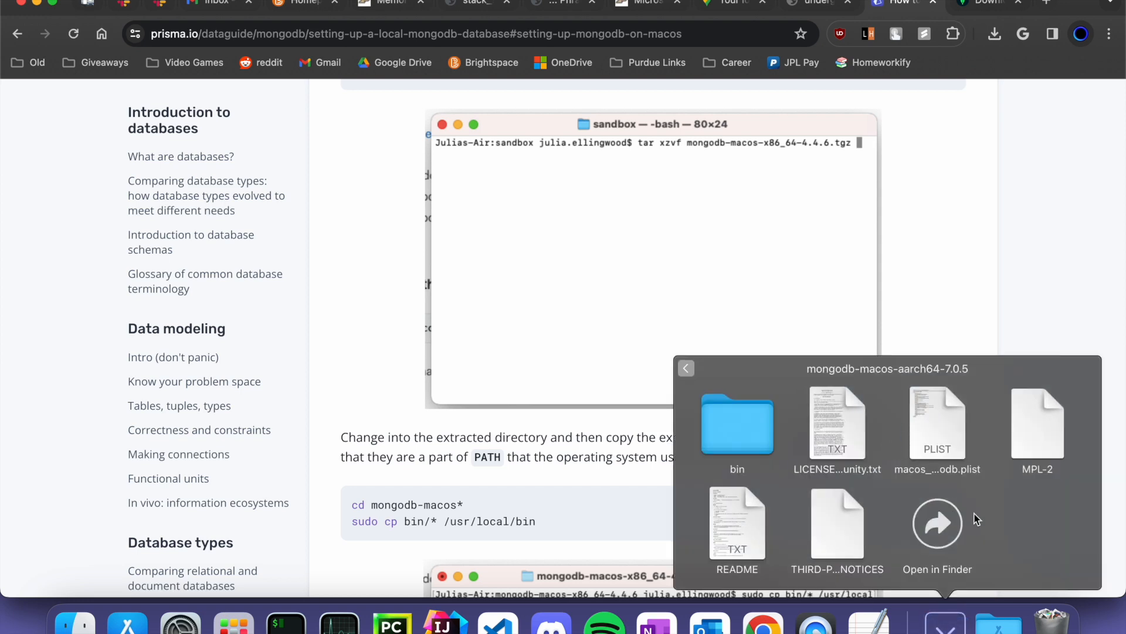
{"action": "left_click", "coordinate": [344, 360]}
- Bring up iTerm on the right side of the screen and clear its screen
{"action": "left_click", "coordinate": [286, 623]}
{"action": "left_click_drag", "start_coordinate": [277, 4], "coordinate": [920, 72]}
{"action": "type", "text": "clear"}
{"action": "key", "text": "Return"}
{"action": "scroll", "coordinate": [674, 315], "scroll_direction": "down", "scroll_amount": 5}
- Change into the Downloads folder and list its contents
{"action": "type", "text": "cd D"}
{"action": "key", "text": "Tab"}
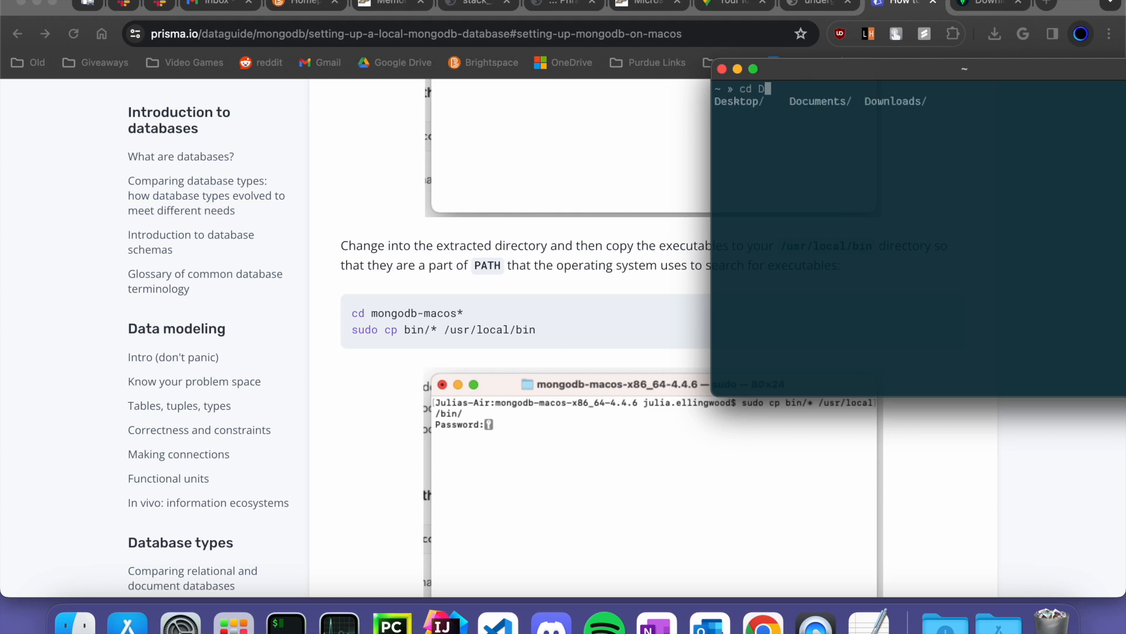
{"action": "type", "text": "o"}
{"action": "key", "text": "Return"}
{"action": "type", "text": "C"}
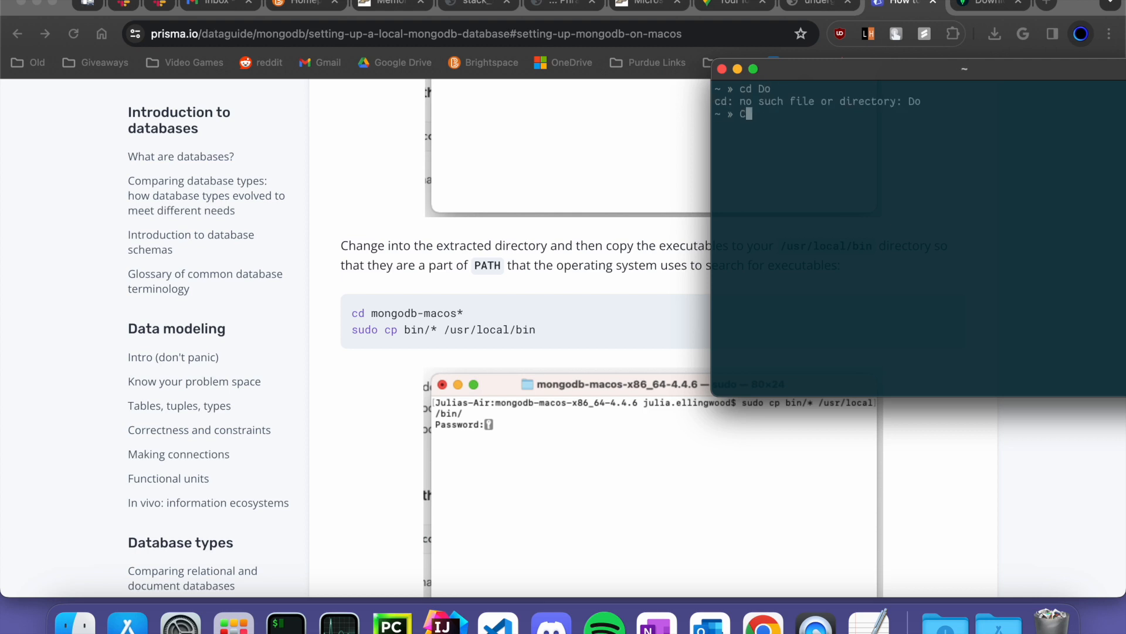
{"action": "type", "text": "d Downloads"}
{"action": "key", "text": "Return"}
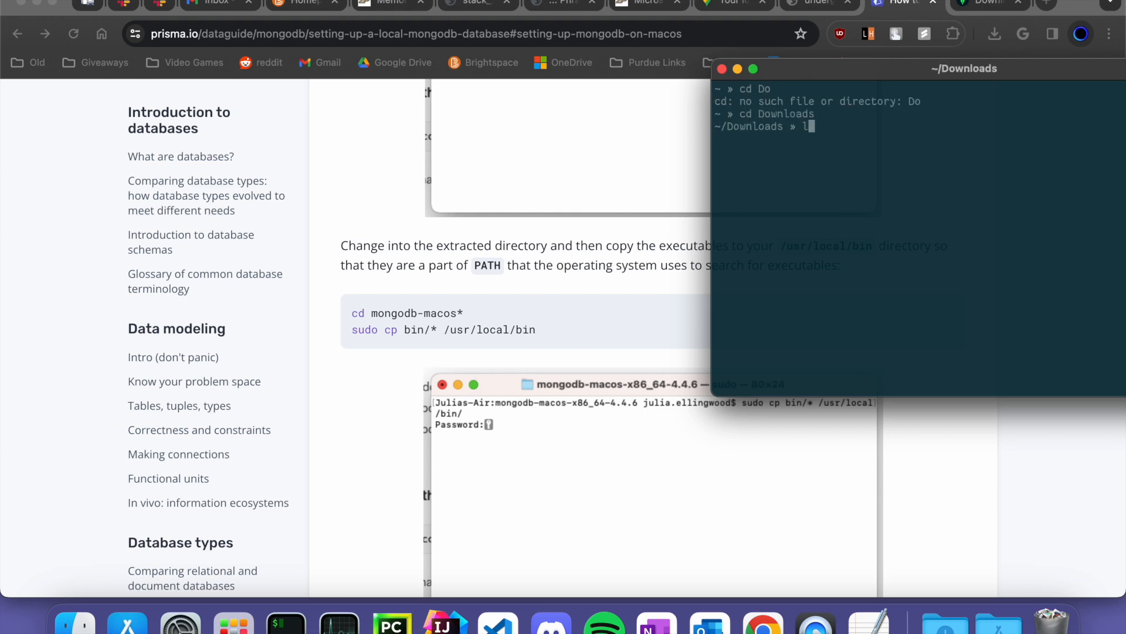
{"action": "type", "text": "ls"}
{"action": "key", "text": "Return"}
{"action": "scroll", "coordinate": [658, 206], "scroll_direction": "down", "scroll_amount": 5}
- Move into mongodb-macos-aarch64-7.0.5 and then its bin folder
{"action": "type", "text": "cd mongodb-macos-aa"}
{"action": "key", "text": "Tab"}
{"action": "key", "text": "Return"}
{"action": "type", "text": "ls"}
{"action": "key", "text": "Return"}
{"action": "type", "text": "cd bin"}
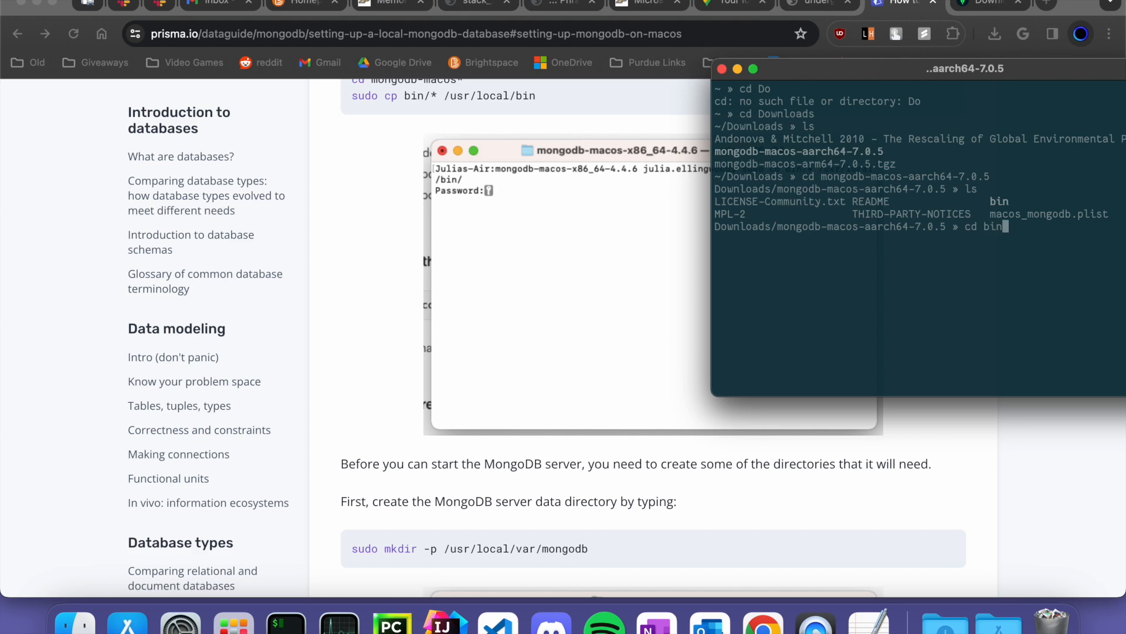
{"action": "key", "text": "Return"}
{"action": "scroll", "coordinate": [655, 306], "scroll_direction": "down", "scroll_amount": 5}
{"action": "scroll", "coordinate": [504, 329], "scroll_direction": "down", "scroll_amount": 6}
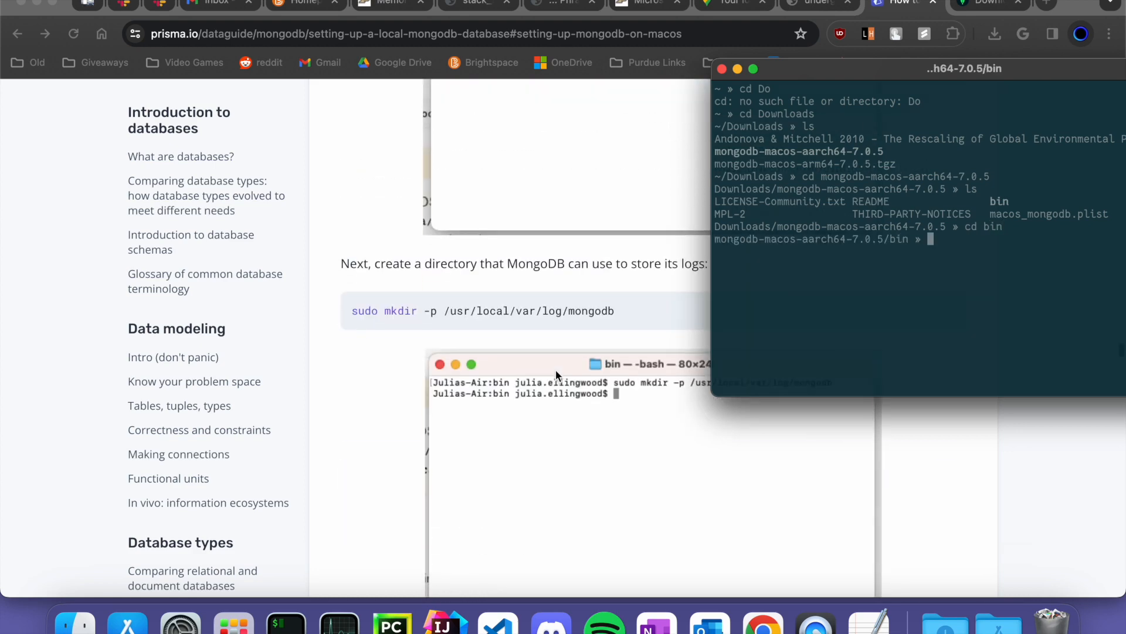
{"action": "scroll", "coordinate": [465, 295], "scroll_direction": "down", "scroll_amount": 3}
{"action": "scroll", "coordinate": [450, 311], "scroll_direction": "up", "scroll_amount": 8}
{"action": "scroll", "coordinate": [449, 316], "scroll_direction": "down", "scroll_amount": 15}
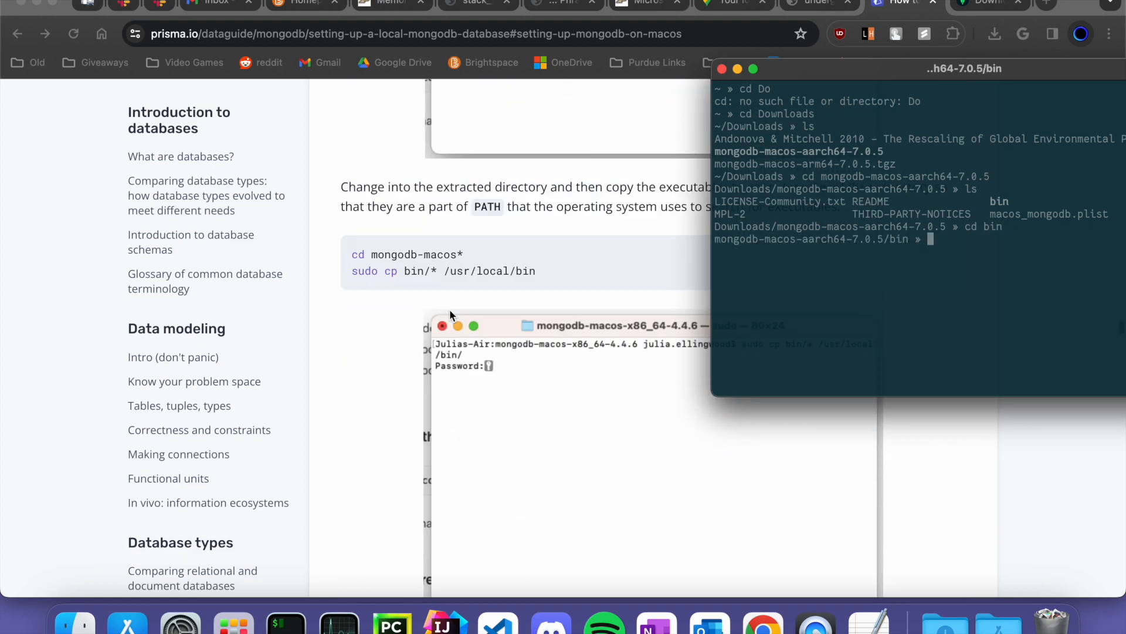
{"action": "scroll", "coordinate": [450, 311], "scroll_direction": "up", "scroll_amount": 4}
- Copy the guide's 'sudo cp bin/* /usr/local/bin' command line
{"action": "left_click", "coordinate": [383, 520]}
{"action": "double_click", "coordinate": [405, 515]}
{"action": "triple_click", "coordinate": [404, 516]}
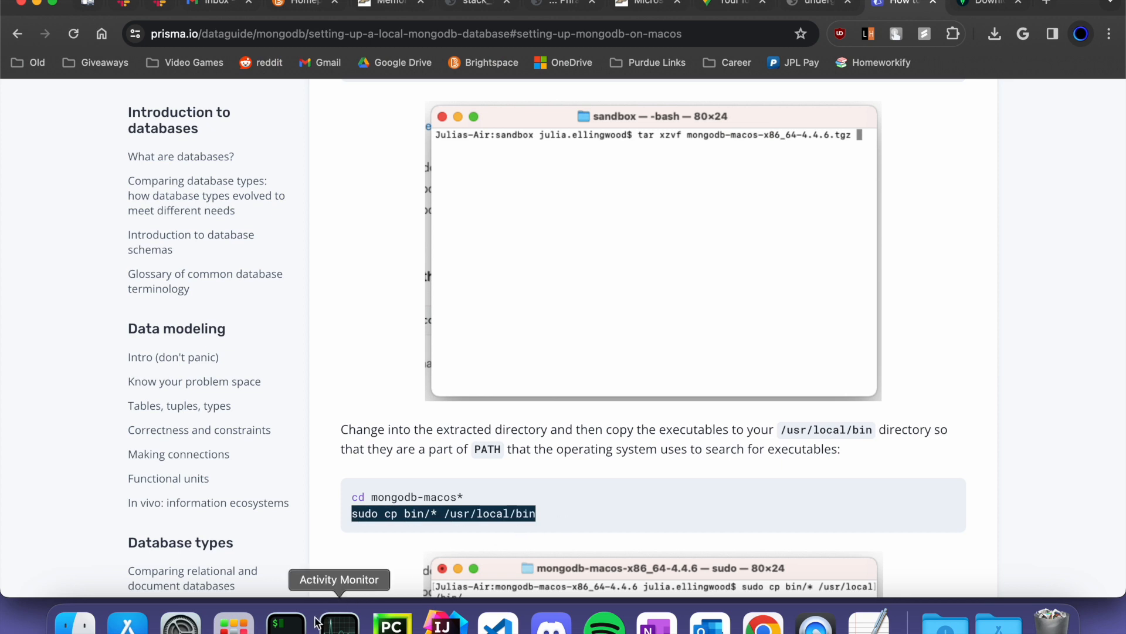
{"action": "left_click_drag", "start_coordinate": [443, 515], "coordinate": [575, 526]}
{"action": "left_click", "coordinate": [415, 518]}
{"action": "triple_click", "coordinate": [416, 517]}
{"action": "key", "text": "super+c"}
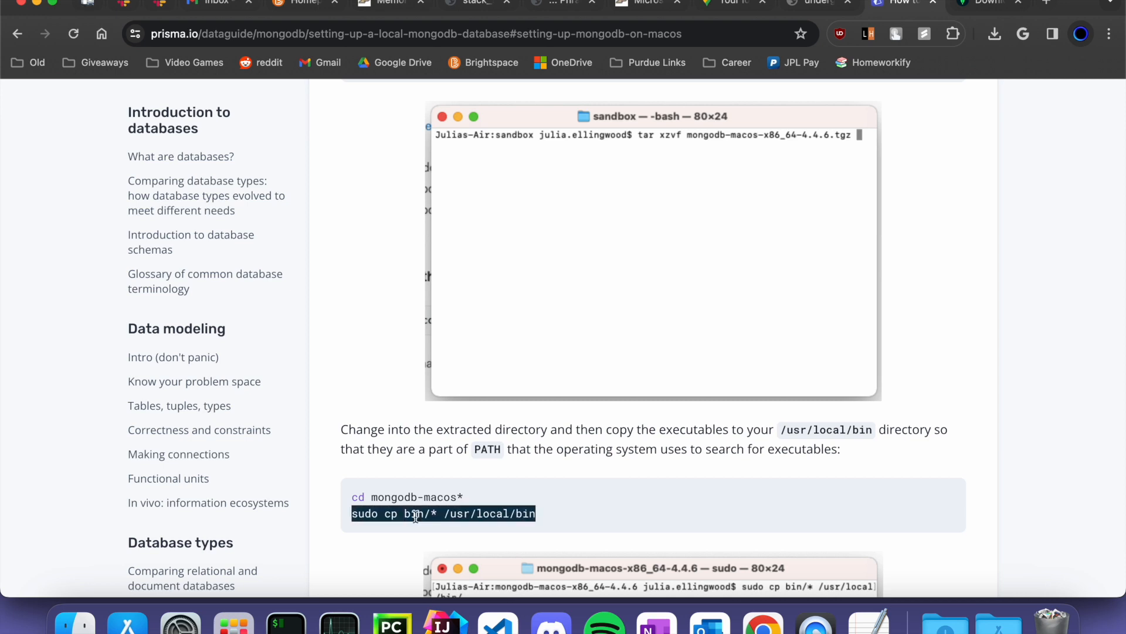
{"action": "scroll", "coordinate": [415, 516], "scroll_direction": "down", "scroll_amount": 3}
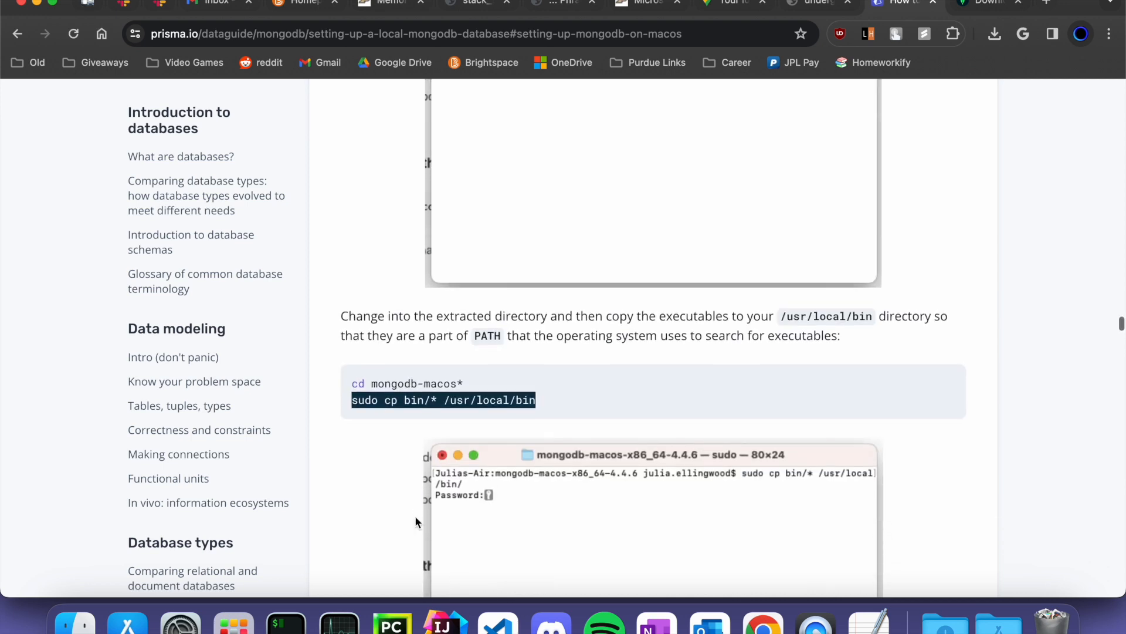
- Run sudo cp bin/* /usr/local/bin from the bin folder, which finds no matches
{"action": "left_click", "coordinate": [286, 622]}
{"action": "left_click_drag", "start_coordinate": [836, 83], "coordinate": [704, 82]}
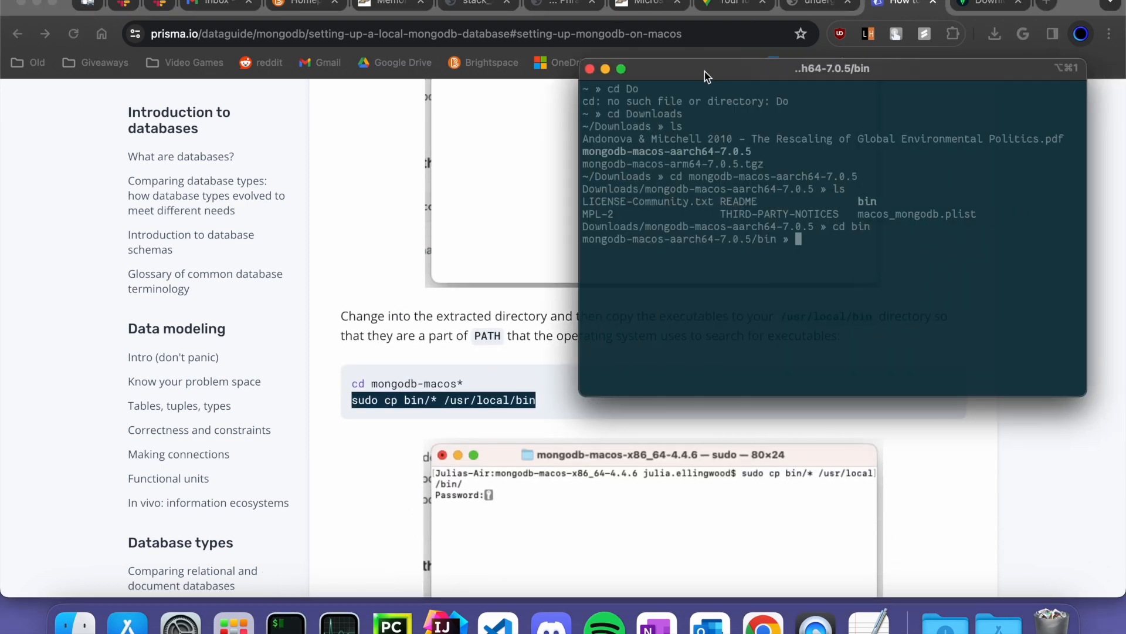
{"action": "key", "text": "super+v"}
{"action": "key", "text": "Return"}
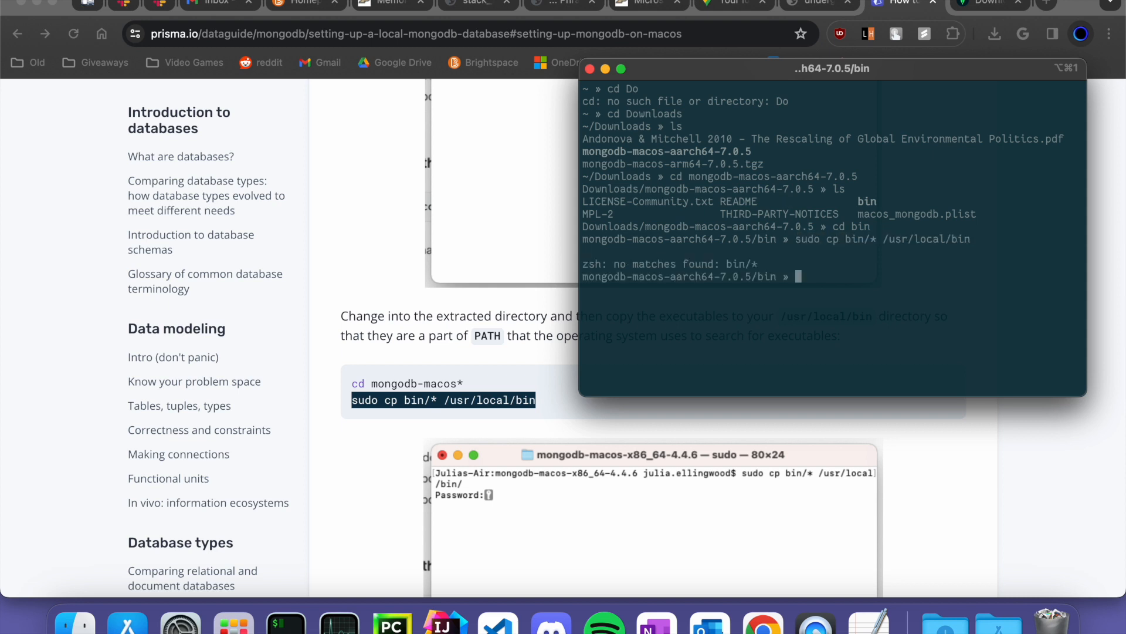
{"action": "type", "text": "ls"}
{"action": "key", "text": "Return"}
- Go up to the MongoDB folder and rerun the sudo cp command with the administrator password
{"action": "type", "text": "cd .."}
{"action": "key", "text": "Return"}
{"action": "key", "text": "super+v"}
{"action": "key", "text": "Return"}
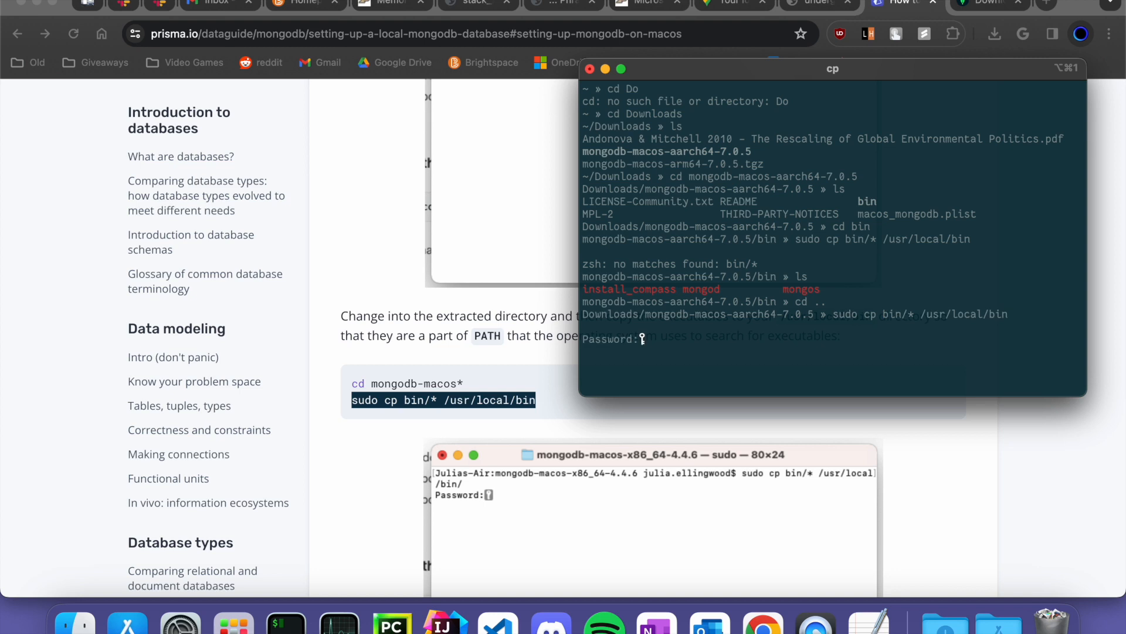
{"action": "key", "text": "Return"}
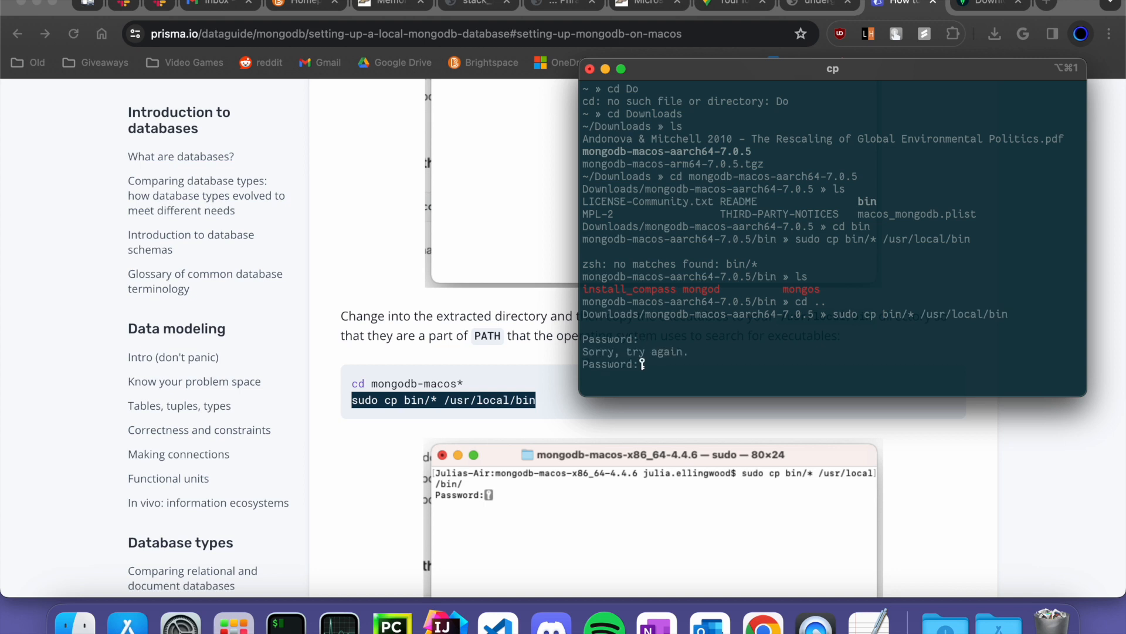
{"action": "key", "text": "Return"}
{"action": "scroll", "coordinate": [554, 274], "scroll_direction": "down", "scroll_amount": 4}
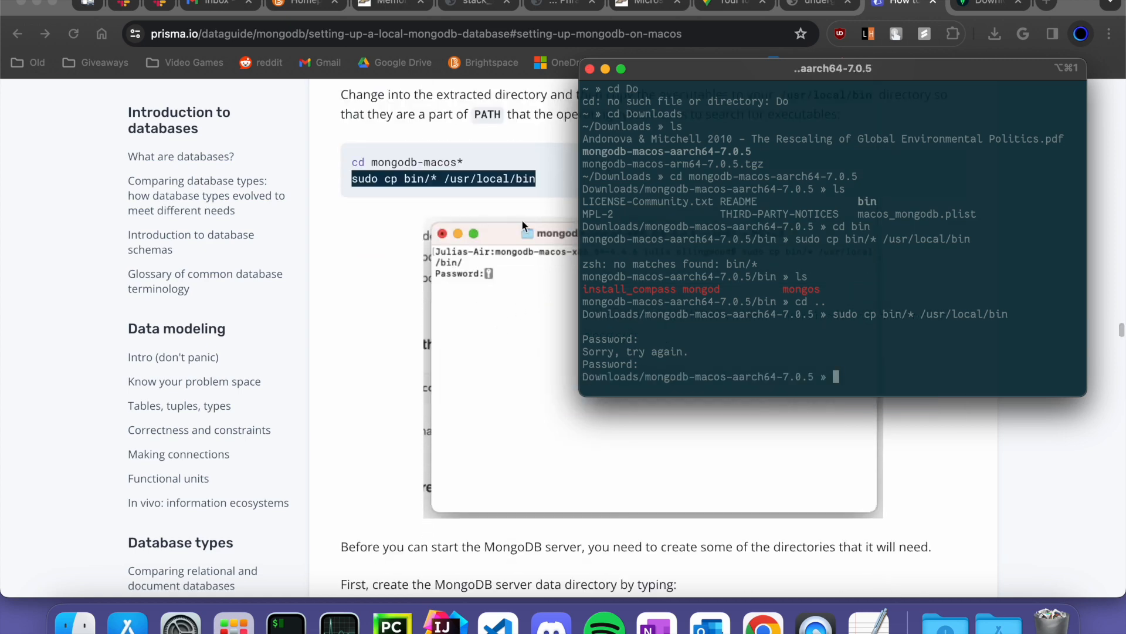
{"action": "scroll", "coordinate": [522, 219], "scroll_direction": "down", "scroll_amount": 3}
{"action": "left_click_drag", "start_coordinate": [714, 70], "coordinate": [818, 77]}
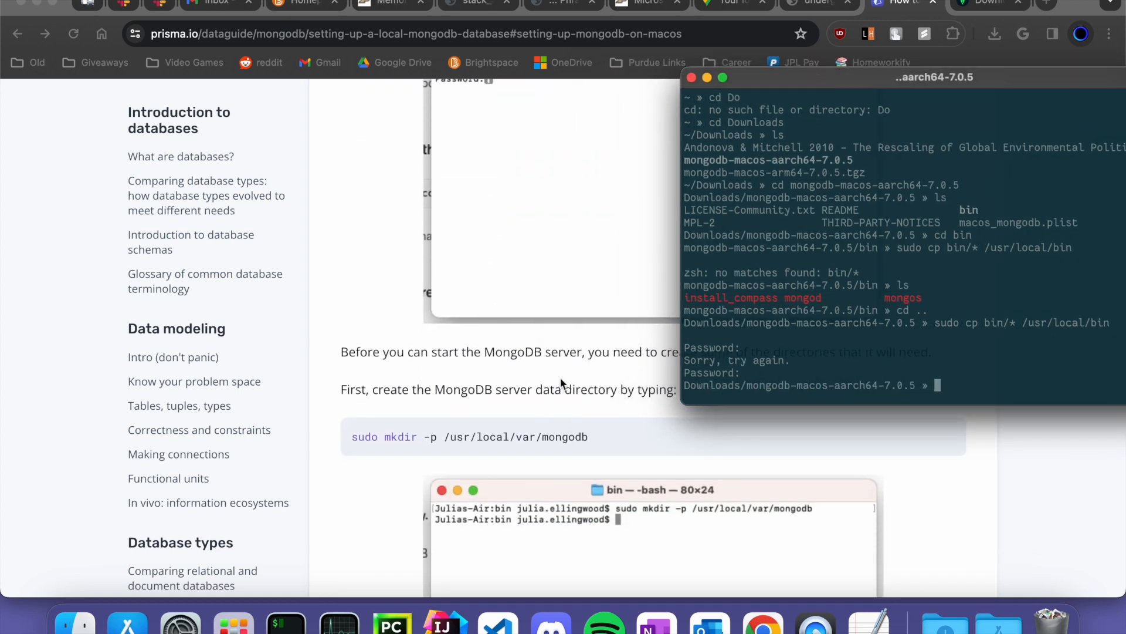
- Create the /usr/local/var/mongodb data directory with the guide's sudo mkdir -p command
{"action": "scroll", "coordinate": [558, 386], "scroll_direction": "down", "scroll_amount": 1}
{"action": "triple_click", "coordinate": [518, 392]}
{"action": "key", "text": "super+c"}
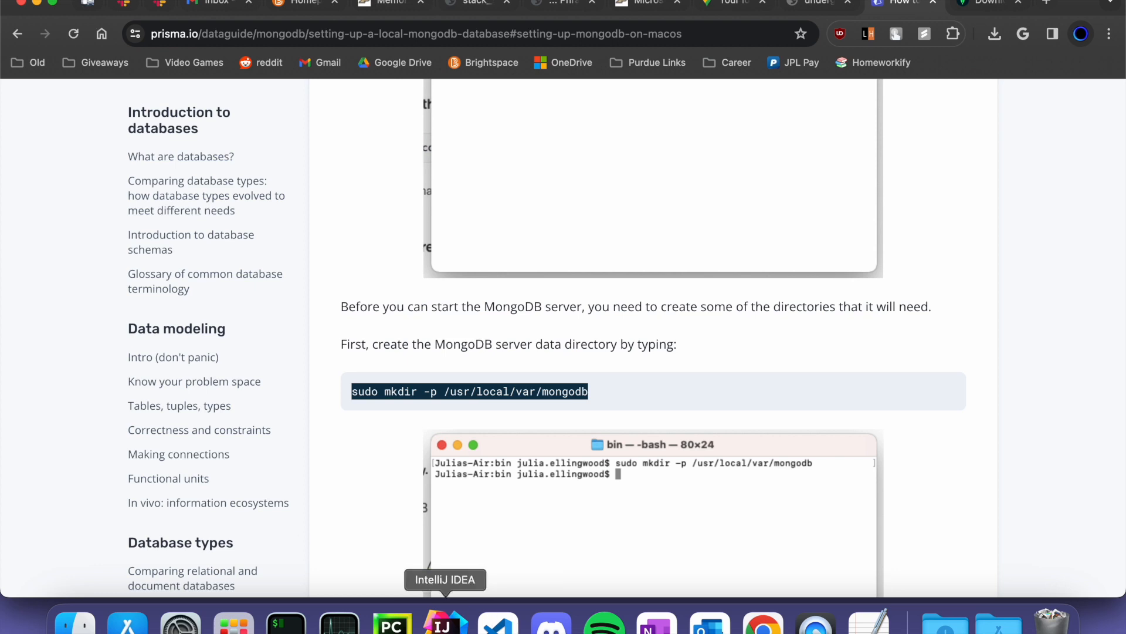
{"action": "left_click", "coordinate": [296, 627]}
{"action": "left_click_drag", "start_coordinate": [924, 86], "coordinate": [895, 79]}
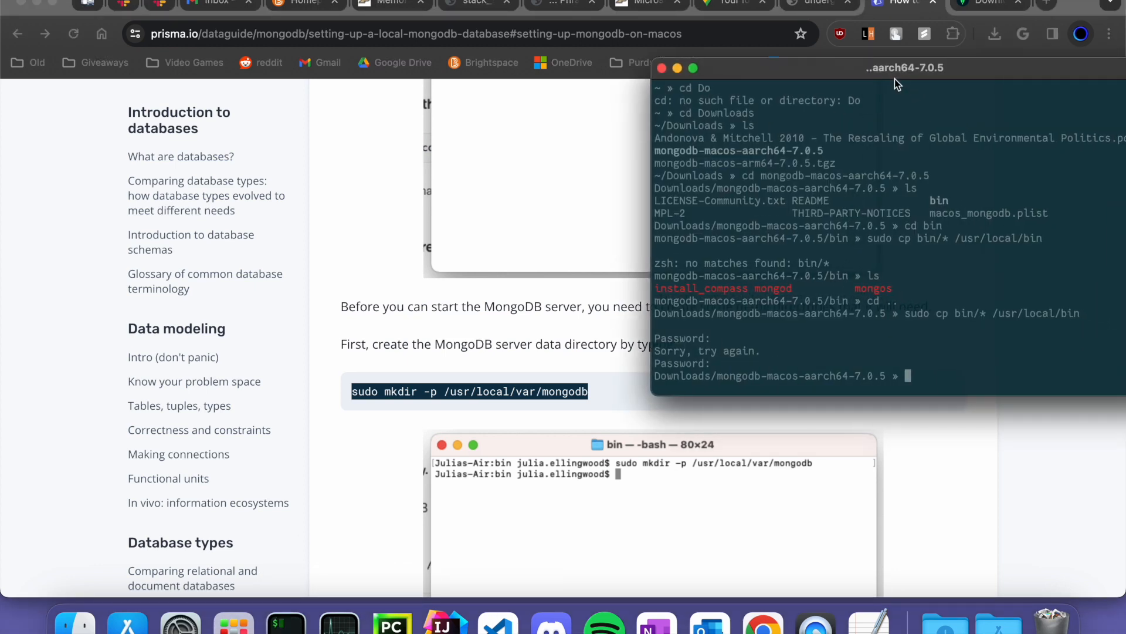
{"action": "key", "text": "super+v"}
{"action": "key", "text": "Return"}
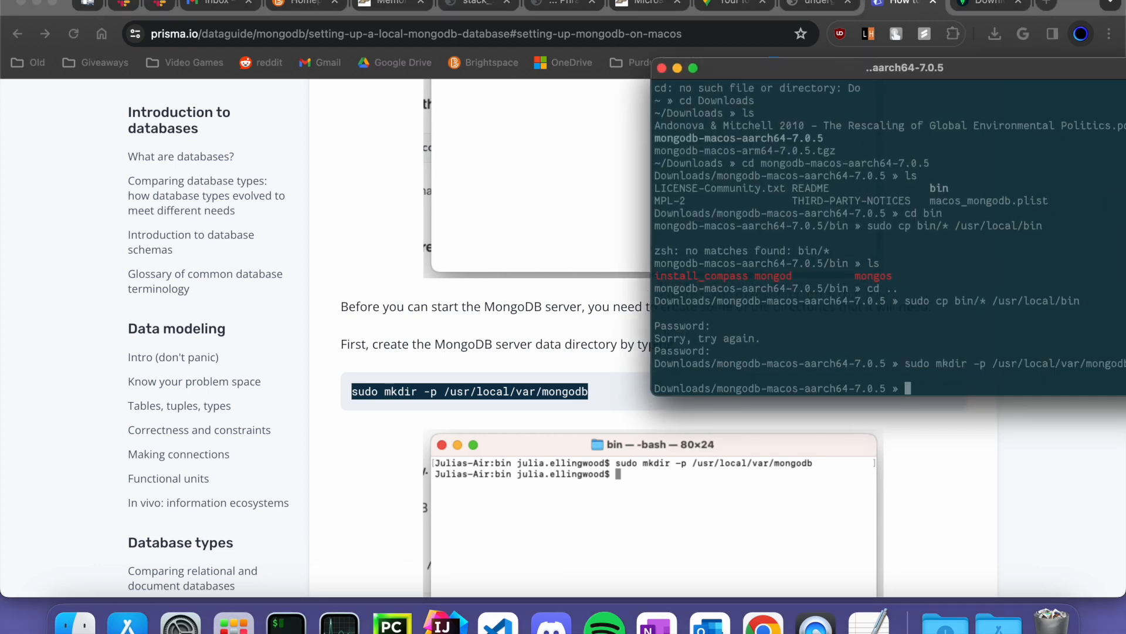
{"action": "scroll", "coordinate": [617, 305], "scroll_direction": "down", "scroll_amount": 8}
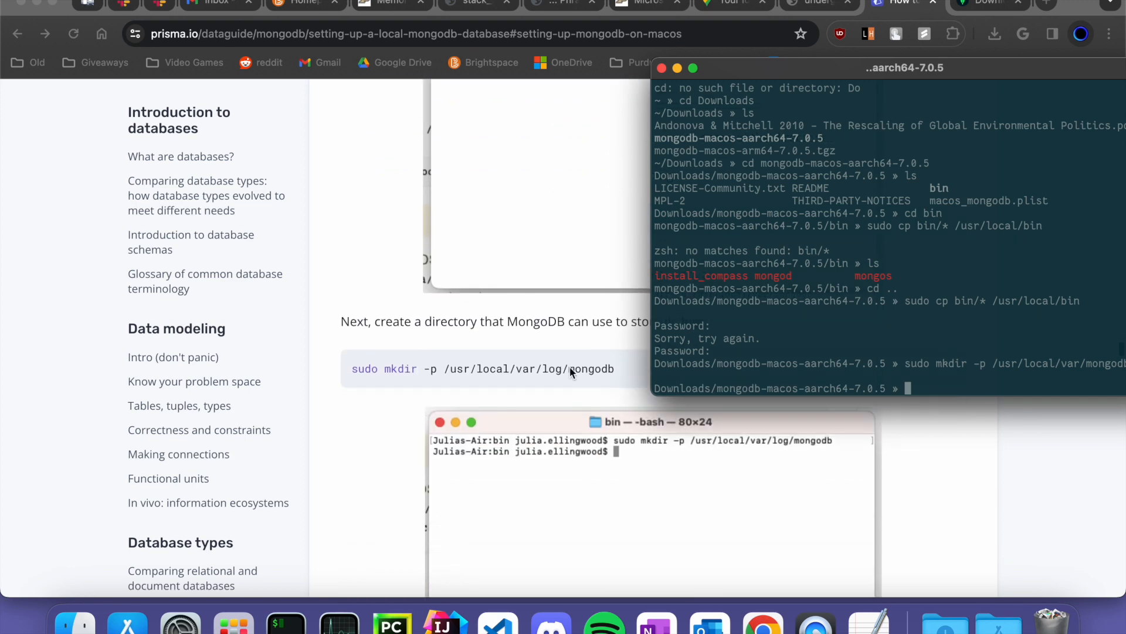
- Create the /usr/local/var/log/mongodb log directory with sudo mkdir -p
{"action": "left_click", "coordinate": [559, 376]}
{"action": "triple_click", "coordinate": [559, 376]}
{"action": "key", "text": "super+c"}
{"action": "left_click", "coordinate": [287, 624]}
{"action": "key", "text": "super+v"}
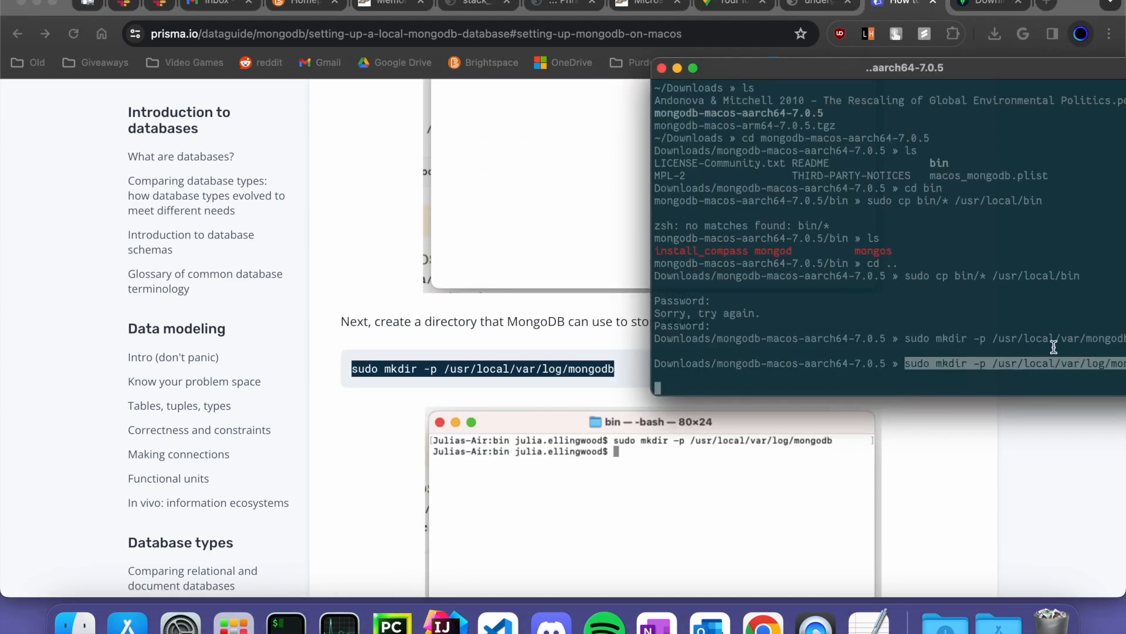
{"action": "key", "text": "Return"}
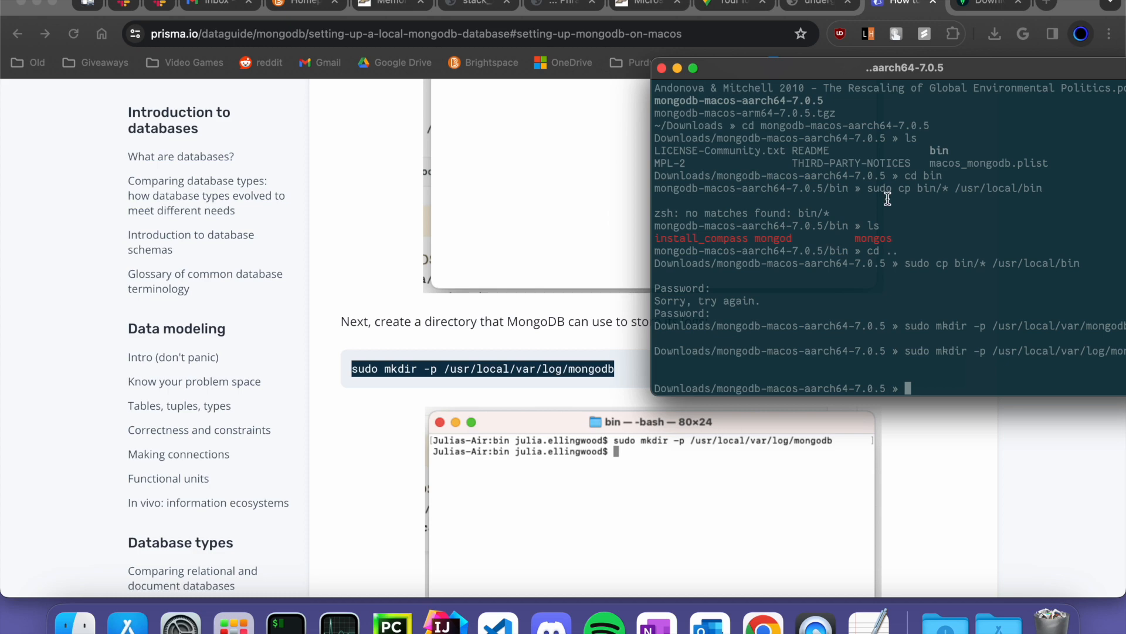
{"action": "scroll", "coordinate": [532, 325], "scroll_direction": "down", "scroll_amount": 10}
{"action": "left_click", "coordinate": [460, 374]}
{"action": "triple_click", "coordinate": [453, 377]}
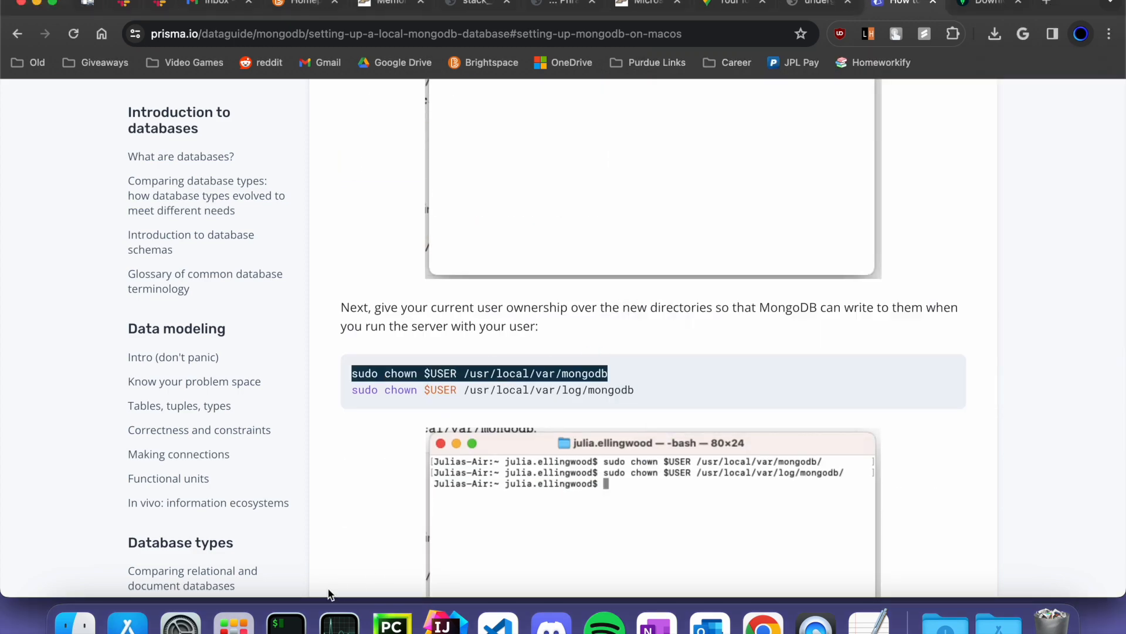
- Give the current user ownership of /usr/local/var/mongodb with sudo chown $USER
{"action": "left_click", "coordinate": [286, 621]}
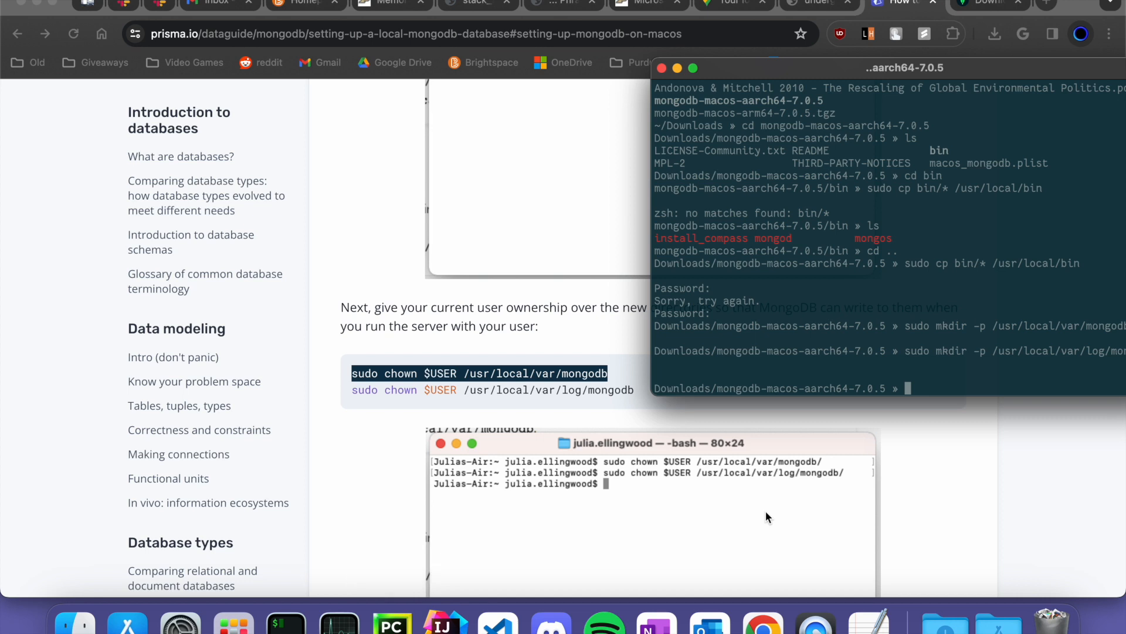
{"action": "key", "text": "super+v"}
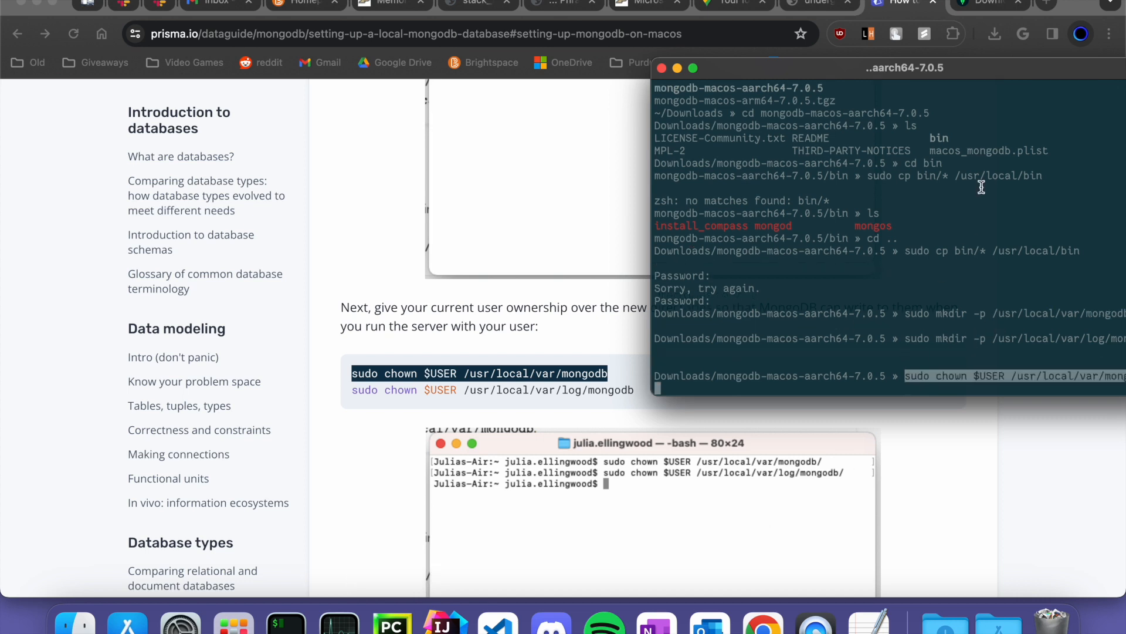
{"action": "left_click_drag", "start_coordinate": [955, 62], "coordinate": [896, 62]}
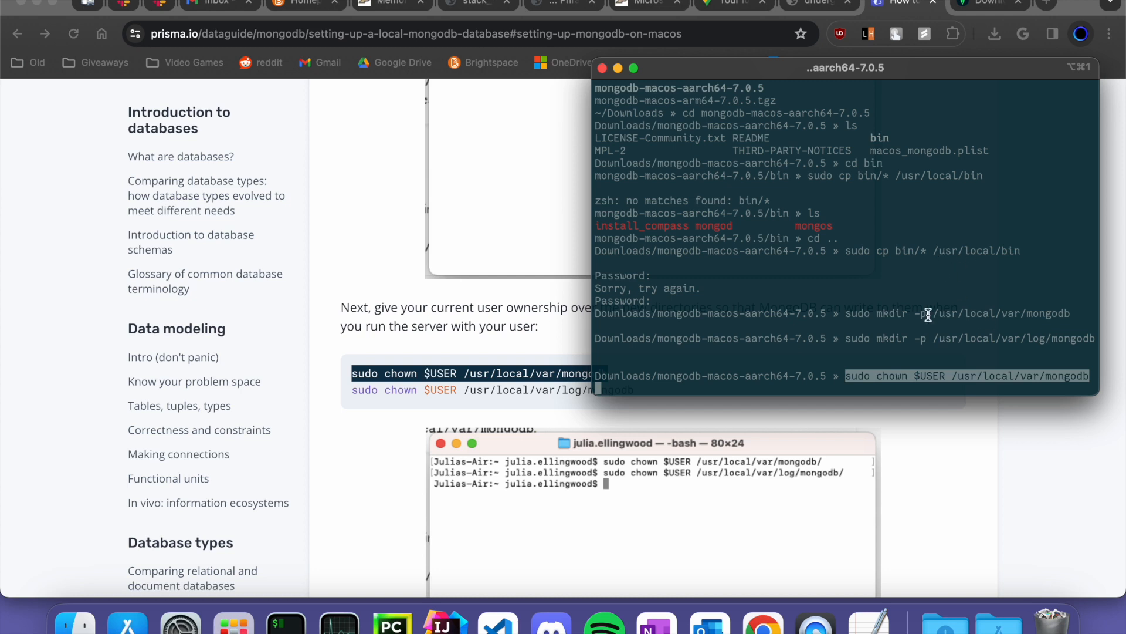
{"action": "key", "text": "Return"}
- Give the user ownership of /usr/local/var/log/mongodb, then run echo $USER
{"action": "left_click", "coordinate": [539, 412]}
{"action": "triple_click", "coordinate": [470, 396]}
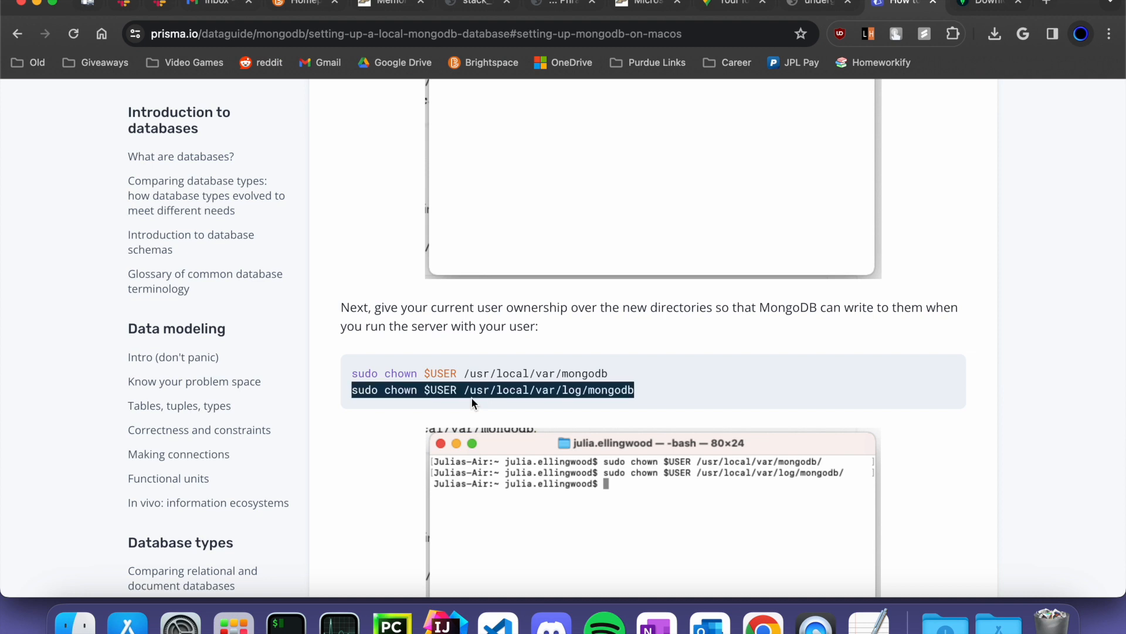
{"action": "triple_click", "coordinate": [431, 395]}
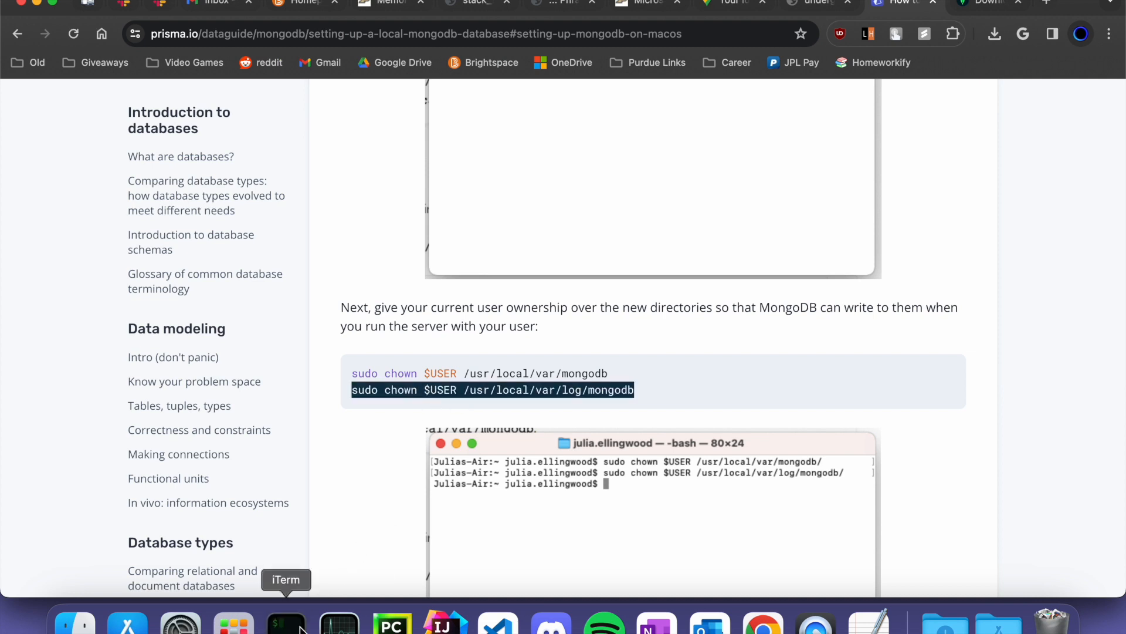
{"action": "left_click", "coordinate": [287, 625]}
{"action": "key", "text": "super+v"}
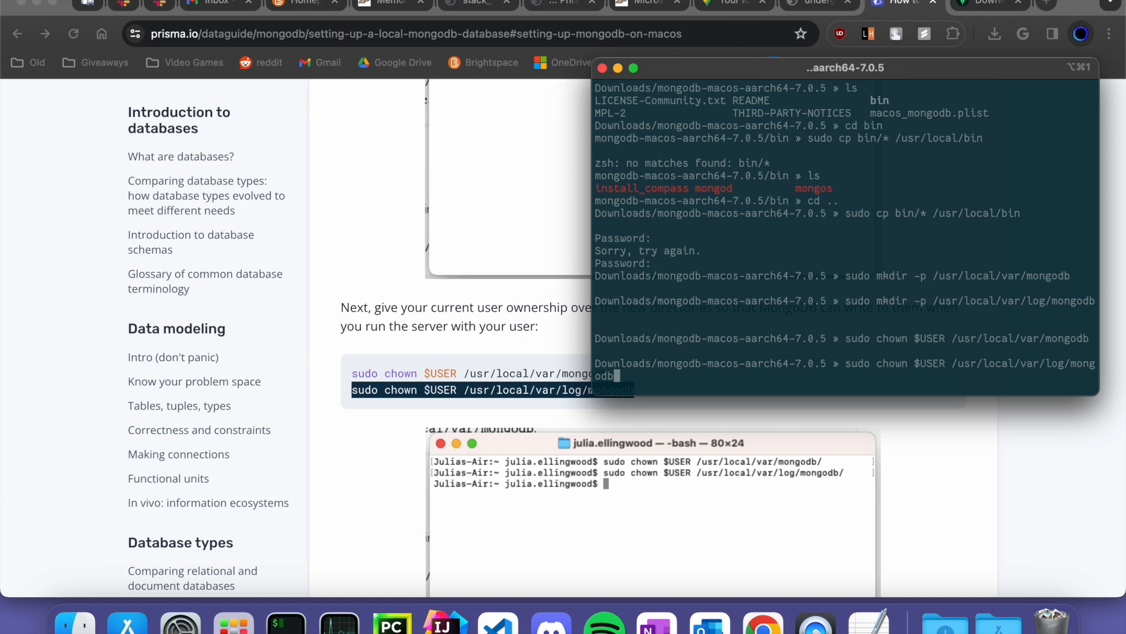
{"action": "key", "text": "Return"}
{"action": "type", "text": "echo $USER"}
{"action": "key", "text": "Return"}
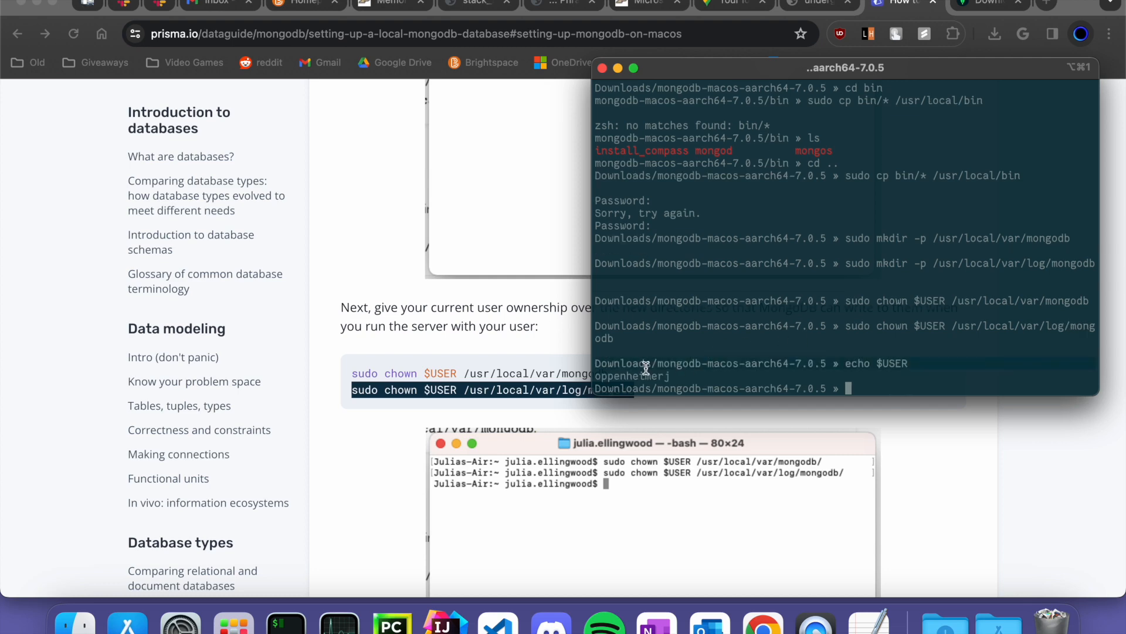
- Run mongod --dbpath /usr/local/var/mongodb --logpath /usr/local/var/log/mongodb/mongo.log --fork in iTerm
{"action": "scroll", "coordinate": [446, 365], "scroll_direction": "down", "scroll_amount": 3}
{"action": "left_click", "coordinate": [398, 368]}
{"action": "scroll", "coordinate": [398, 368], "scroll_direction": "down", "scroll_amount": 5}
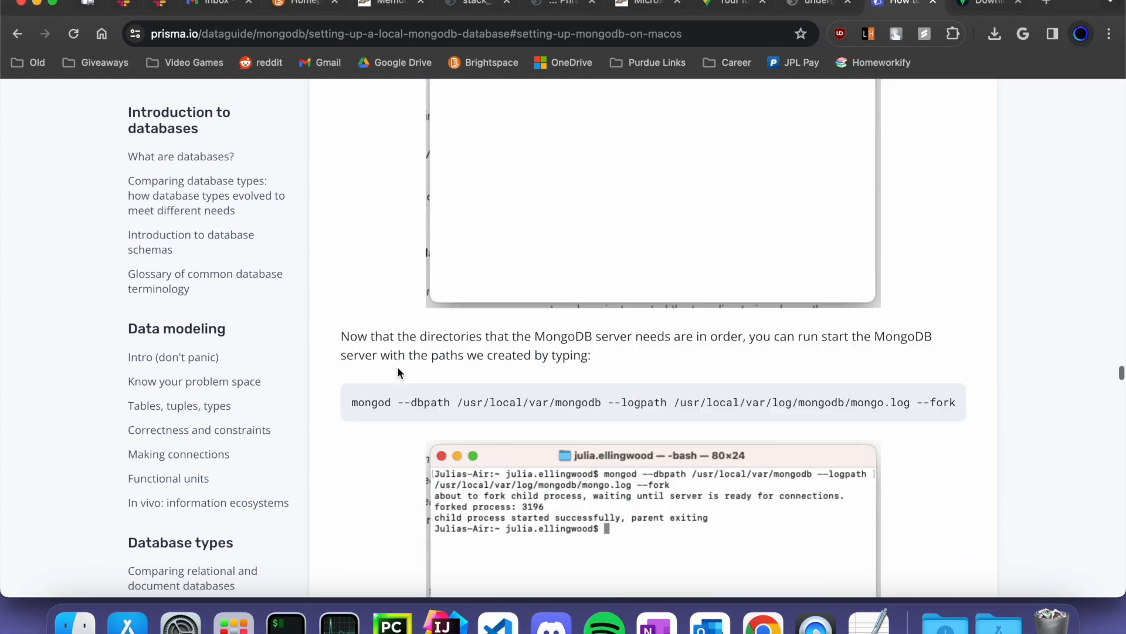
{"action": "triple_click", "coordinate": [408, 352]}
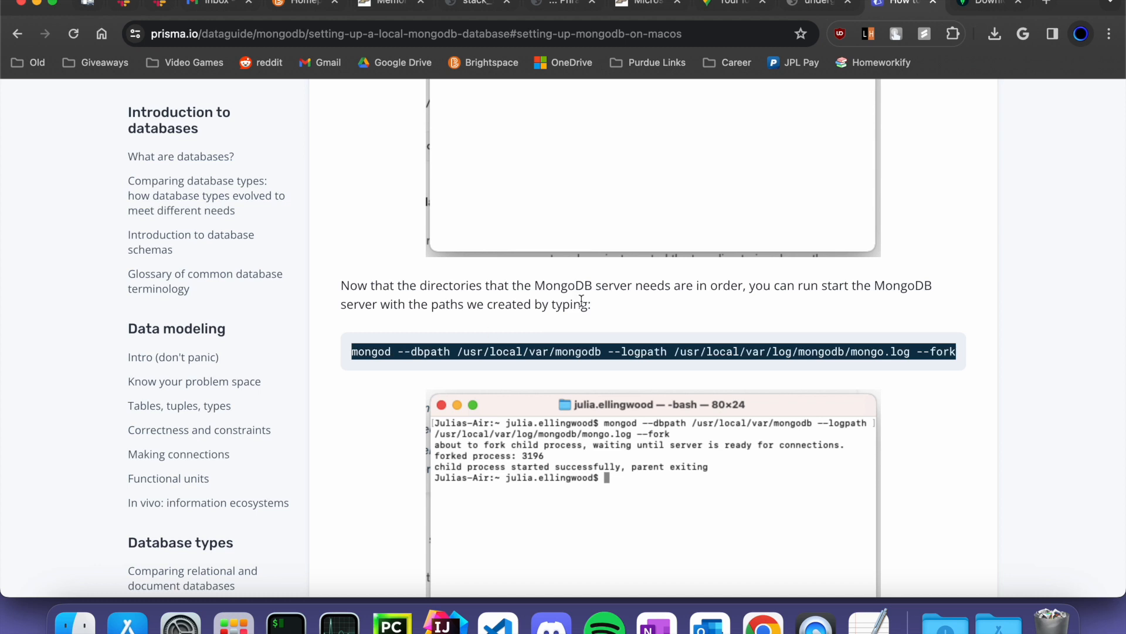
{"action": "left_click", "coordinate": [286, 623]}
{"action": "key", "text": "super+v"}
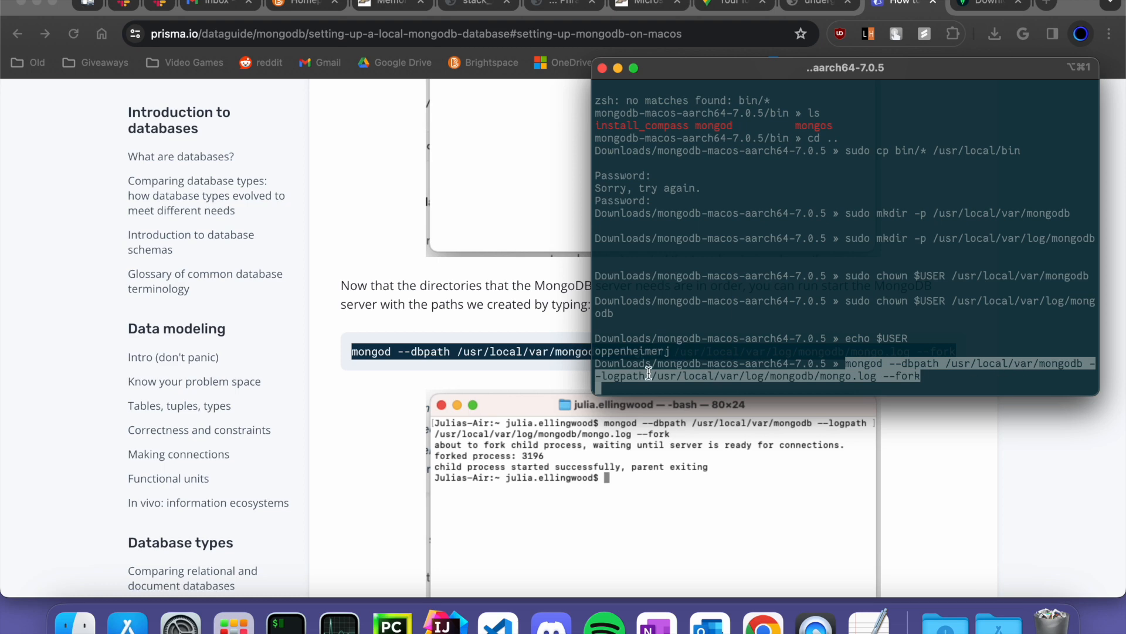
{"action": "key", "text": "Return"}
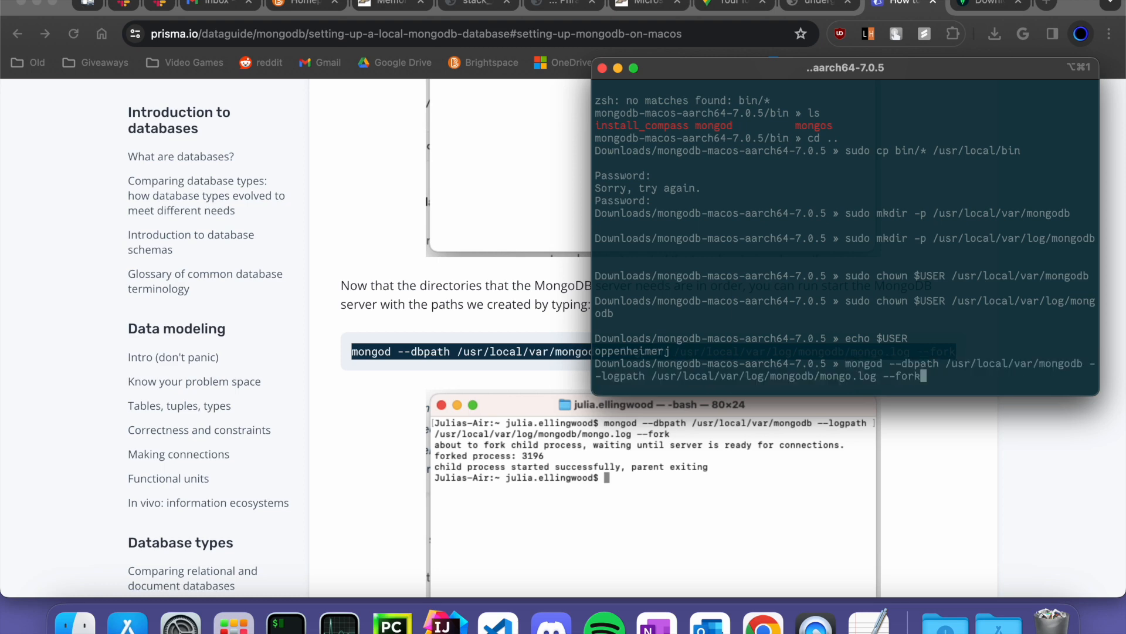
{"action": "key", "text": "Return"}
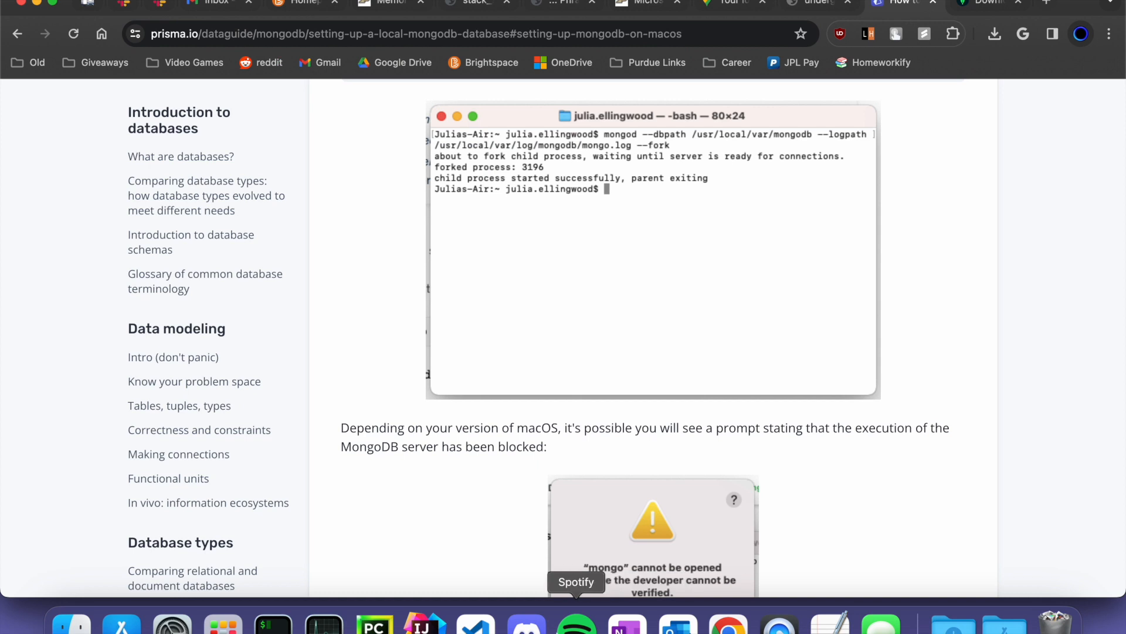
- Choose Open Anyway for the blocked mongos in Privacy & Security
{"action": "left_click", "coordinate": [172, 625]}
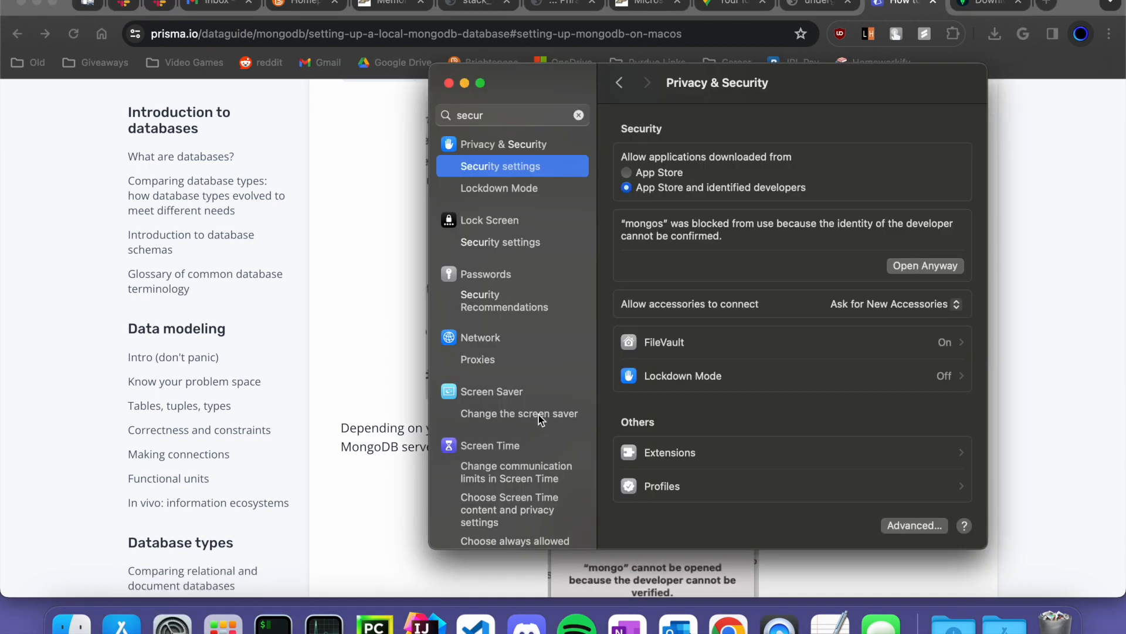
{"action": "left_click_drag", "start_coordinate": [774, 82], "coordinate": [779, 108]}
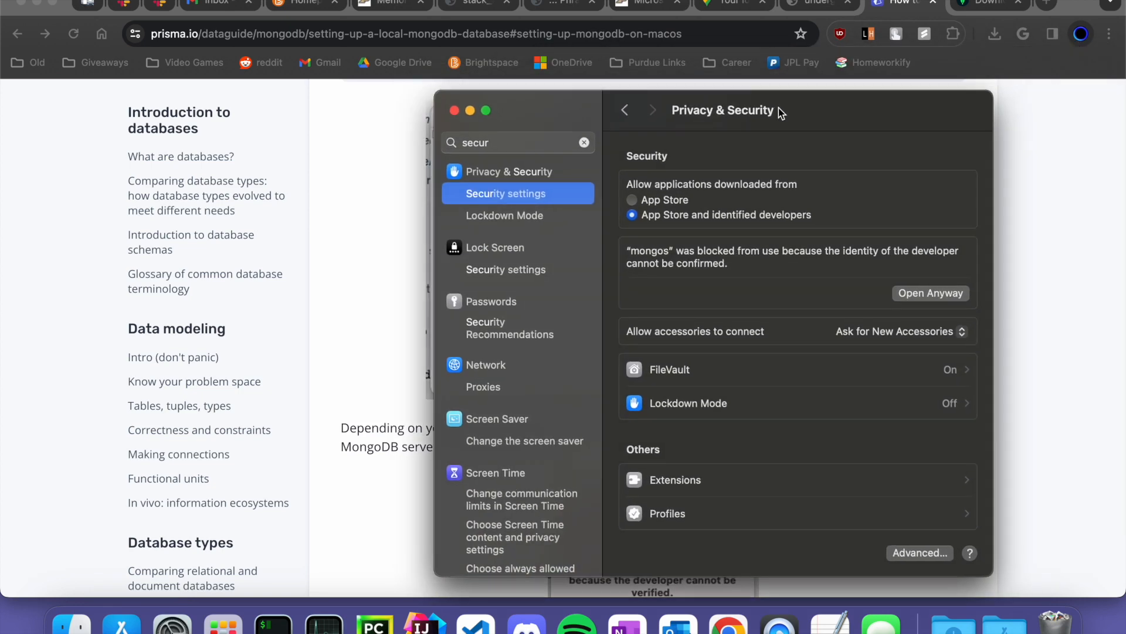
{"action": "left_click_drag", "start_coordinate": [779, 108], "coordinate": [750, 63]}
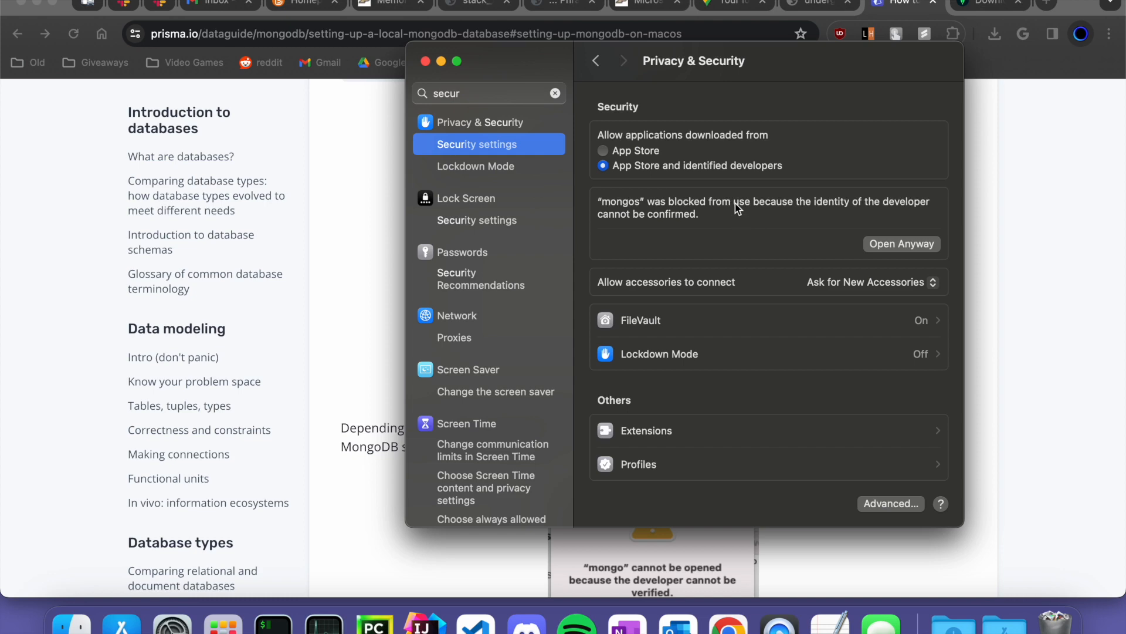
{"action": "left_click", "coordinate": [902, 244]}
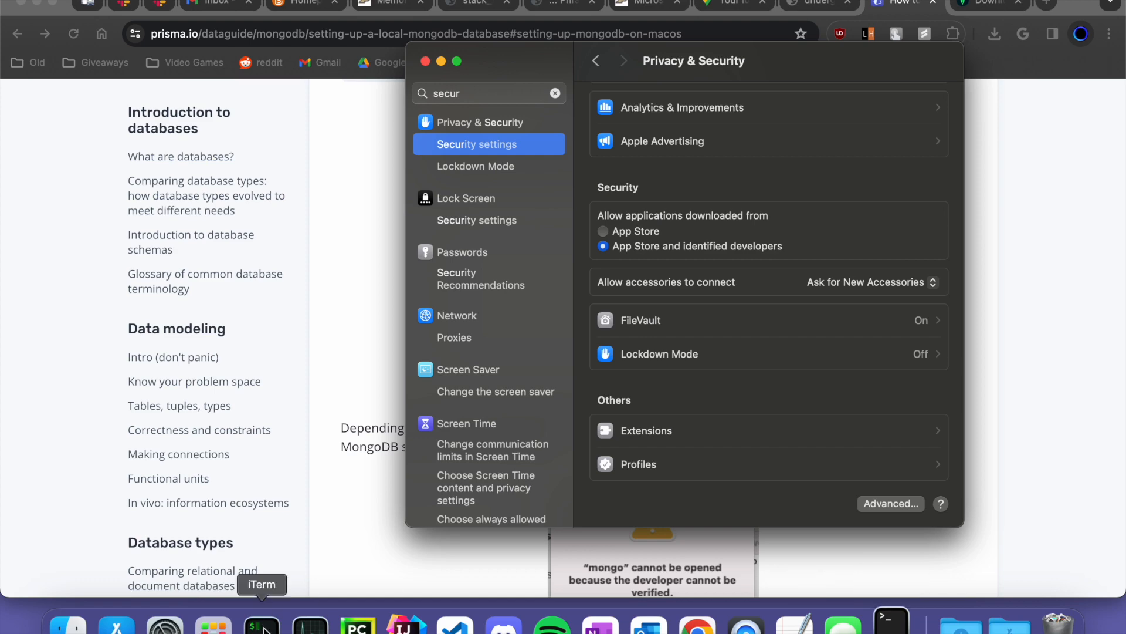
- Confirm opening mongos, quit the extra Terminal app and return to iTerm
{"action": "right_click", "coordinate": [891, 623]}
{"action": "left_click", "coordinate": [617, 247]}
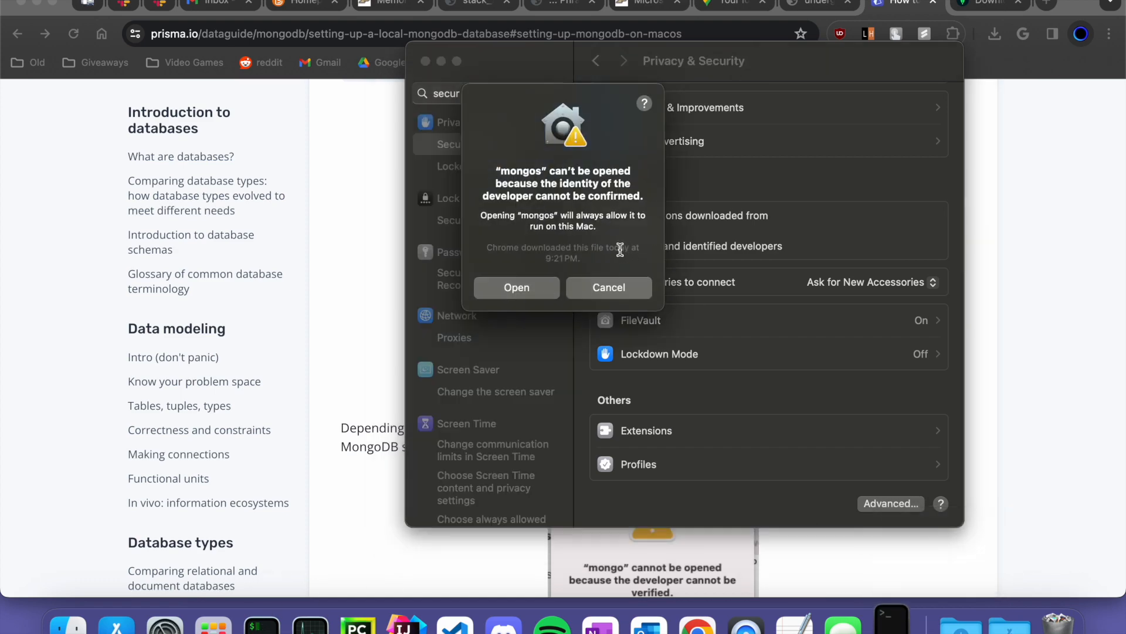
{"action": "left_click", "coordinate": [531, 289]}
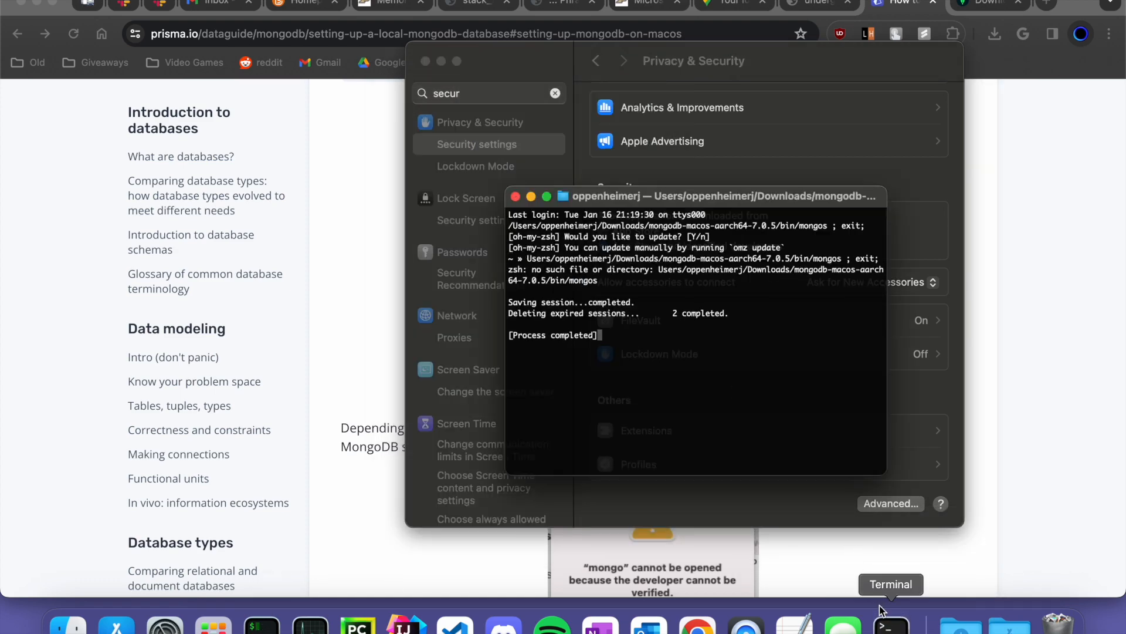
{"action": "right_click", "coordinate": [891, 622]}
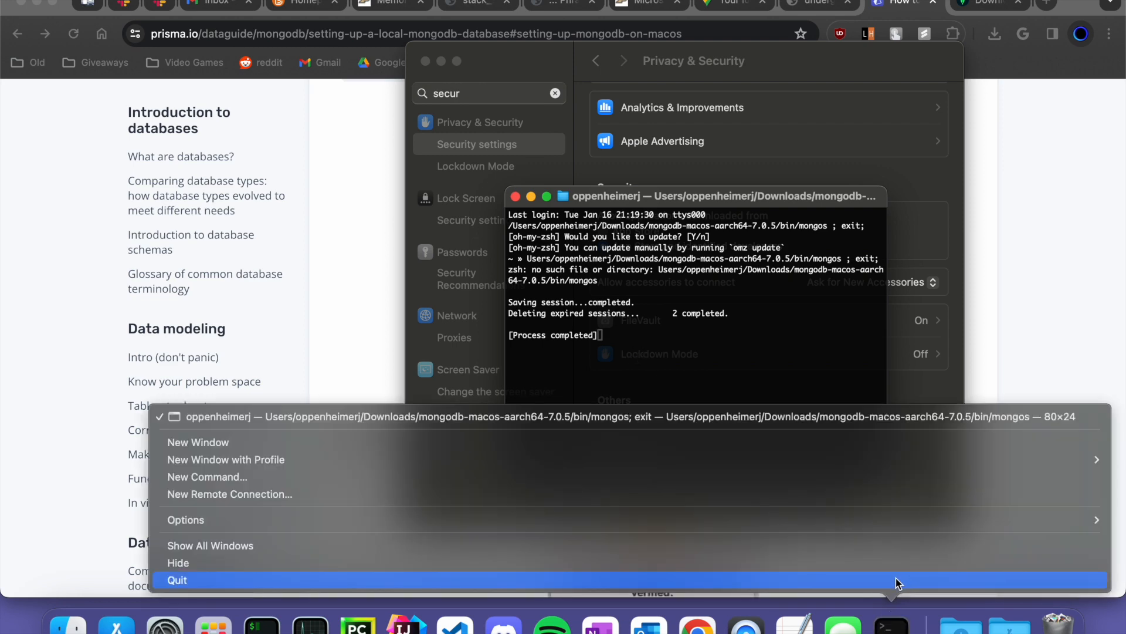
{"action": "left_click", "coordinate": [899, 582]}
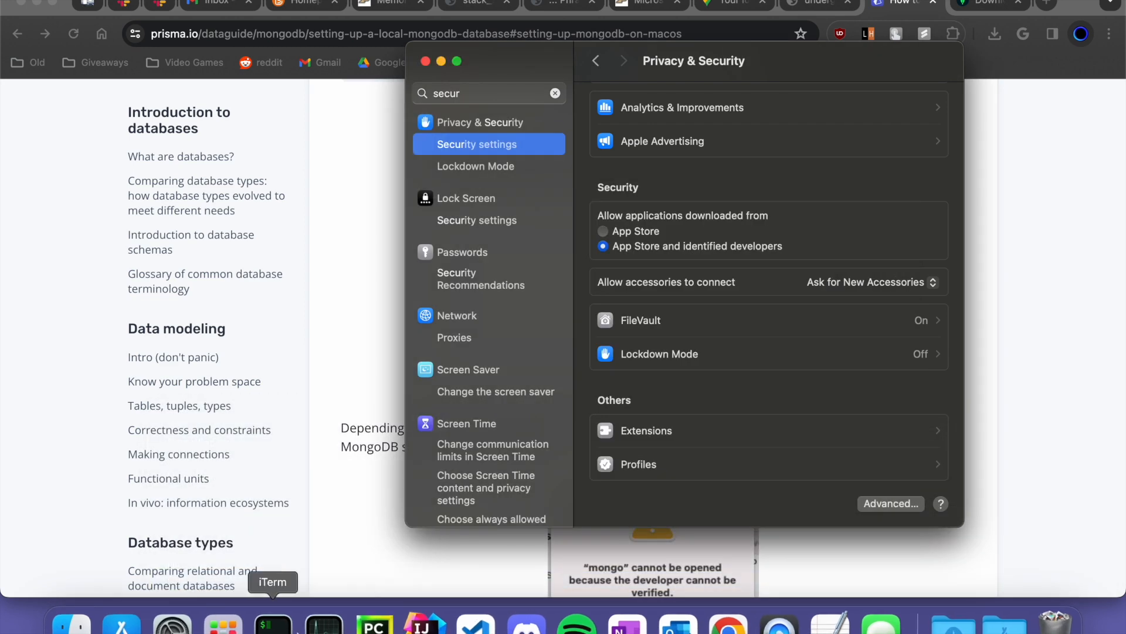
{"action": "left_click", "coordinate": [271, 623]}
- Rerun the mongod --fork command and launch mongosh
{"action": "key", "text": "Up"}
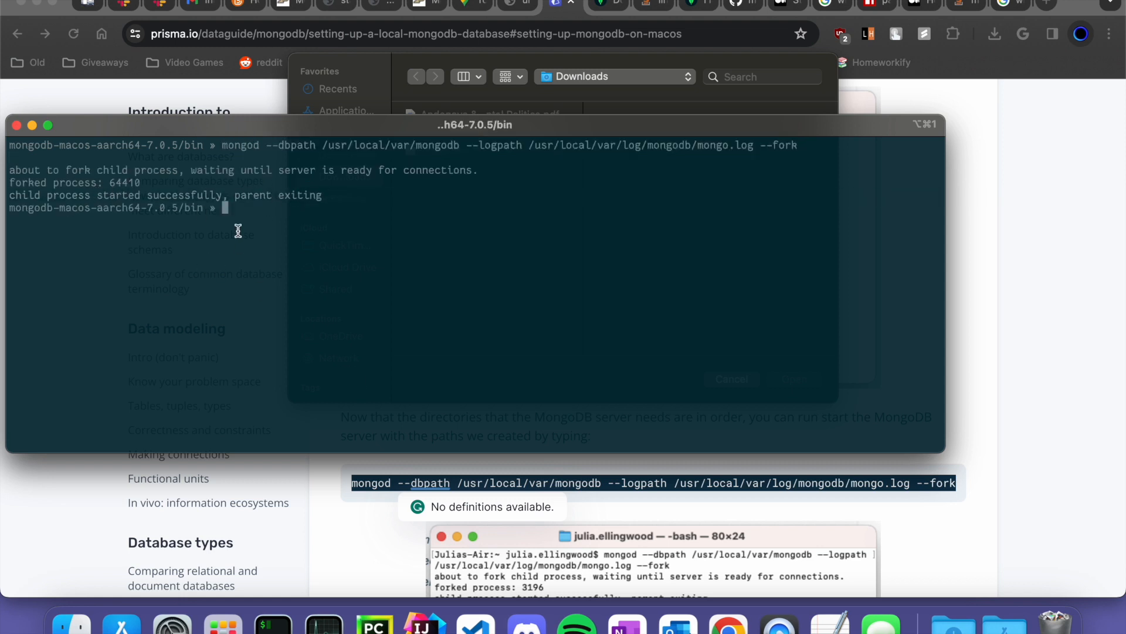
{"action": "type", "text": "mongosh"}
{"action": "key", "text": "Return"}
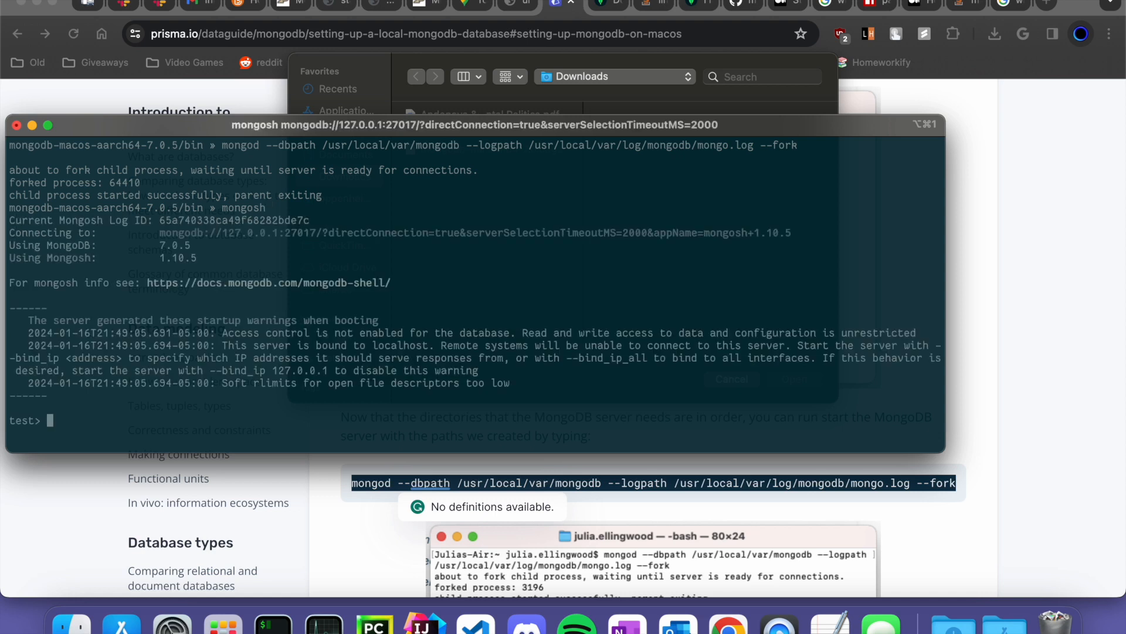
- Highlight the mongodb:// connection string and its 27017 port
{"action": "left_click_drag", "start_coordinate": [162, 235], "coordinate": [777, 236]}
{"action": "left_click", "coordinate": [299, 241]}
{"action": "left_click_drag", "start_coordinate": [284, 235], "coordinate": [324, 235]}
- Copy the guide's show dbs command and run it in mongosh to list admin, config and local
{"action": "left_click", "coordinate": [958, 320]}
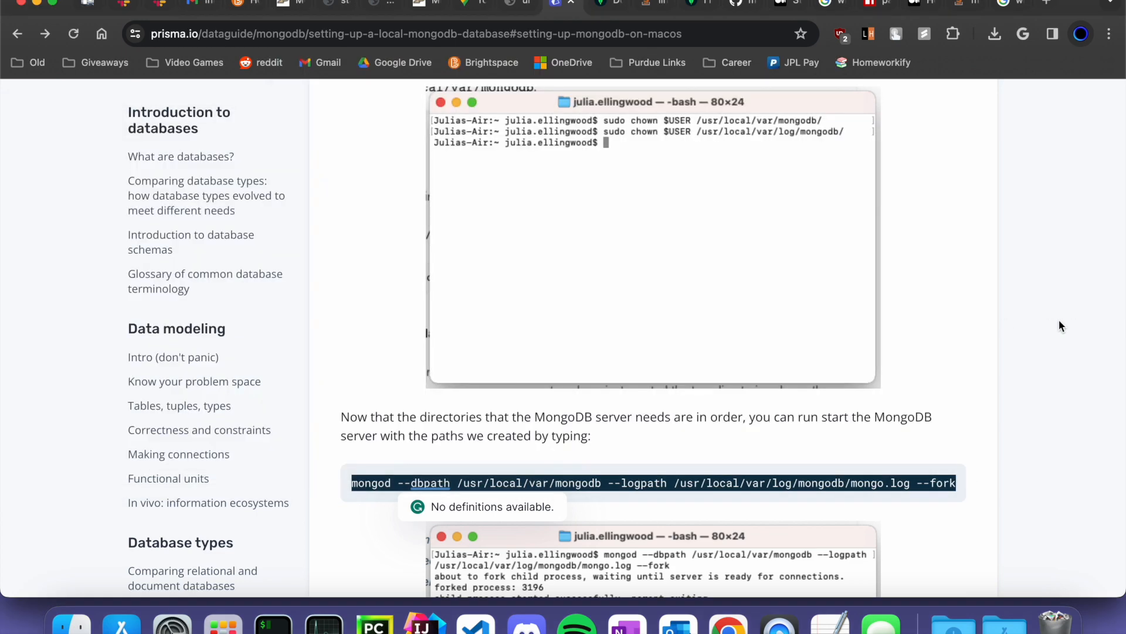
{"action": "scroll", "coordinate": [765, 474], "scroll_direction": "down", "scroll_amount": 15}
{"action": "scroll", "coordinate": [551, 540], "scroll_direction": "down", "scroll_amount": 15}
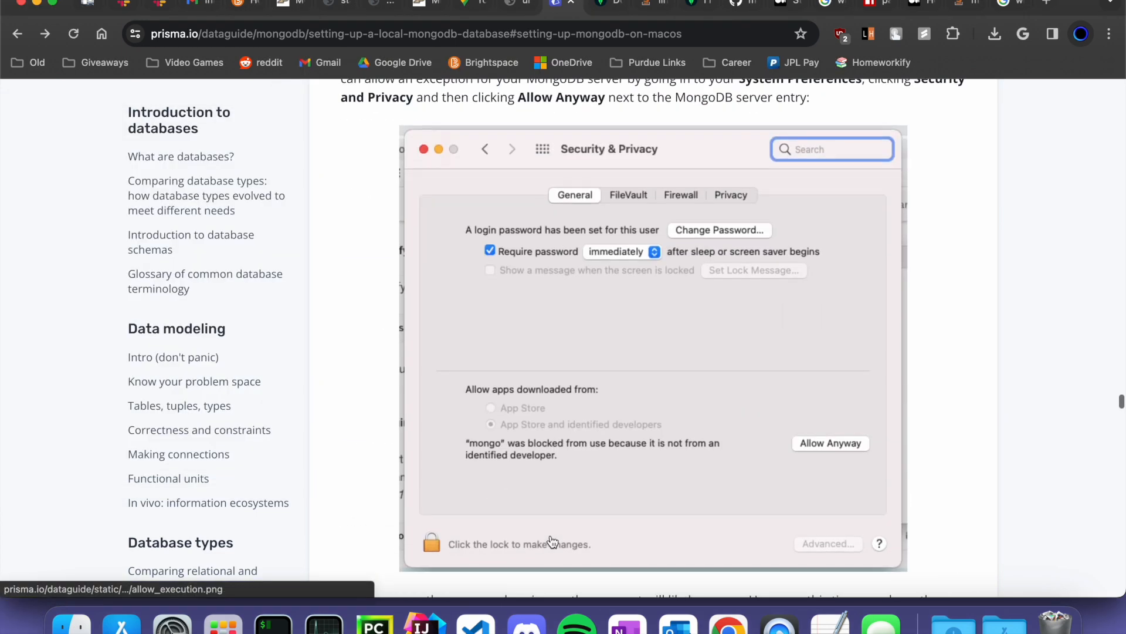
{"action": "scroll", "coordinate": [551, 539], "scroll_direction": "down", "scroll_amount": 10}
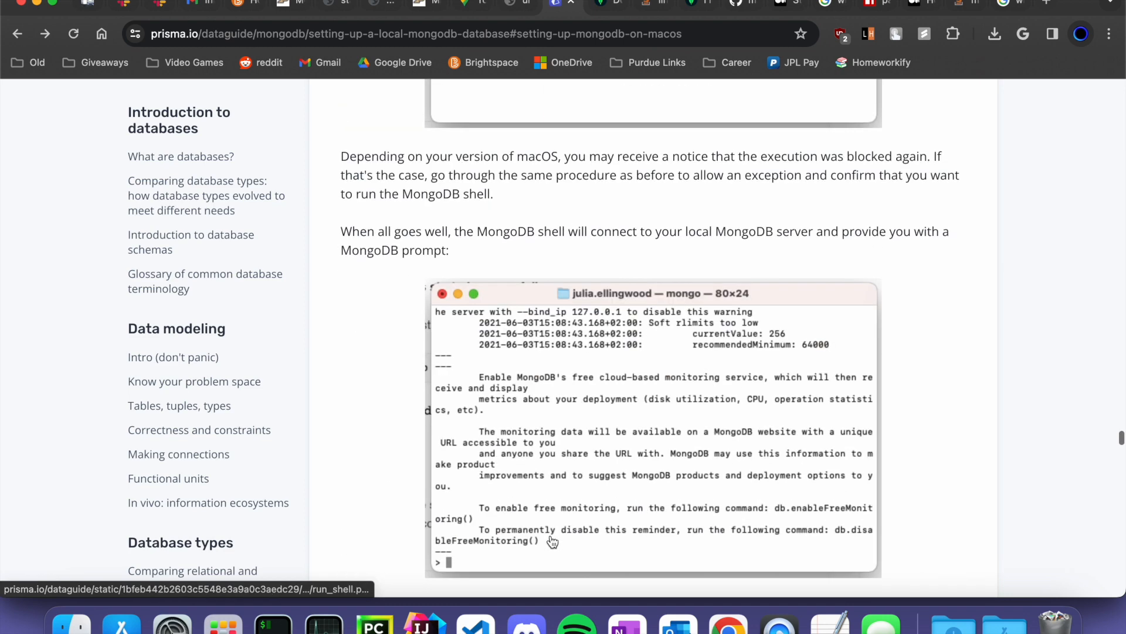
{"action": "left_click_drag", "start_coordinate": [352, 250], "coordinate": [374, 247]}
{"action": "triple_click", "coordinate": [374, 247]}
{"action": "key", "text": "super+c"}
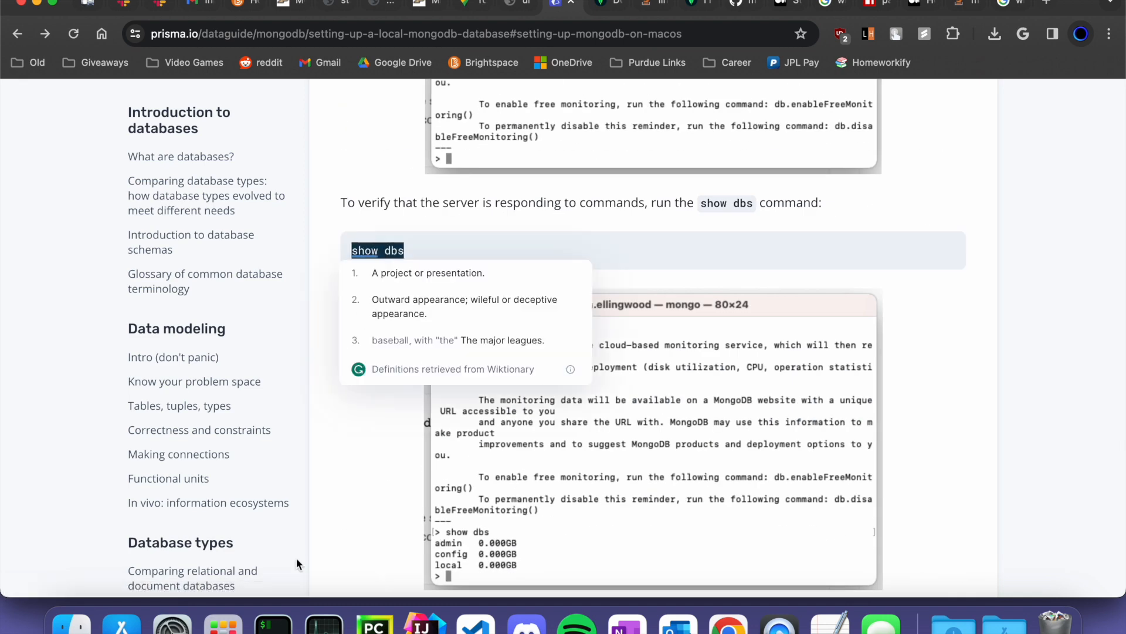
{"action": "left_click", "coordinate": [272, 625]}
{"action": "key", "text": "super+v"}
{"action": "key", "text": "Return"}
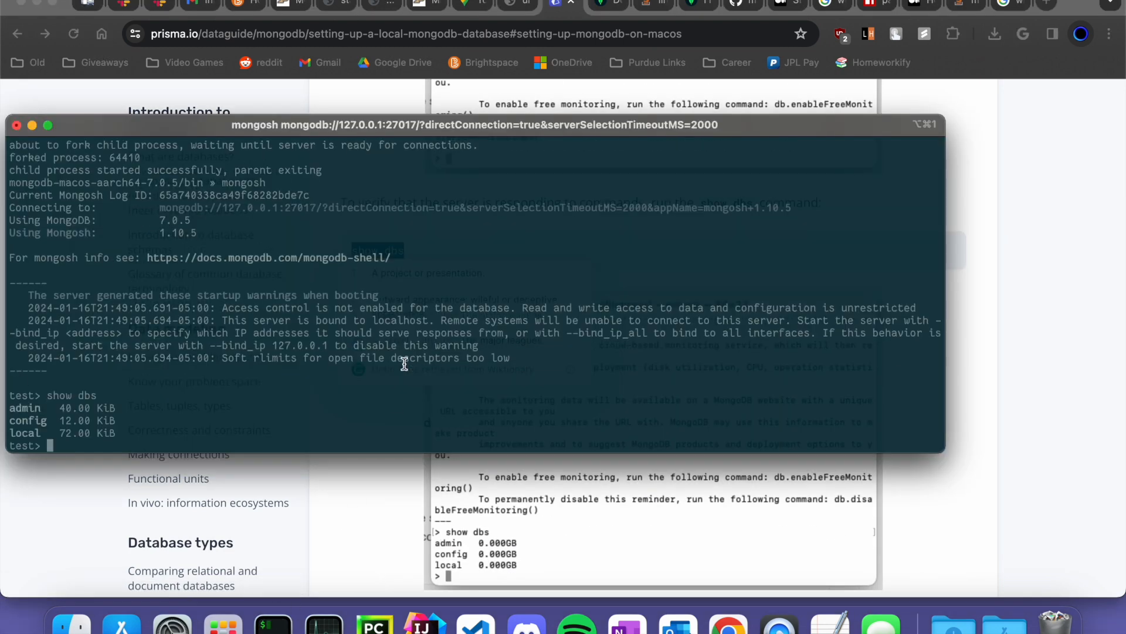
{"action": "left_click_drag", "start_coordinate": [112, 437], "coordinate": [12, 405]}
{"action": "scroll", "coordinate": [352, 519], "scroll_direction": "down", "scroll_amount": 3}
- Download MongoDB Compass 1.41.0 for macOS arm64 (M1) as a dmg package into Downloads
{"action": "left_click", "coordinate": [352, 520]}
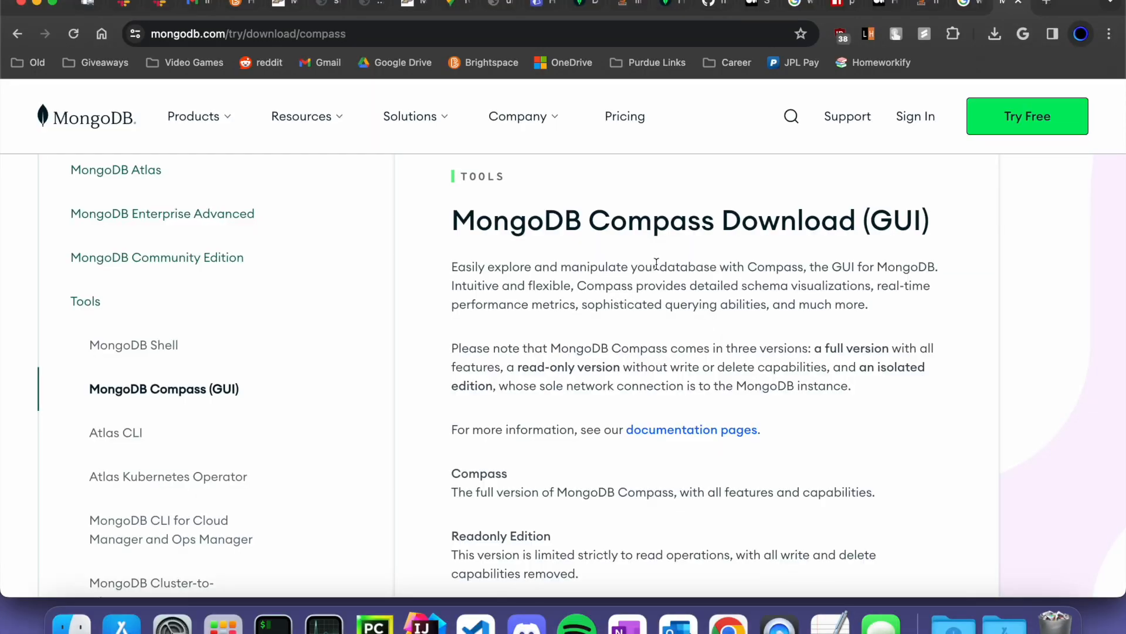
{"action": "scroll", "coordinate": [656, 262], "scroll_direction": "down", "scroll_amount": 10}
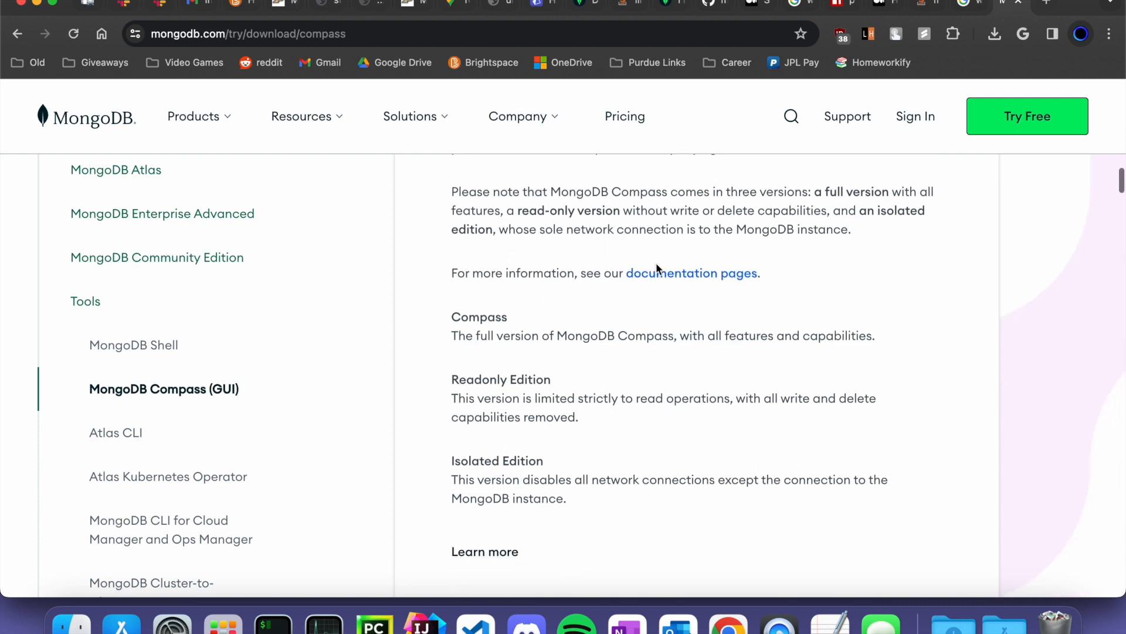
{"action": "scroll", "coordinate": [540, 379], "scroll_direction": "up", "scroll_amount": 2}
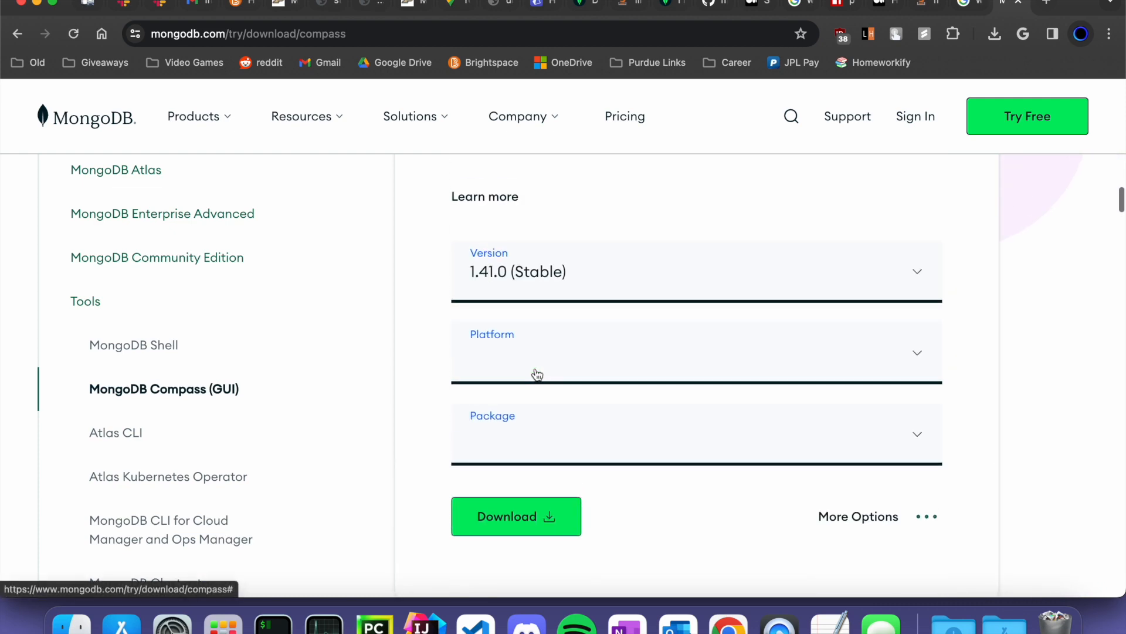
{"action": "left_click", "coordinate": [535, 370]}
{"action": "scroll", "coordinate": [541, 427], "scroll_direction": "down", "scroll_amount": 1}
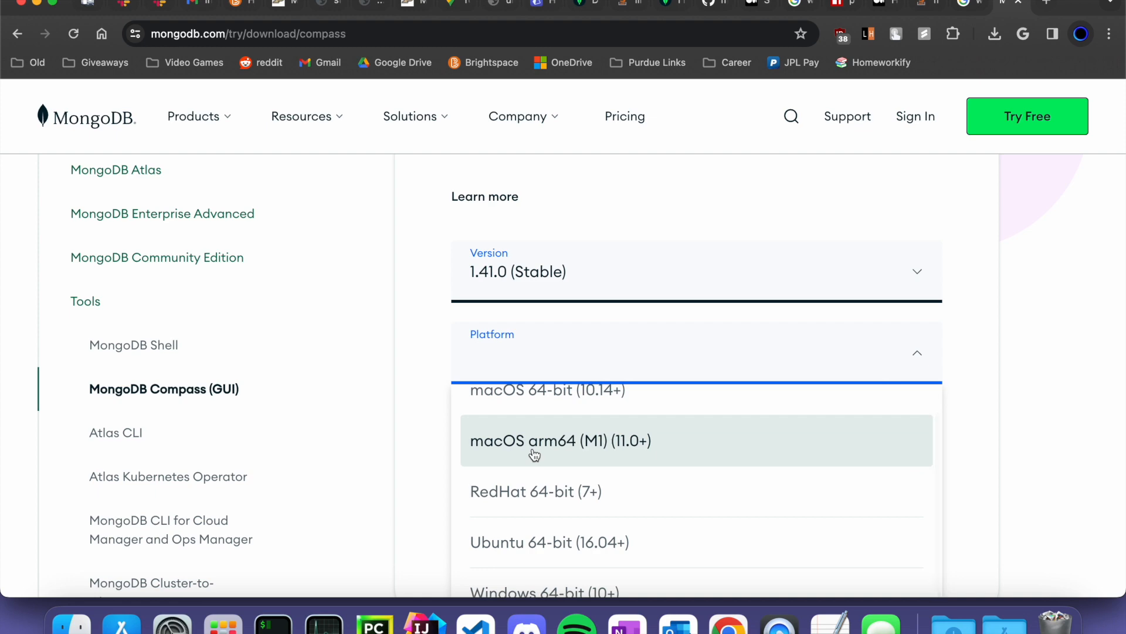
{"action": "left_click", "coordinate": [535, 455]}
{"action": "left_click", "coordinate": [535, 380]}
{"action": "left_click", "coordinate": [528, 439]}
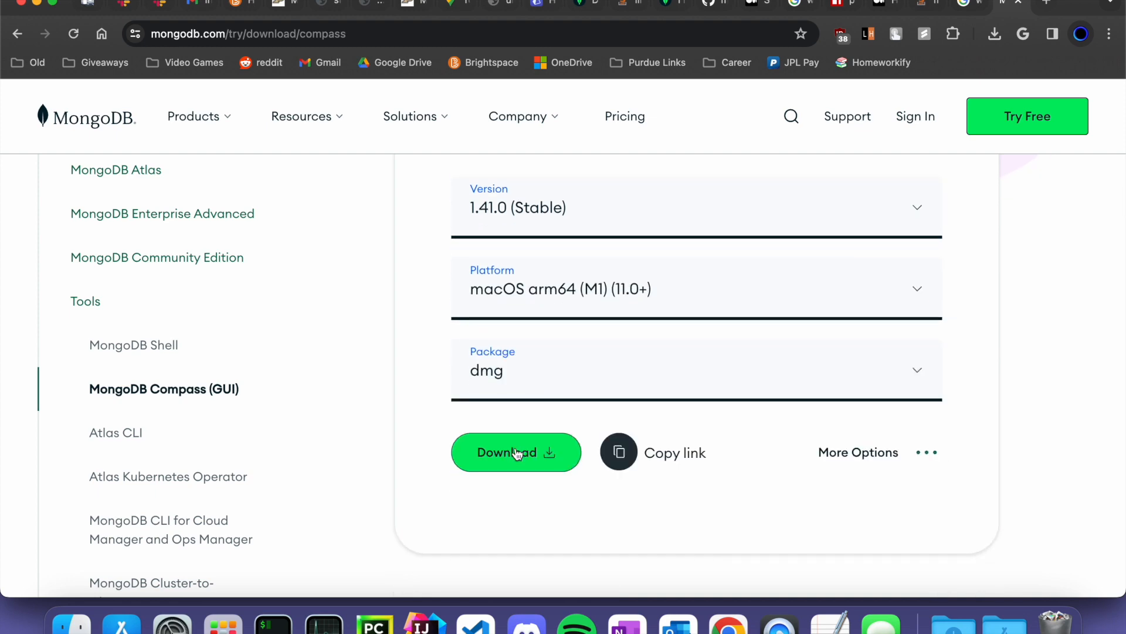
{"action": "left_click", "coordinate": [526, 452]}
{"action": "key", "text": "Return"}
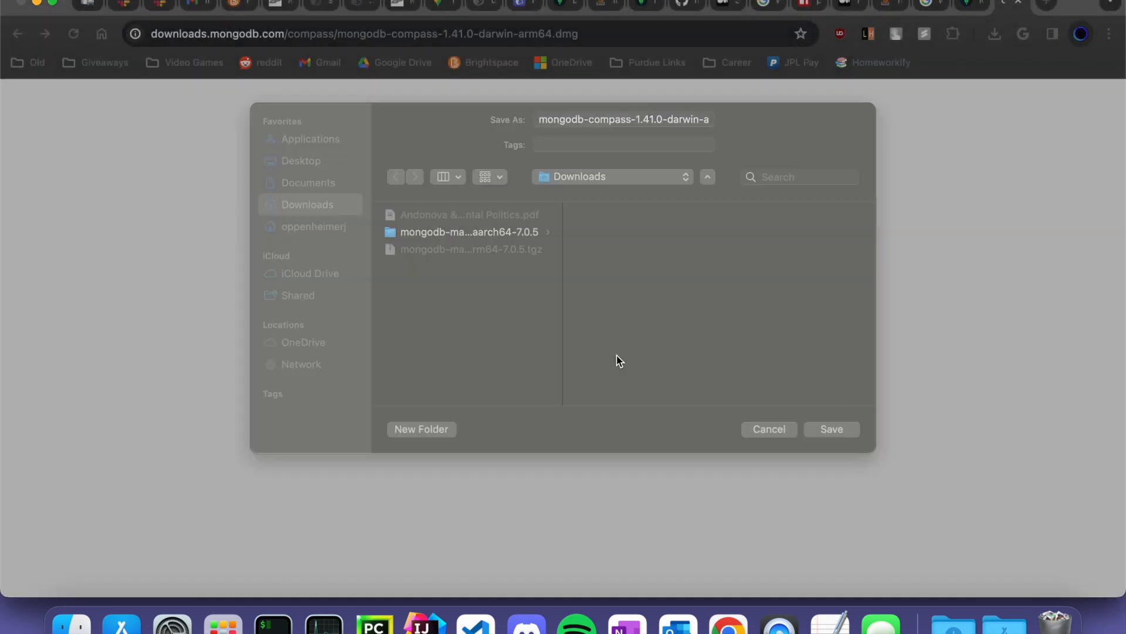
{"action": "left_click", "coordinate": [954, 625]}
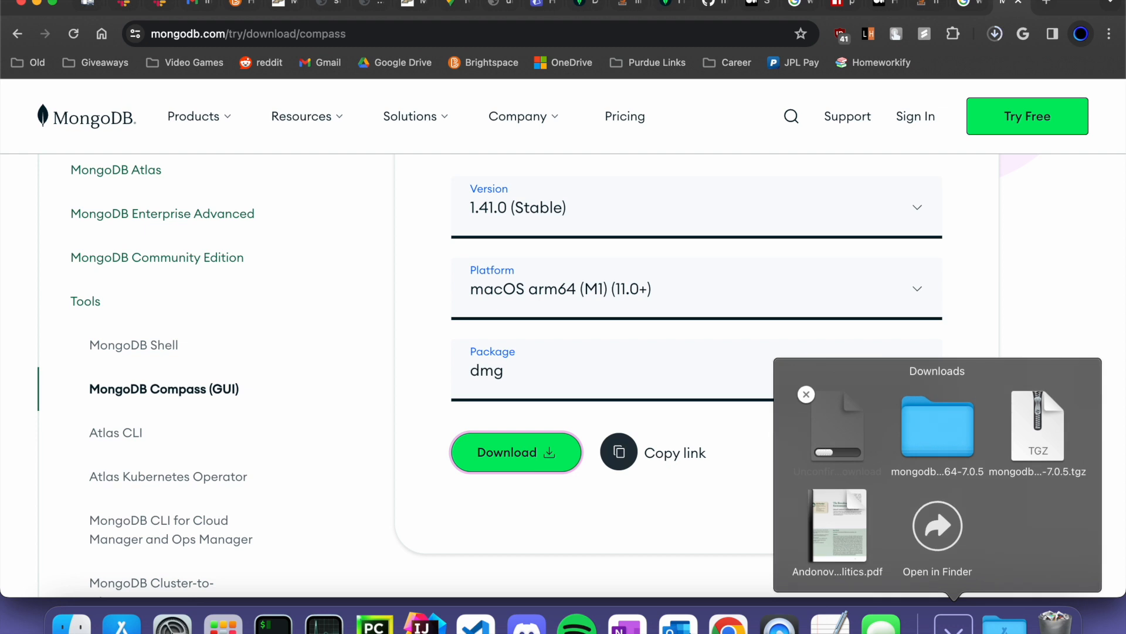
- Open the downloaded Compass dmg and copy MongoDB Compass.app into Applications
{"action": "left_click", "coordinate": [927, 625]}
{"action": "left_click", "coordinate": [934, 626]}
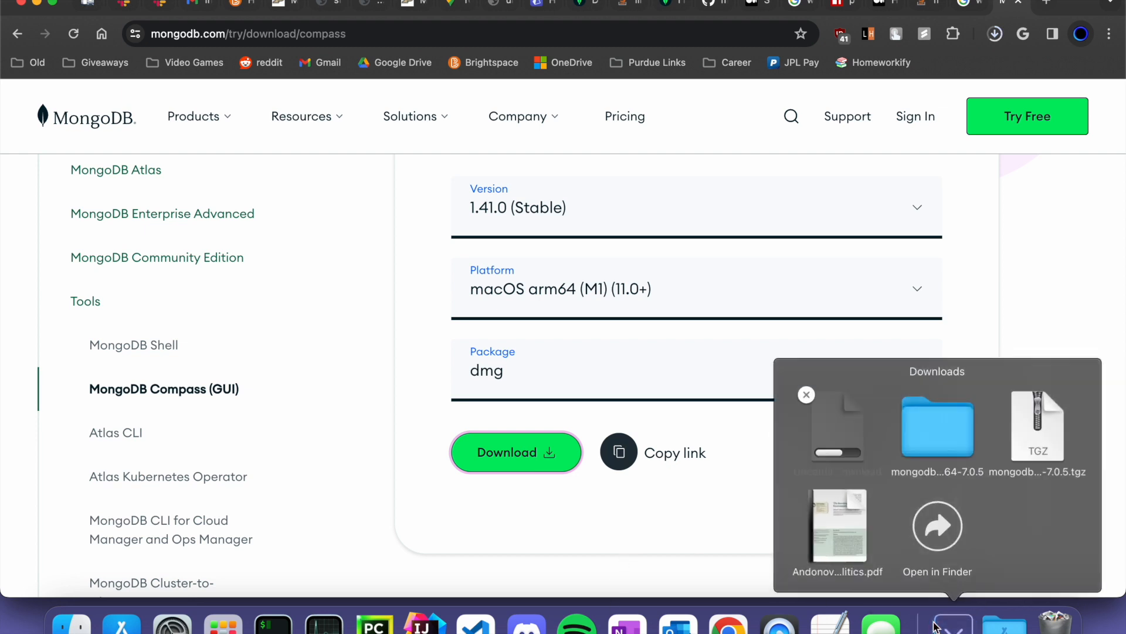
{"action": "left_click", "coordinate": [936, 626]}
{"action": "left_click", "coordinate": [935, 626]}
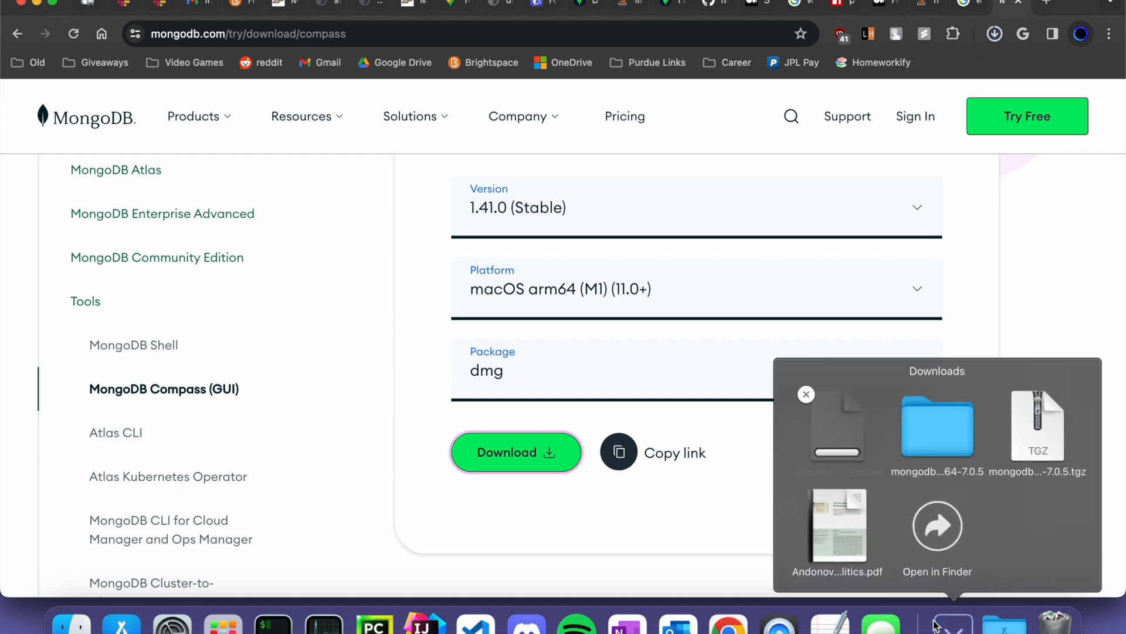
{"action": "left_click", "coordinate": [936, 625]}
{"action": "left_click", "coordinate": [936, 625]}
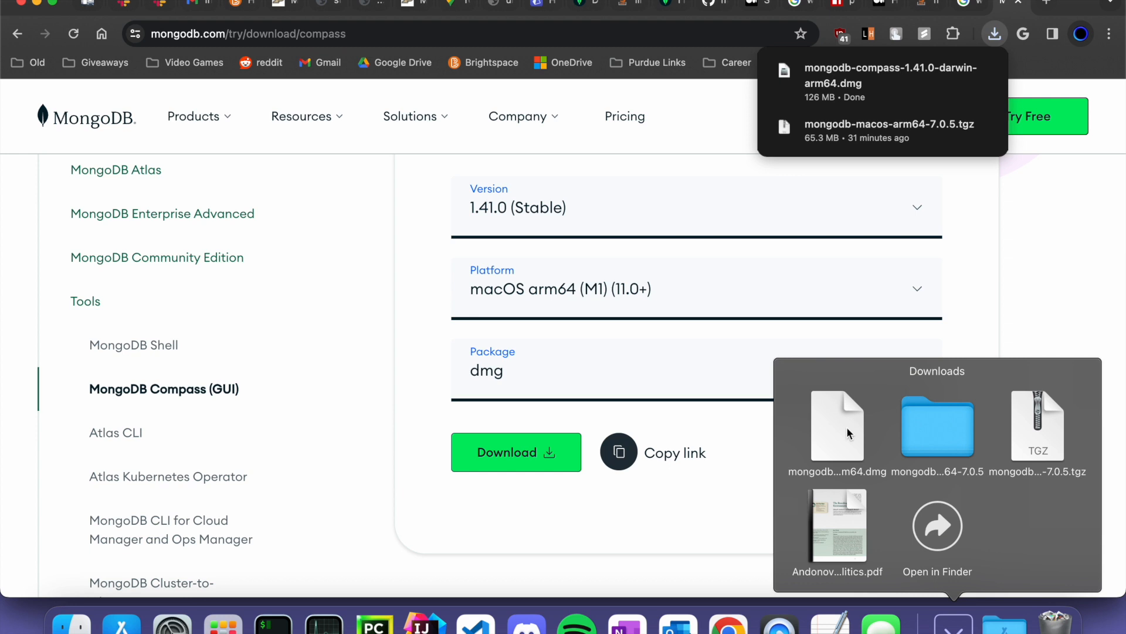
{"action": "left_click", "coordinate": [848, 433]}
{"action": "left_click_drag", "start_coordinate": [171, 421], "coordinate": [342, 420]}
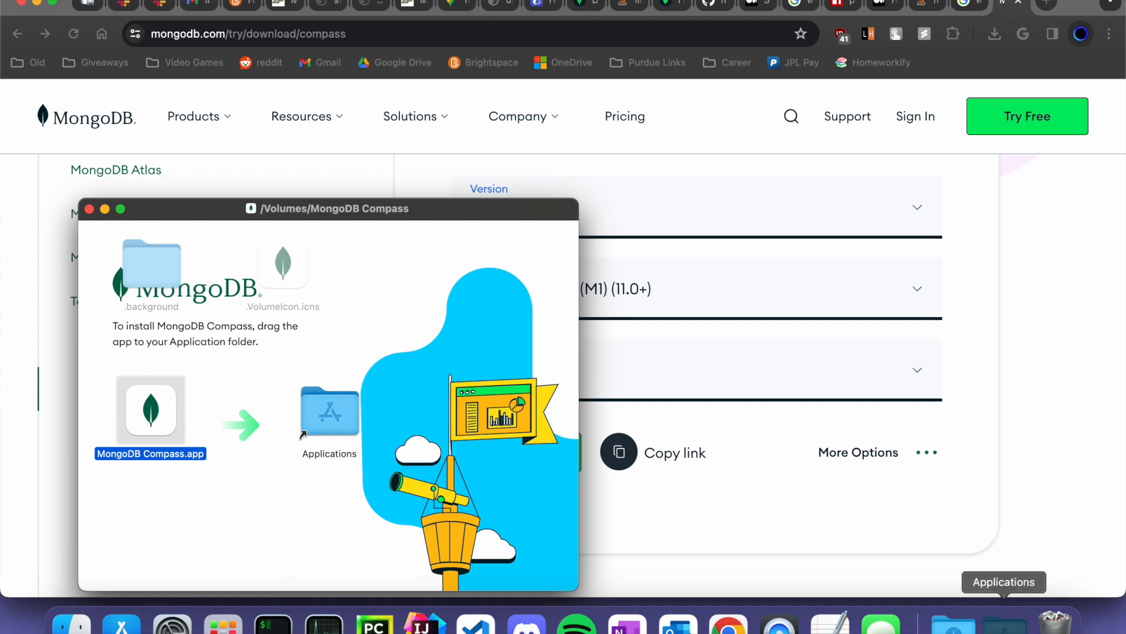
- Launch MongoDB Compass from Applications and allow the downloaded app to open
{"action": "left_click", "coordinate": [1005, 623]}
{"action": "scroll", "coordinate": [925, 420], "scroll_direction": "down", "scroll_amount": 10}
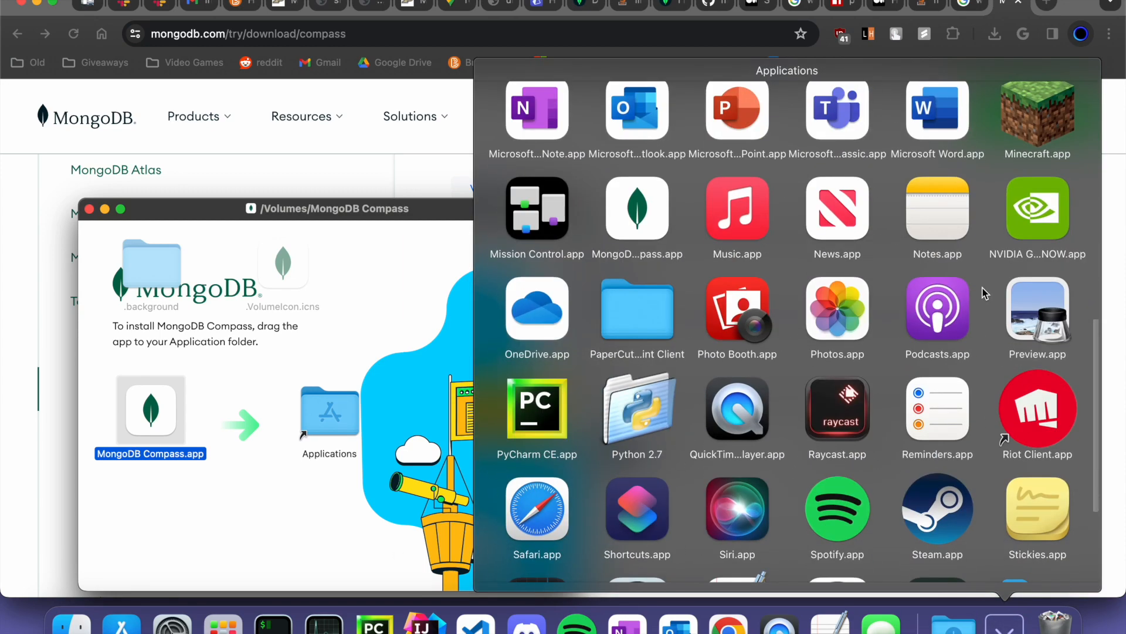
{"action": "scroll", "coordinate": [984, 293], "scroll_direction": "down", "scroll_amount": 2}
{"action": "scroll", "coordinate": [985, 293], "scroll_direction": "up", "scroll_amount": 10}
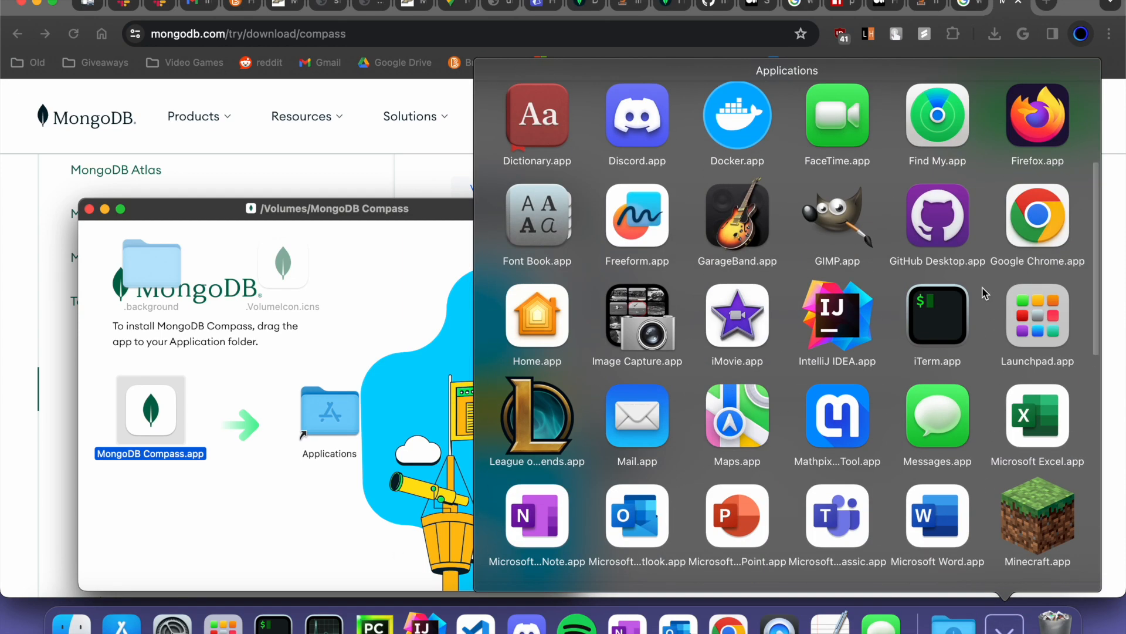
{"action": "scroll", "coordinate": [985, 293], "scroll_direction": "up", "scroll_amount": 2}
{"action": "scroll", "coordinate": [985, 293], "scroll_direction": "down", "scroll_amount": 5}
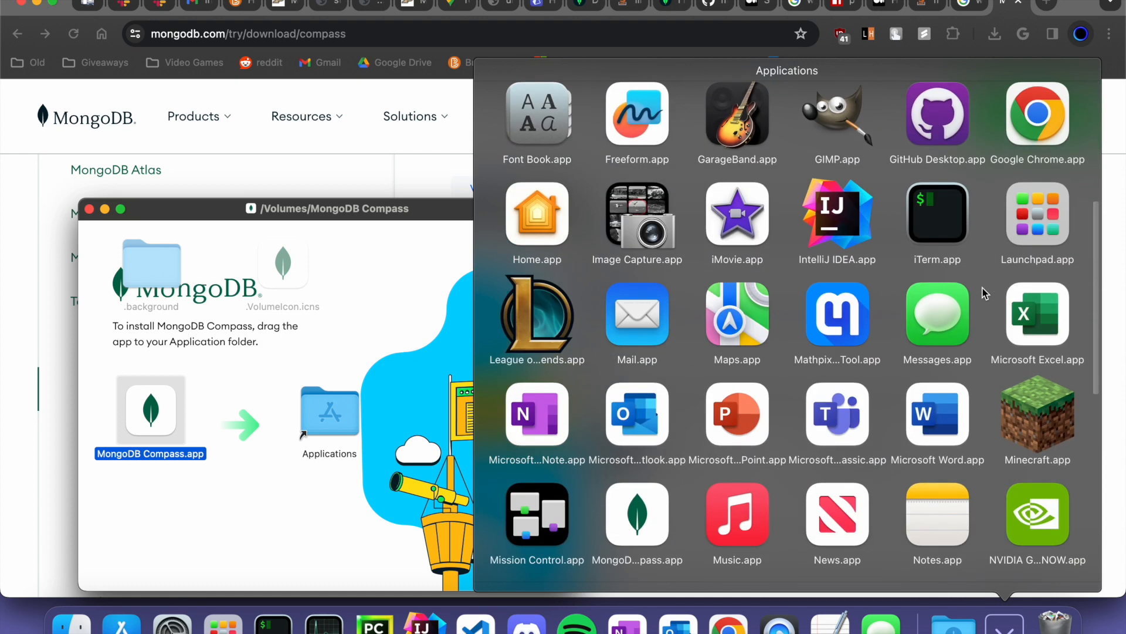
{"action": "scroll", "coordinate": [985, 293], "scroll_direction": "down", "scroll_amount": 2}
{"action": "left_click", "coordinate": [638, 424]}
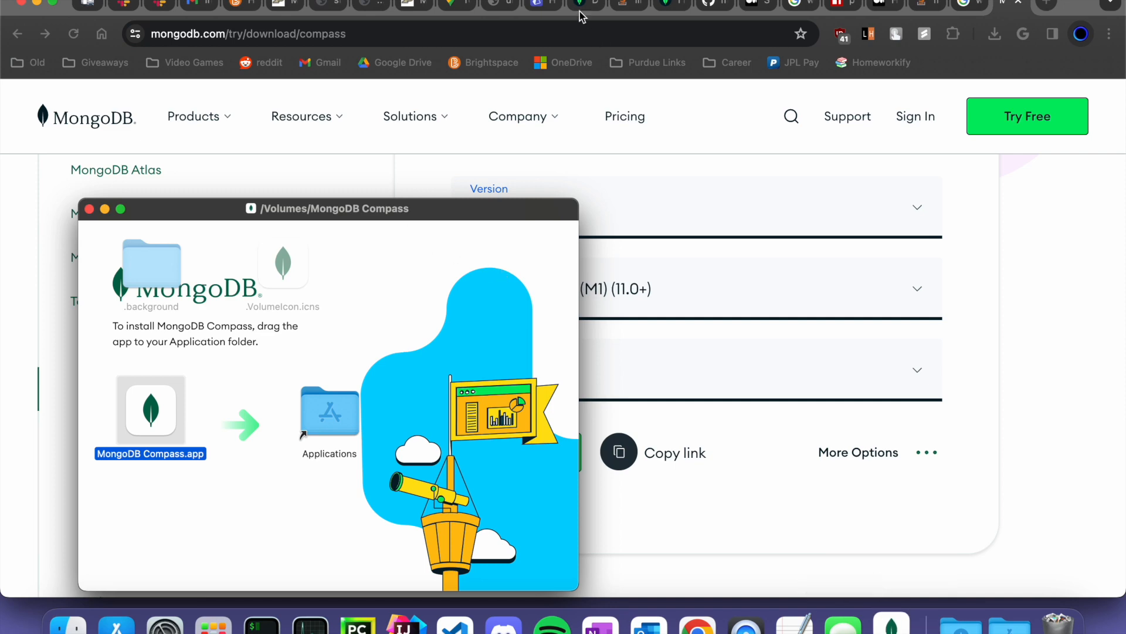
{"action": "left_click", "coordinate": [537, 7]}
{"action": "scroll", "coordinate": [519, 357], "scroll_direction": "down", "scroll_amount": 1}
{"action": "left_click", "coordinate": [594, 278]}
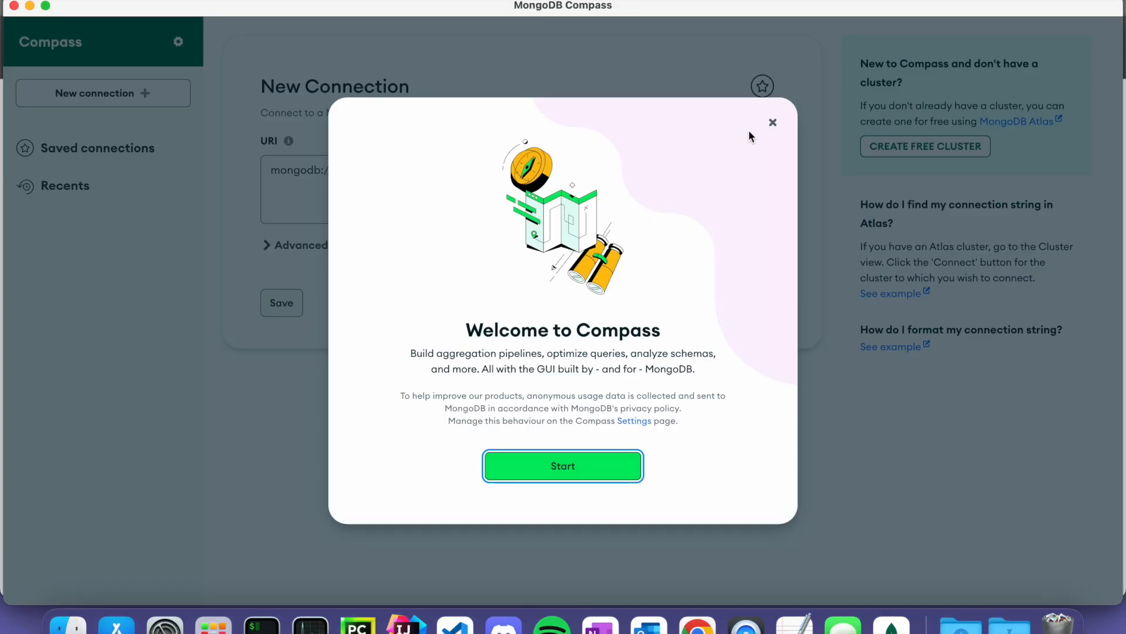
- Dismiss the Welcome screen and connect to mongodb://localhost:27017 without the trailing slash
{"action": "left_click", "coordinate": [771, 123]}
{"action": "double_click", "coordinate": [359, 169]}
{"action": "left_click", "coordinate": [433, 168]}
{"action": "key", "text": "BackSpace"}
{"action": "double_click", "coordinate": [380, 169]}
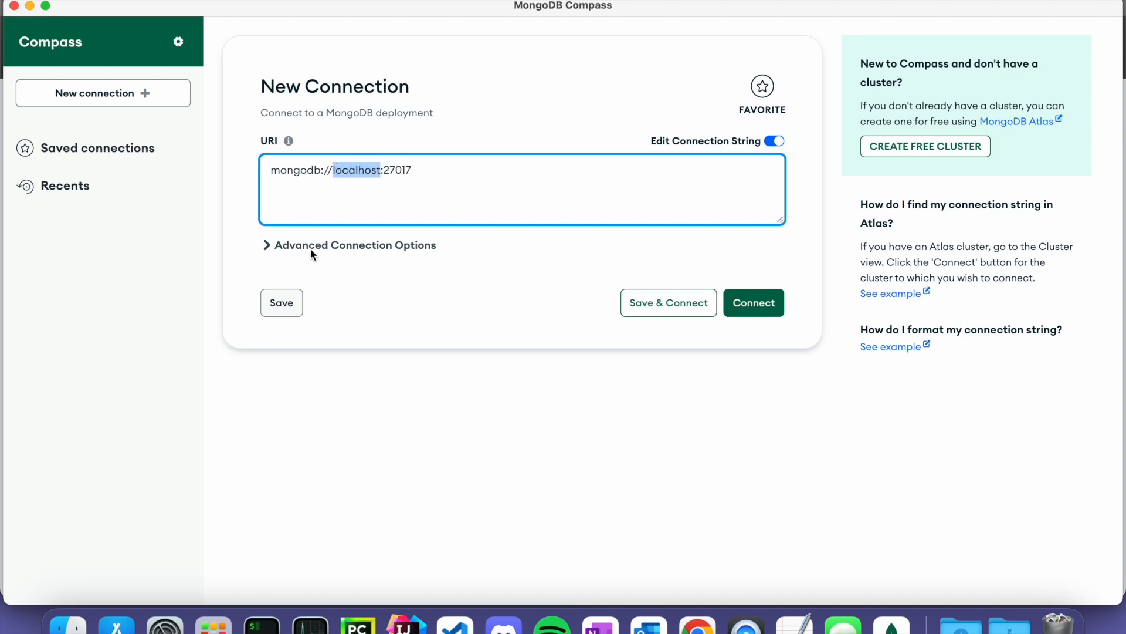
{"action": "double_click", "coordinate": [394, 170]}
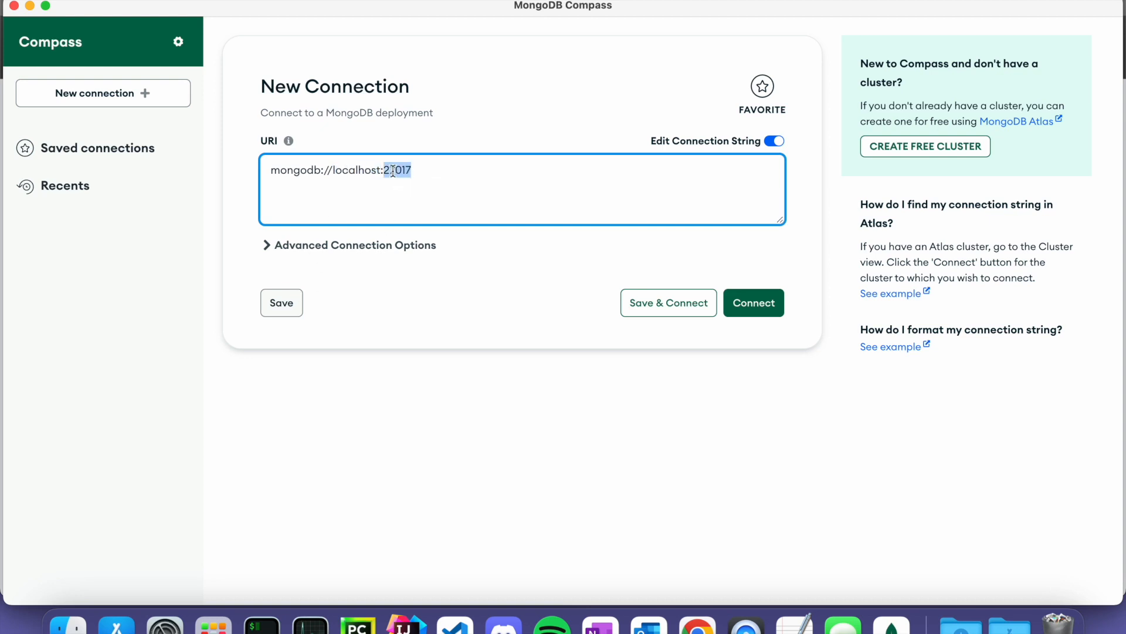
{"action": "left_click", "coordinate": [741, 309]}
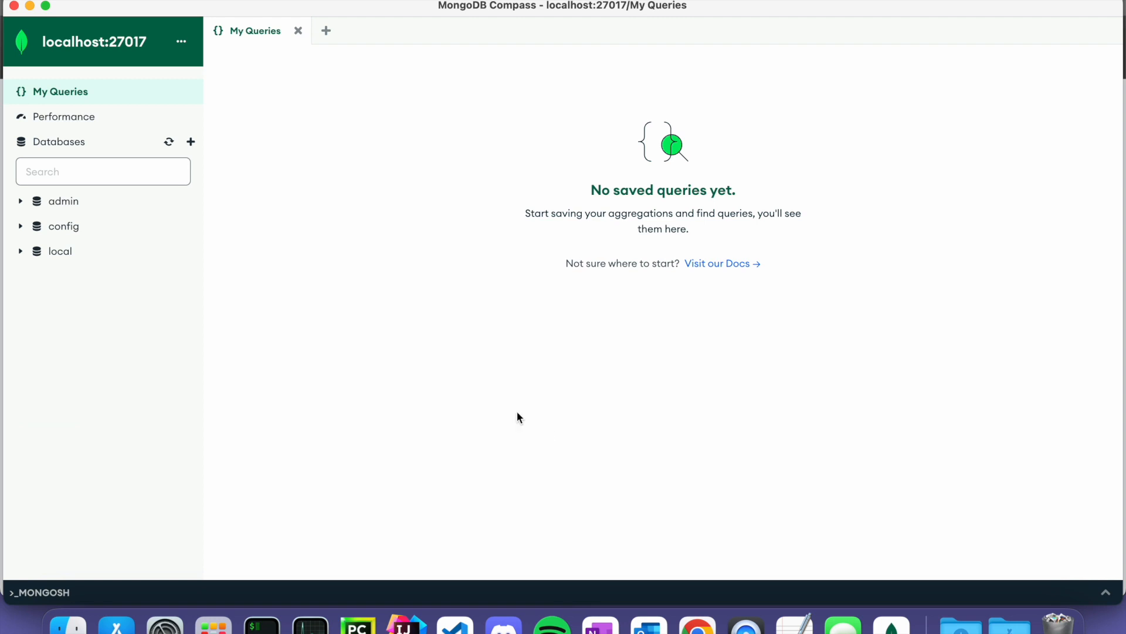
- Browse the admin, config and local databases and view local's startup_log documents
{"action": "left_click", "coordinate": [71, 202]}
{"action": "left_click", "coordinate": [74, 235]}
{"action": "left_click", "coordinate": [68, 252]}
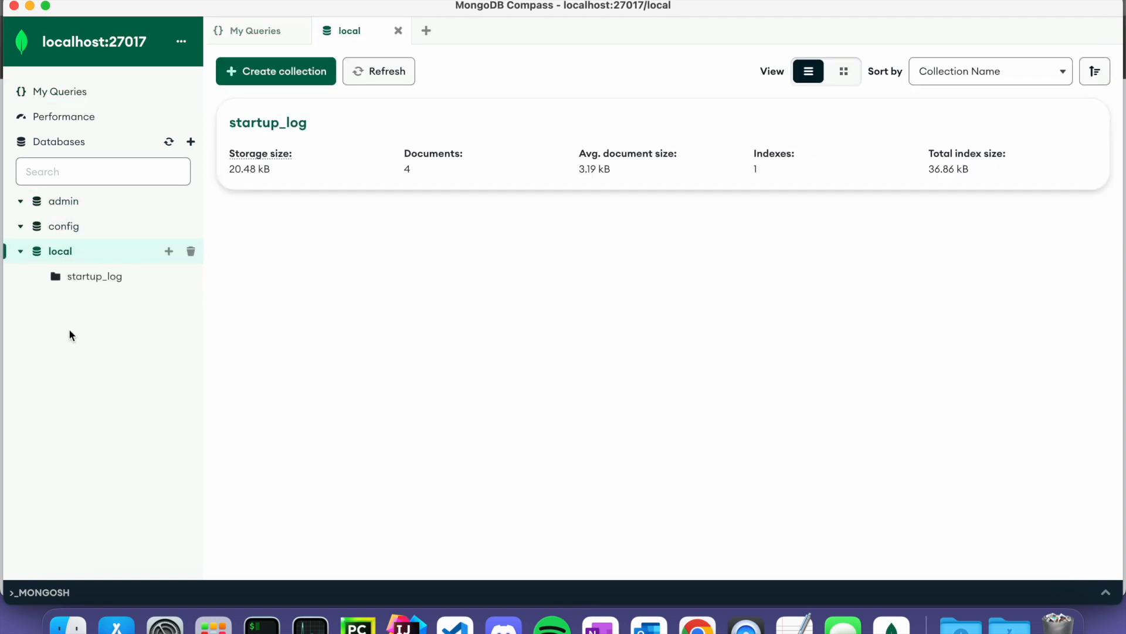
{"action": "left_click", "coordinate": [103, 283]}
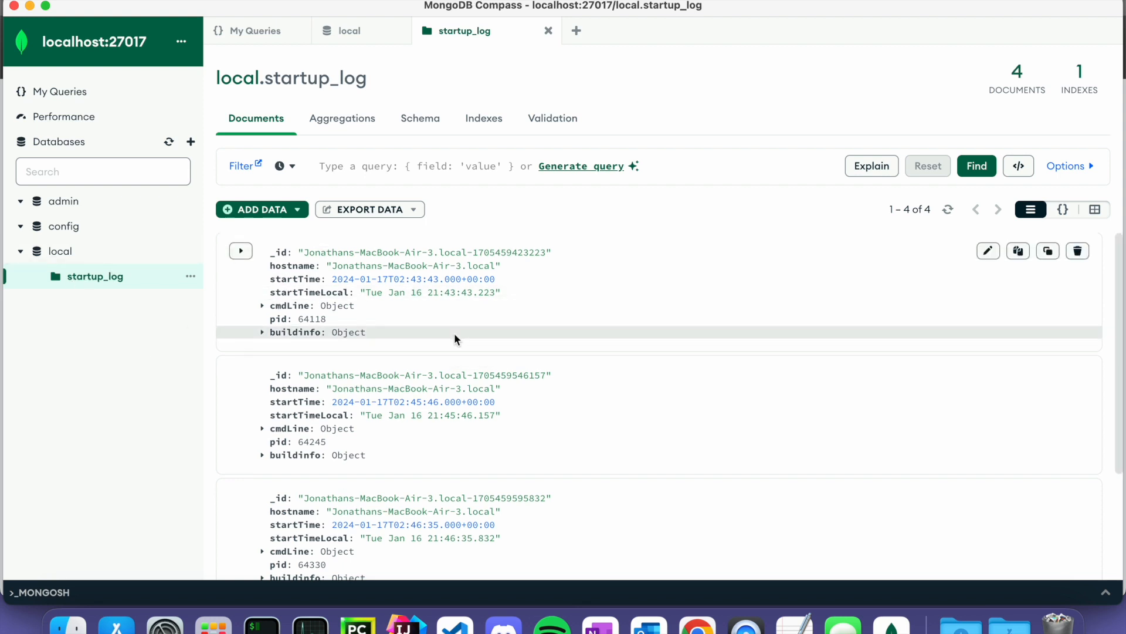
{"action": "scroll", "coordinate": [454, 333], "scroll_direction": "down", "scroll_amount": 5}
{"action": "left_click", "coordinate": [290, 214]}
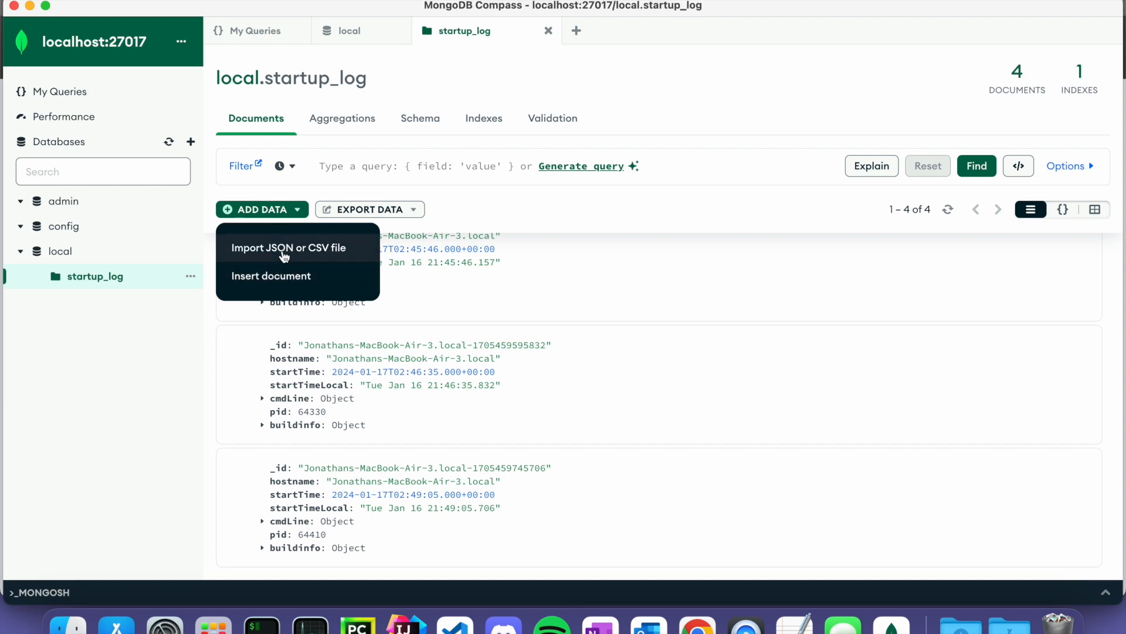
{"action": "left_click", "coordinate": [115, 361]}
- Open the Performance view, then revisit admin, config and local, ending on startup_log
{"action": "left_click", "coordinate": [108, 227]}
{"action": "left_click", "coordinate": [109, 205]}
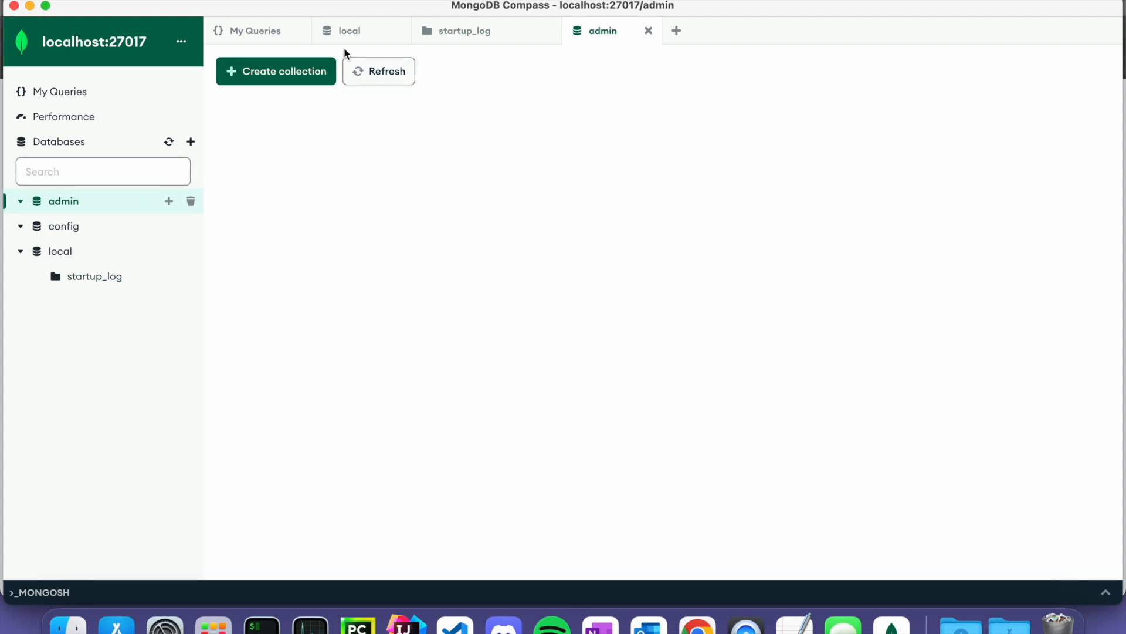
{"action": "left_click", "coordinate": [179, 116]}
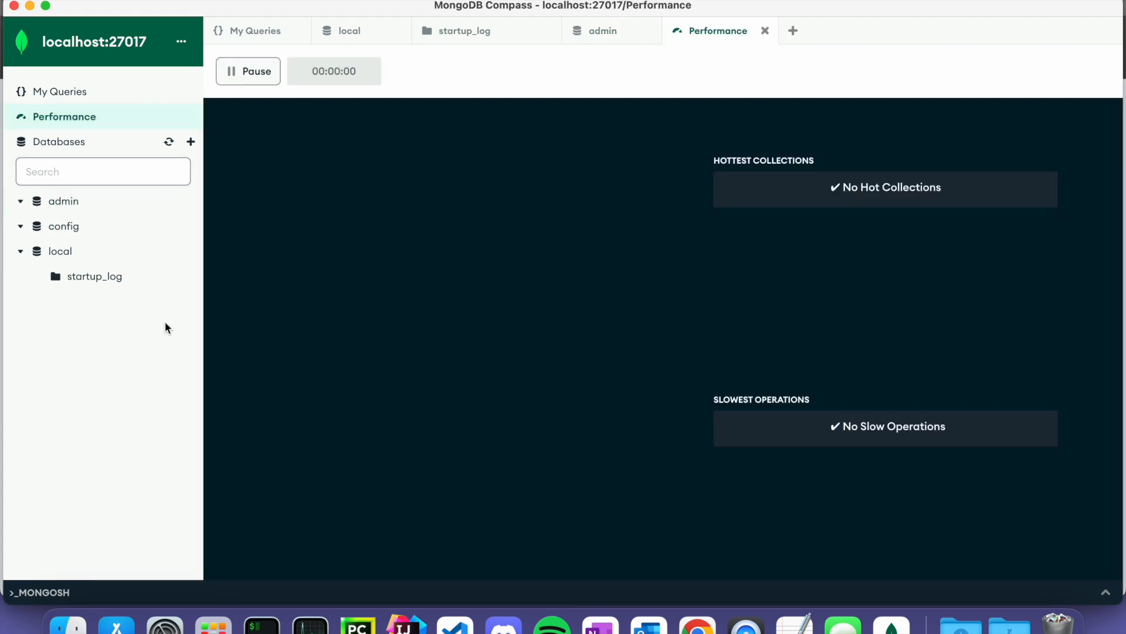
{"action": "left_click", "coordinate": [94, 253]}
{"action": "left_click", "coordinate": [91, 228]}
{"action": "left_click", "coordinate": [95, 209]}
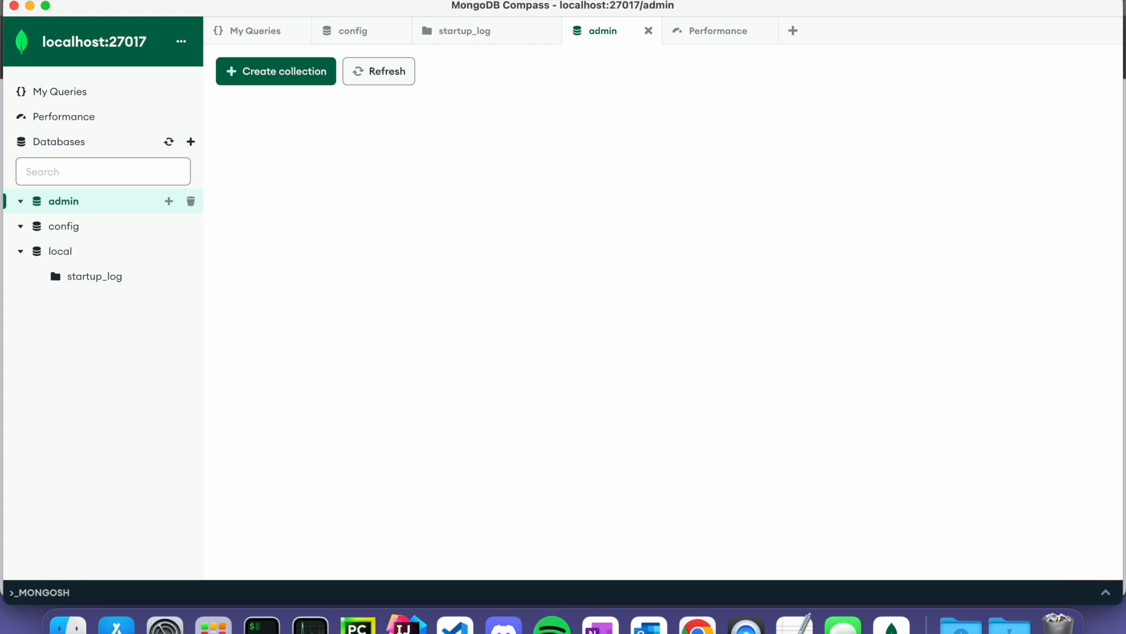
{"action": "left_click", "coordinate": [113, 226]}
{"action": "left_click", "coordinate": [122, 251]}
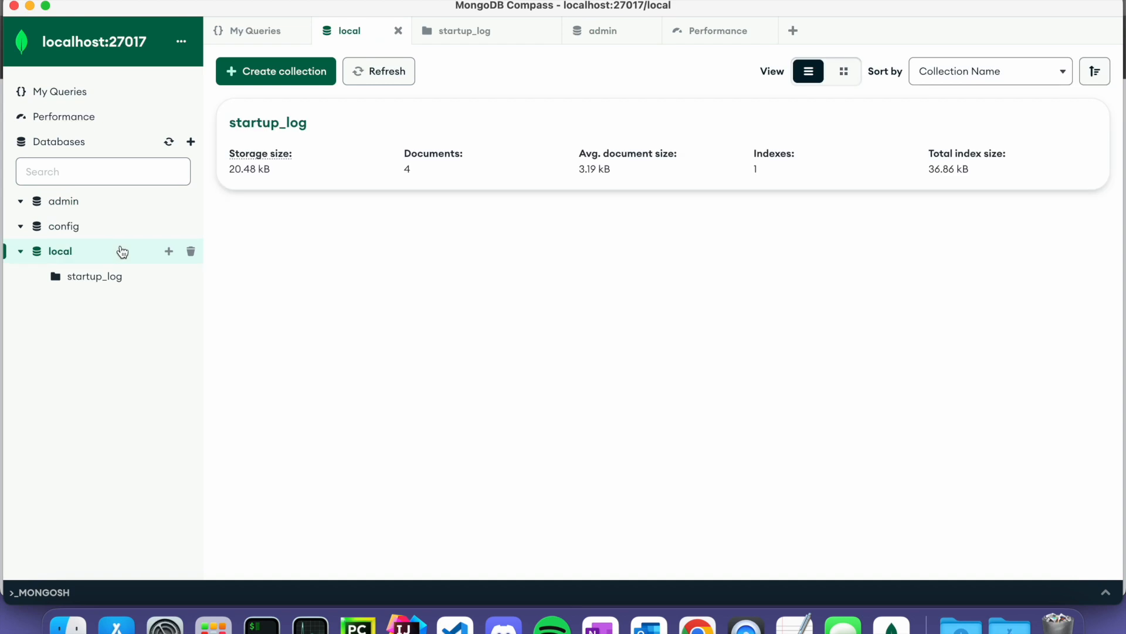
{"action": "left_click", "coordinate": [120, 227]}
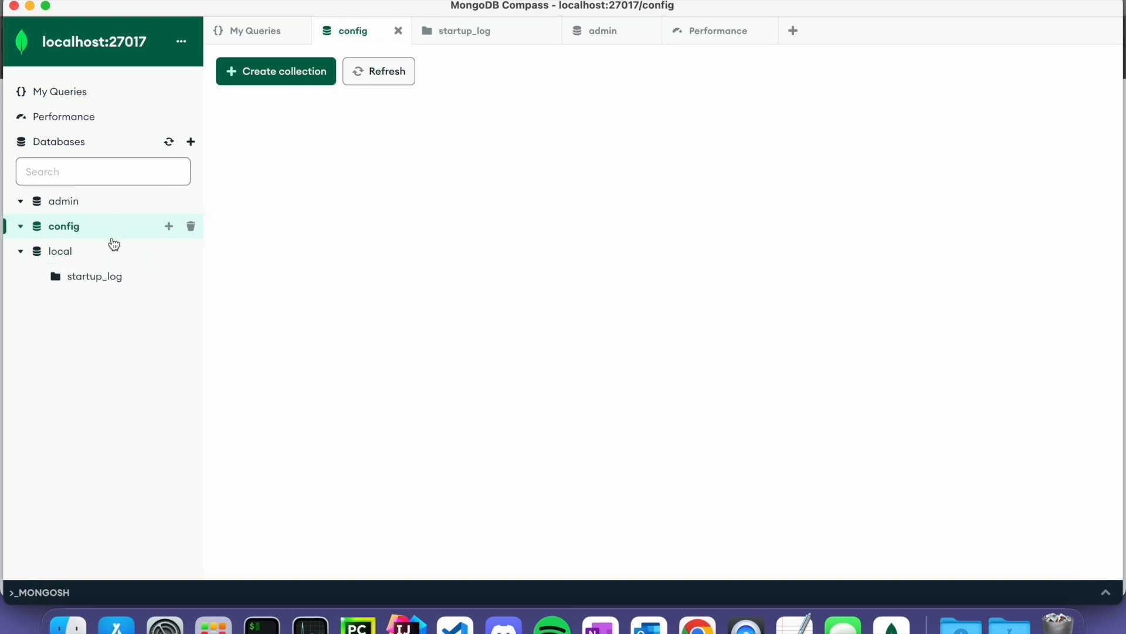
{"action": "left_click", "coordinate": [100, 251]}
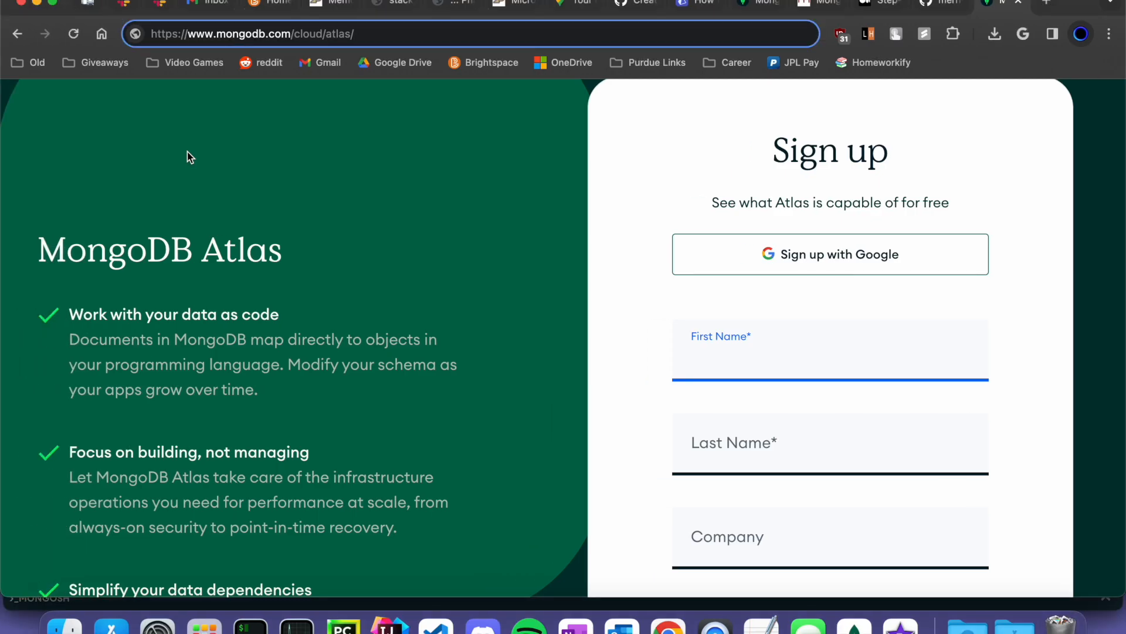
- Sign up for Atlas with a Google account and accept the Privacy Policy and Terms of Service
{"action": "scroll", "coordinate": [237, 191], "scroll_direction": "up", "scroll_amount": 3}
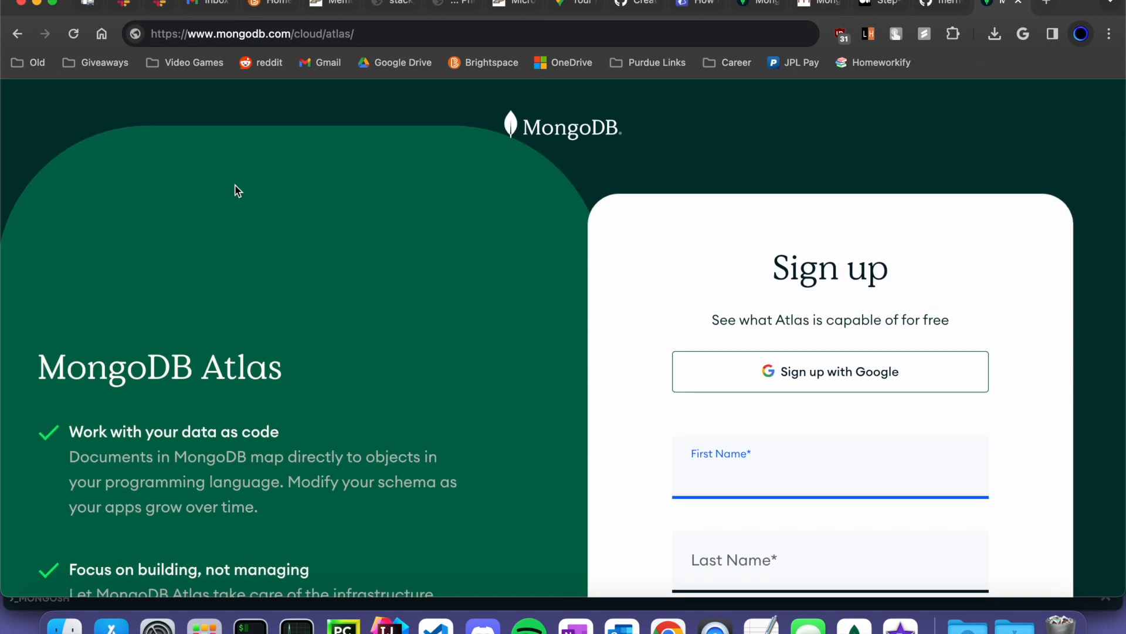
{"action": "scroll", "coordinate": [369, 276], "scroll_direction": "down", "scroll_amount": 3}
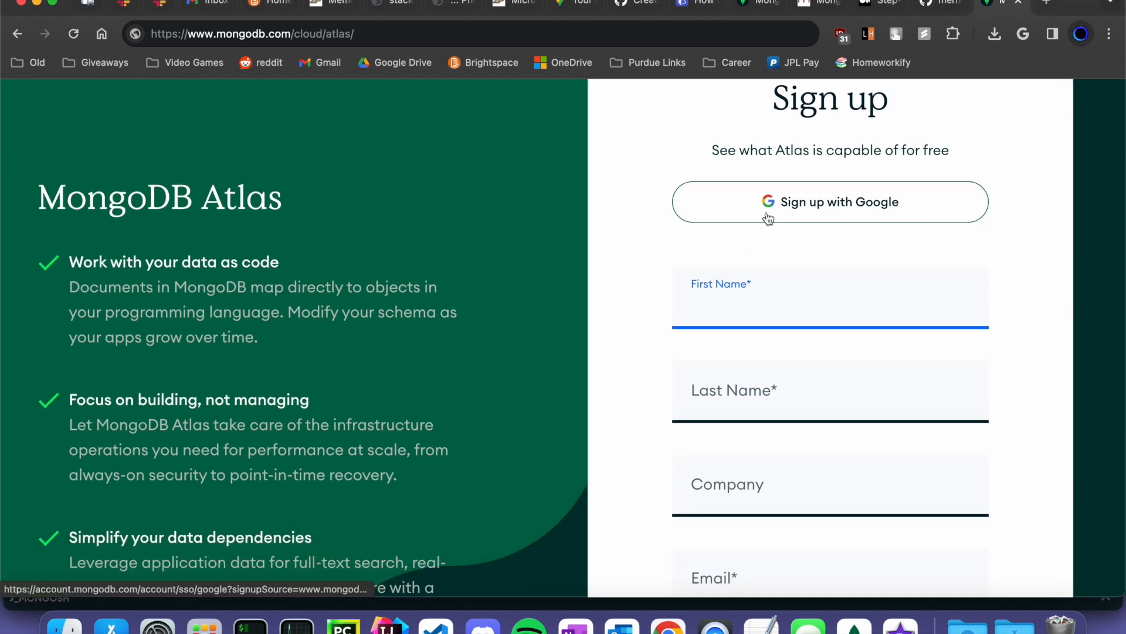
{"action": "scroll", "coordinate": [769, 219], "scroll_direction": "down", "scroll_amount": 3}
{"action": "scroll", "coordinate": [768, 218], "scroll_direction": "up", "scroll_amount": 4}
{"action": "left_click", "coordinate": [767, 252]}
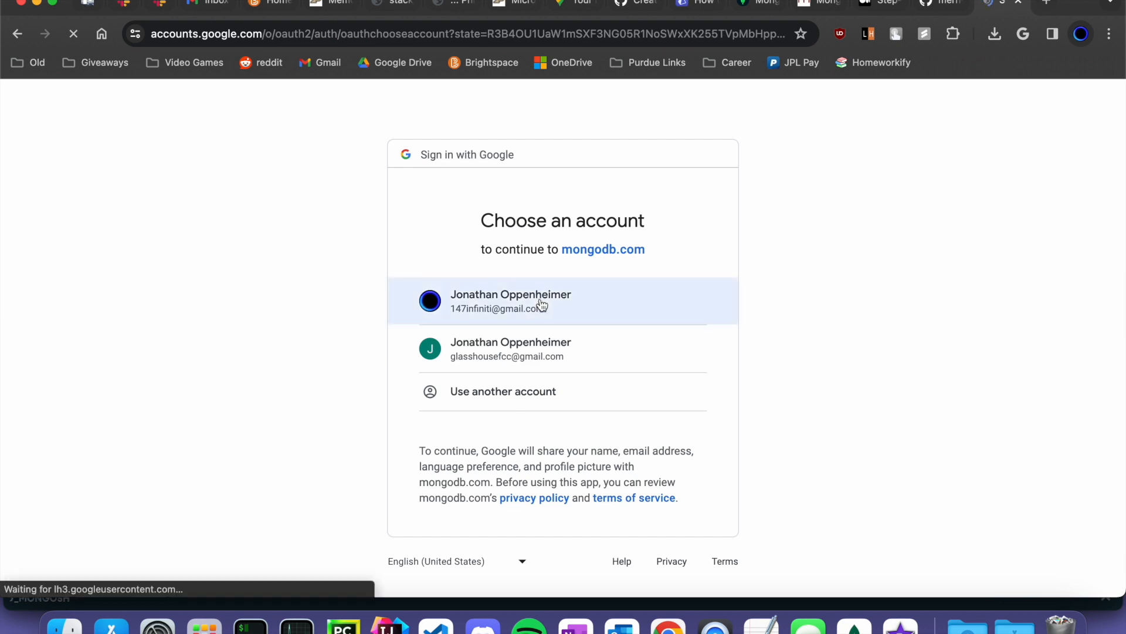
{"action": "left_click", "coordinate": [540, 301]}
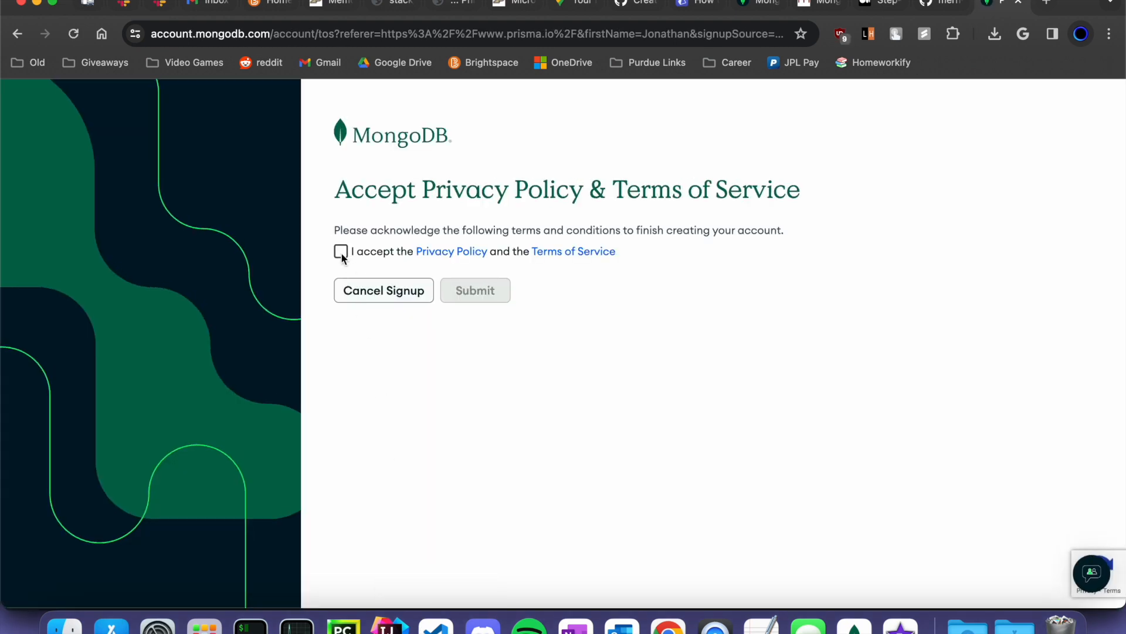
{"action": "left_click", "coordinate": [341, 251]}
{"action": "left_click", "coordinate": [472, 294]}
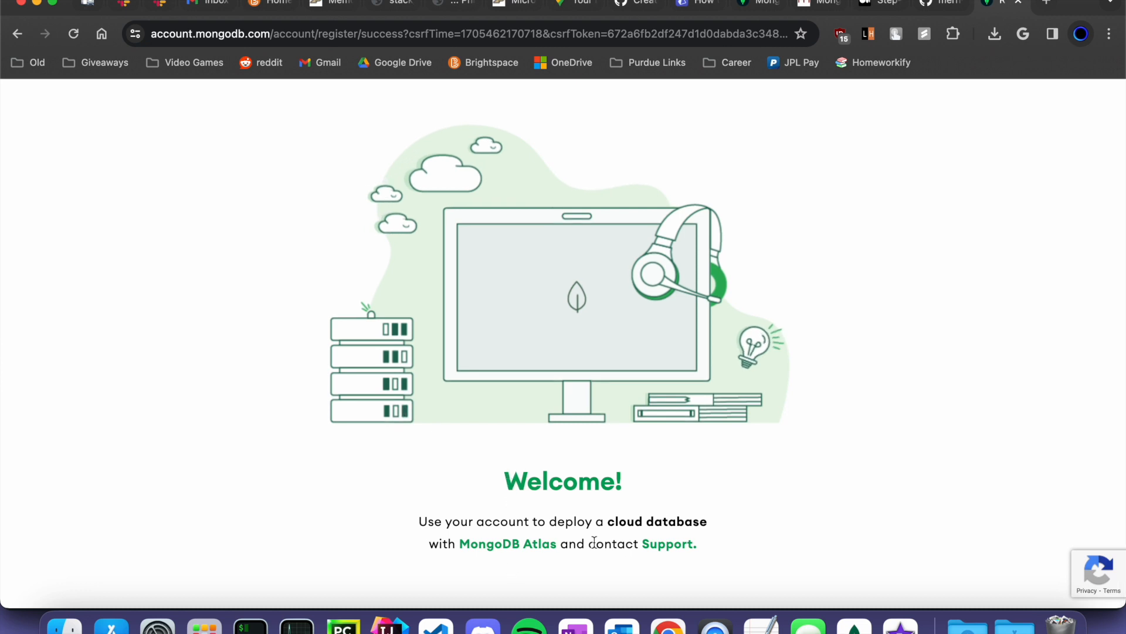
{"action": "scroll", "coordinate": [596, 514], "scroll_direction": "up", "scroll_amount": 2}
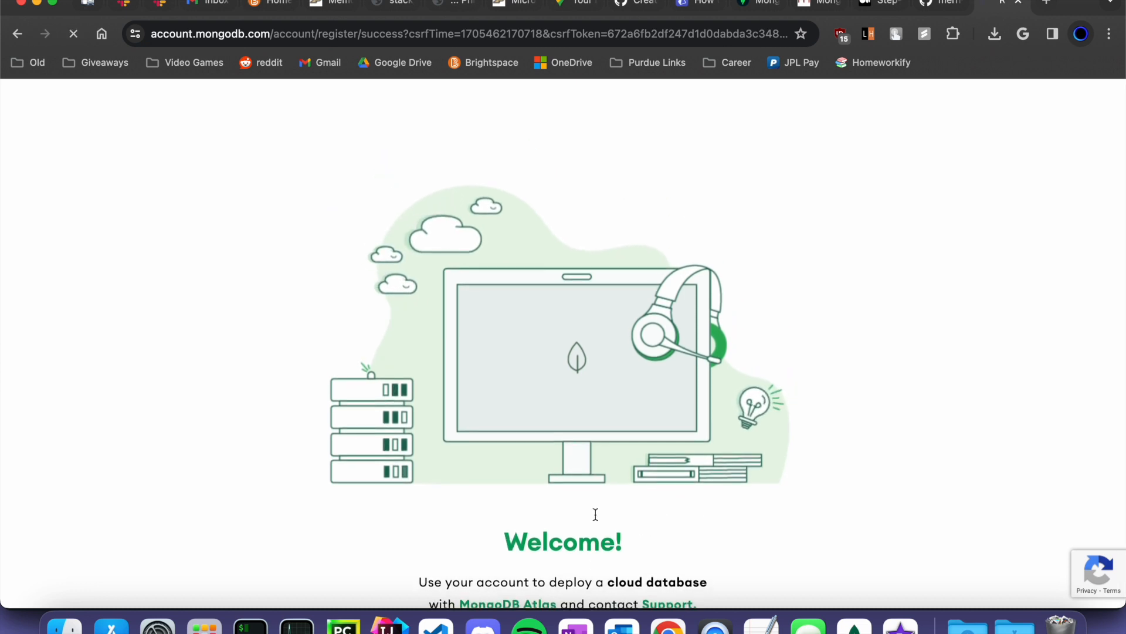
{"action": "scroll", "coordinate": [595, 514], "scroll_direction": "down", "scroll_amount": 2}
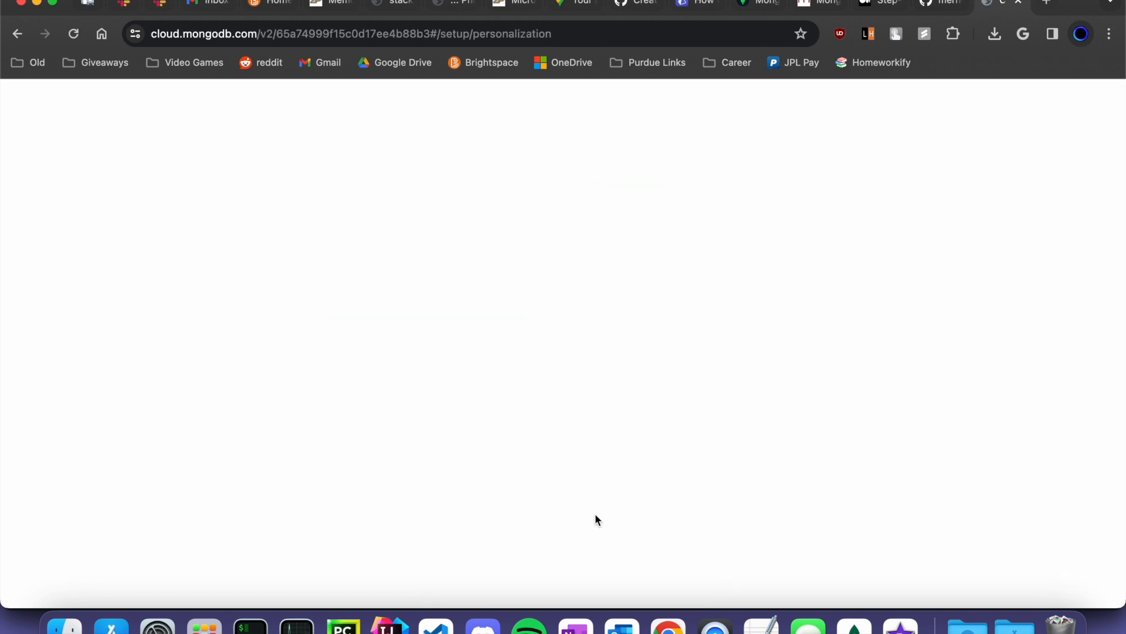
- Set the goal to hosting an existing project, New to MongoDB, and JavaScript / Node.js
{"action": "scroll", "coordinate": [595, 513], "scroll_direction": "down", "scroll_amount": 5}
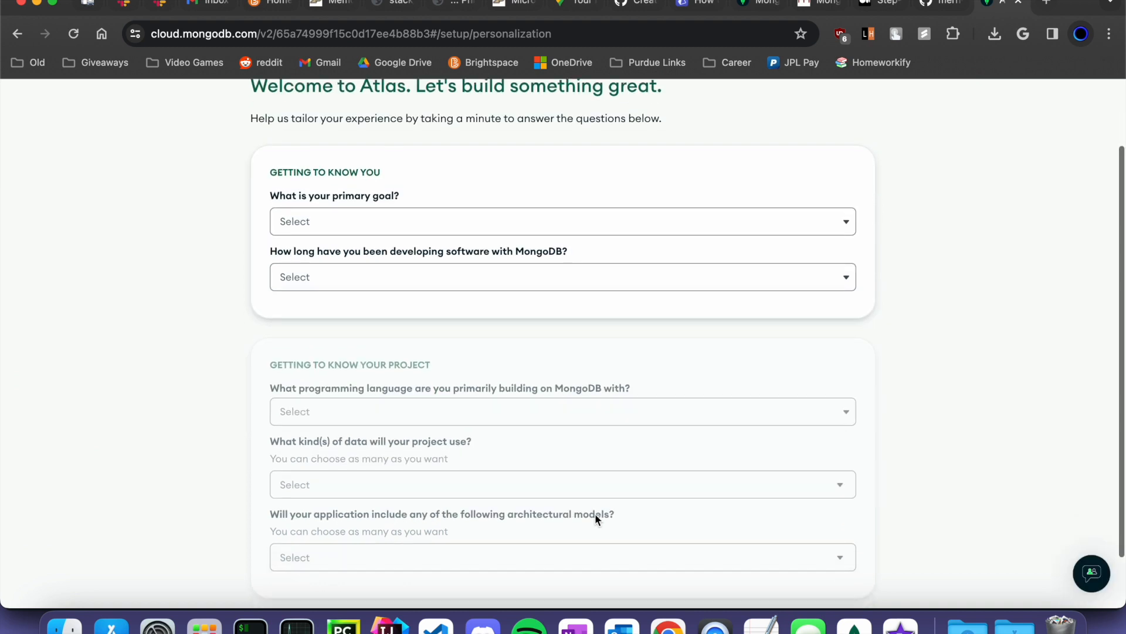
{"action": "left_click", "coordinate": [455, 168]}
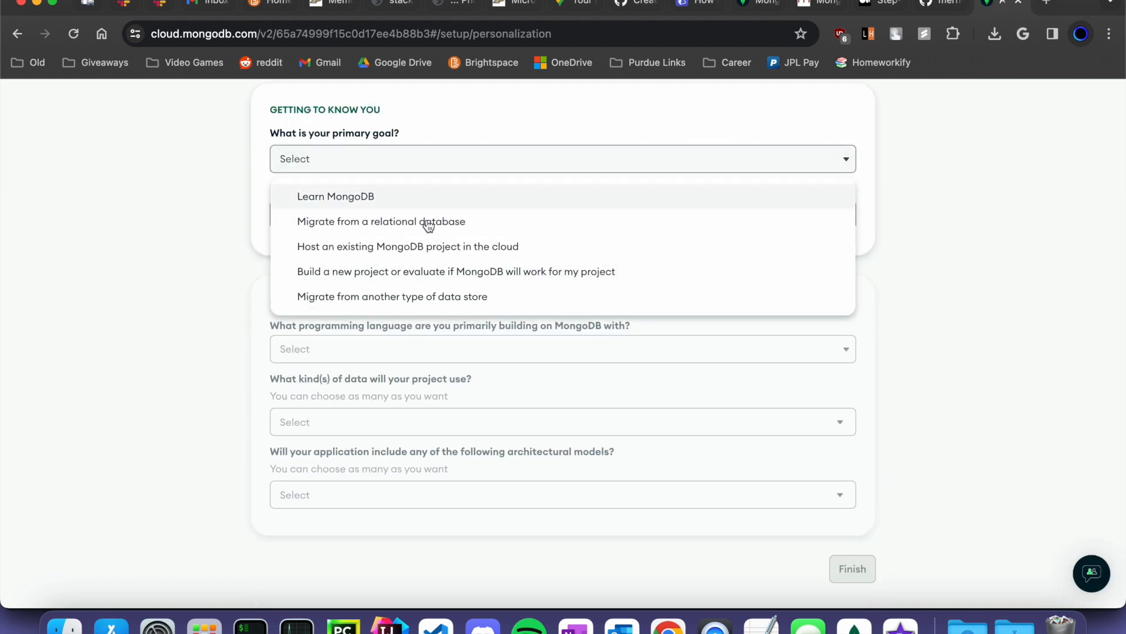
{"action": "left_click", "coordinate": [440, 247]}
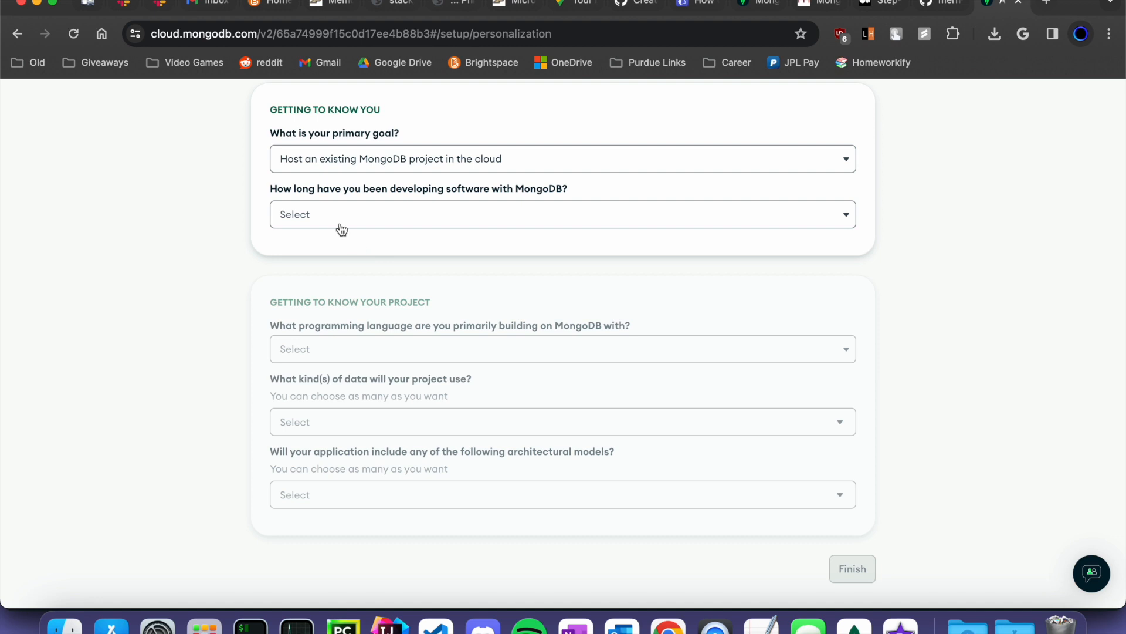
{"action": "left_click", "coordinate": [341, 221]}
{"action": "left_click", "coordinate": [345, 253]}
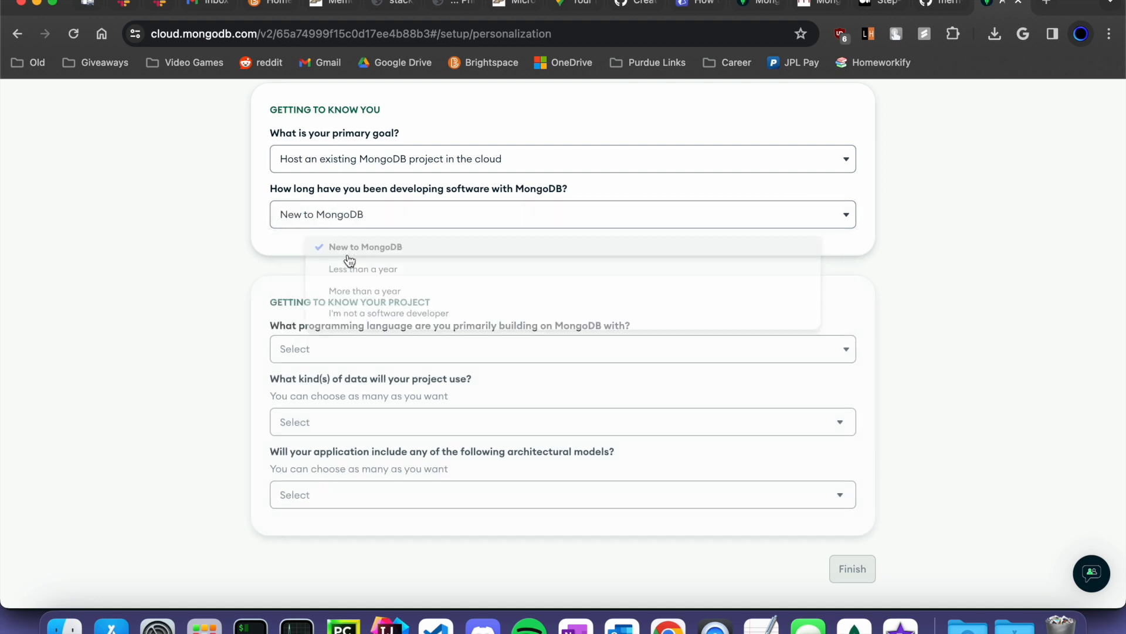
{"action": "left_click", "coordinate": [374, 348]}
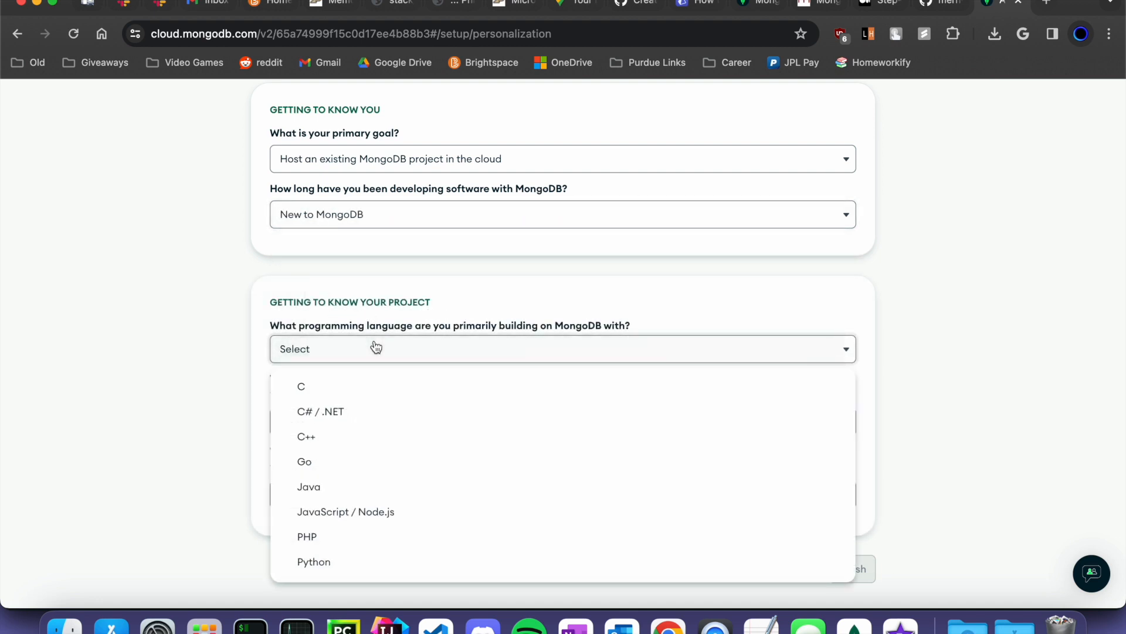
{"action": "left_click", "coordinate": [366, 512]}
- Mark kinds of data and architectural models as Not sure / None and finish the survey
{"action": "left_click", "coordinate": [372, 428]}
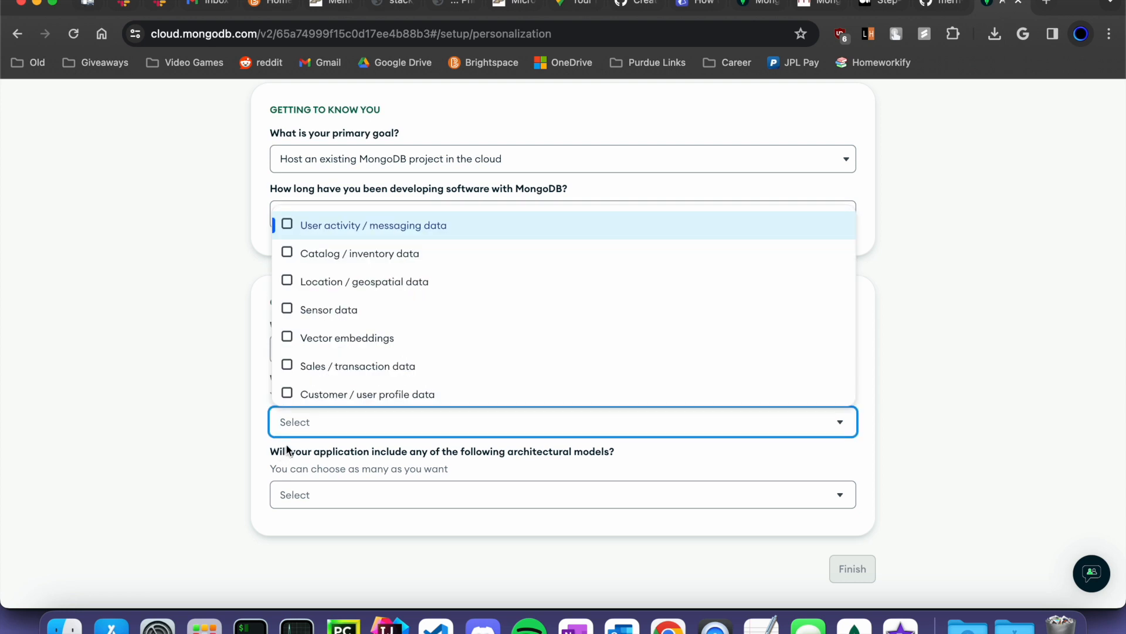
{"action": "left_click", "coordinate": [223, 471]}
{"action": "left_click", "coordinate": [329, 422]}
{"action": "scroll", "coordinate": [345, 368], "scroll_direction": "down", "scroll_amount": 3}
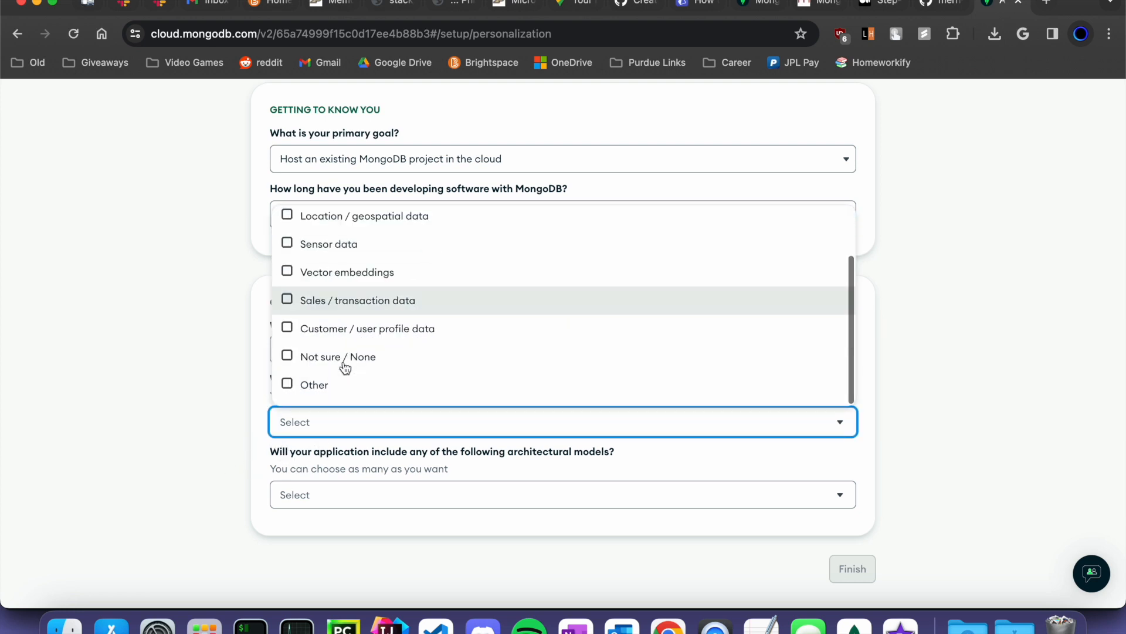
{"action": "left_click", "coordinate": [327, 359]}
{"action": "left_click", "coordinate": [244, 432]}
{"action": "left_click", "coordinate": [359, 496]}
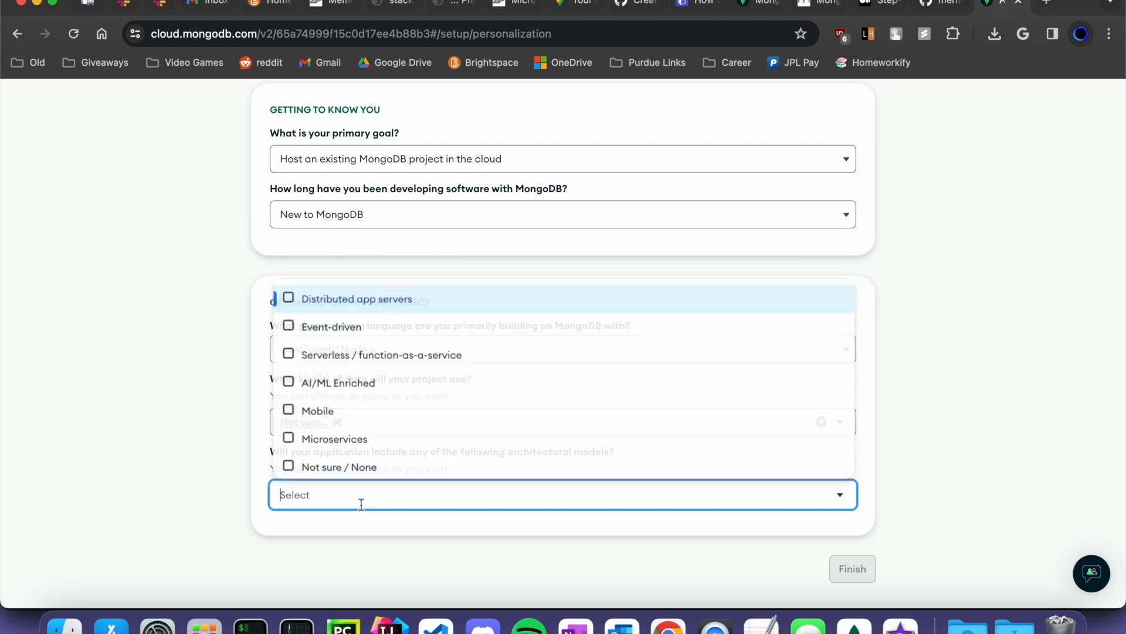
{"action": "left_click", "coordinate": [352, 467]}
{"action": "left_click", "coordinate": [842, 571]}
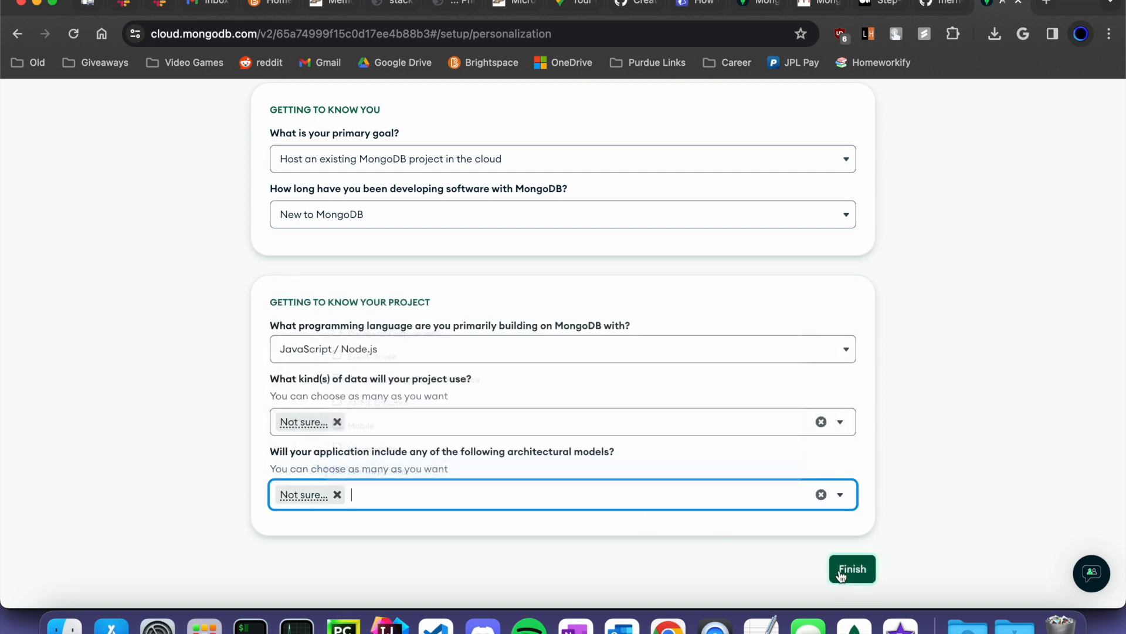
{"action": "left_click", "coordinate": [850, 568]}
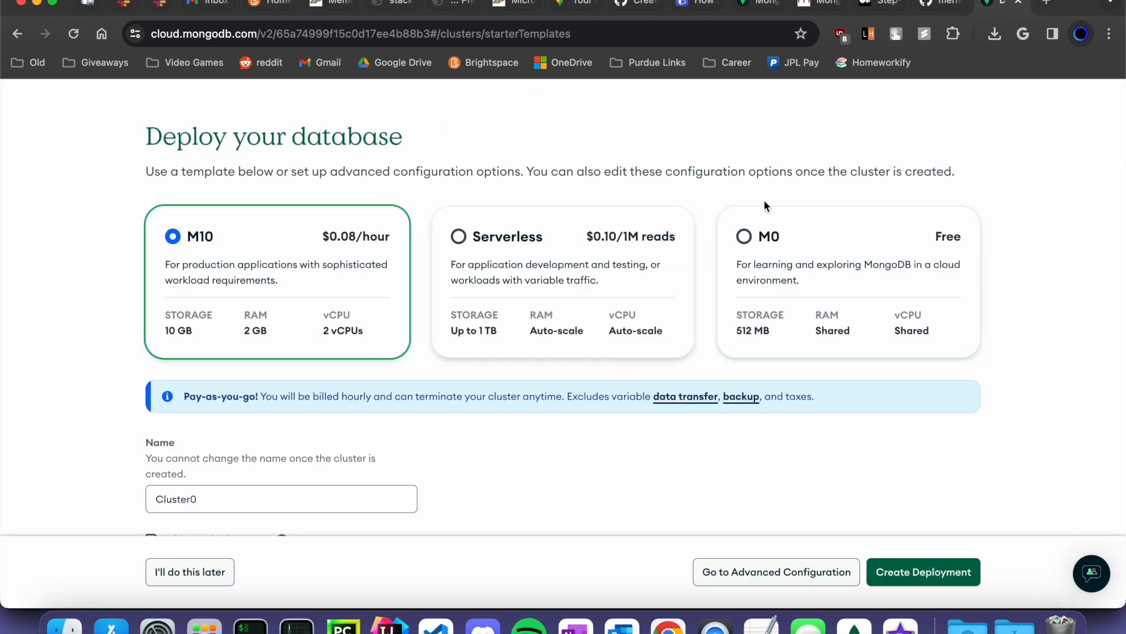
- Choose the free M0 tier and name the cluster Default-Cluser
{"action": "left_click", "coordinate": [755, 248]}
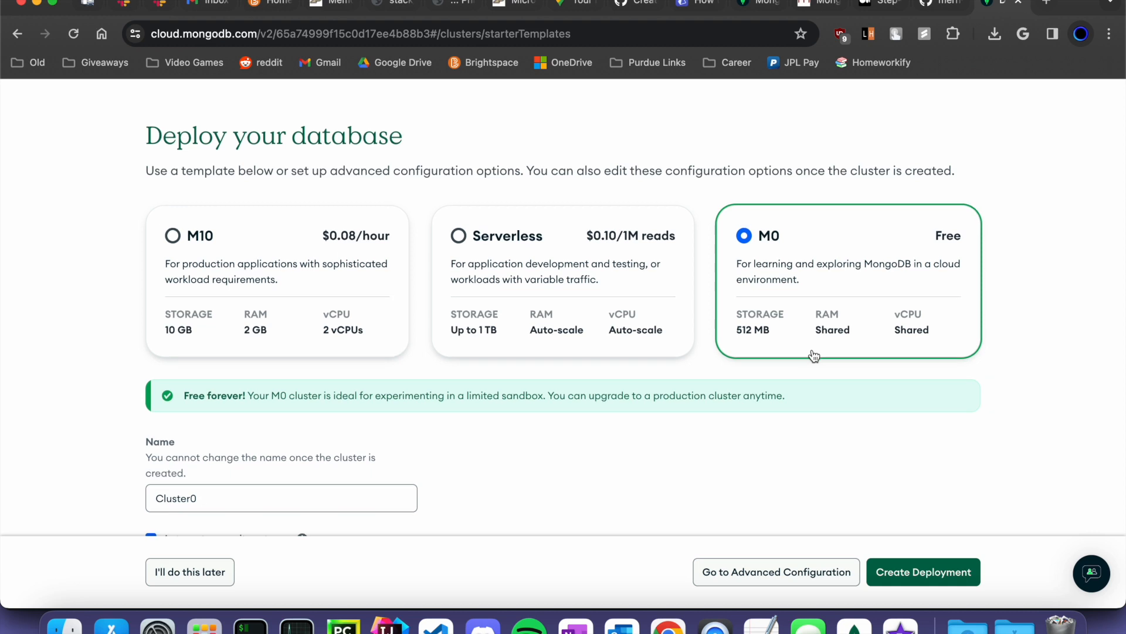
{"action": "scroll", "coordinate": [813, 356], "scroll_direction": "down", "scroll_amount": 2}
{"action": "double_click", "coordinate": [203, 415]}
{"action": "scroll", "coordinate": [73, 449], "scroll_direction": "down", "scroll_amount": 2}
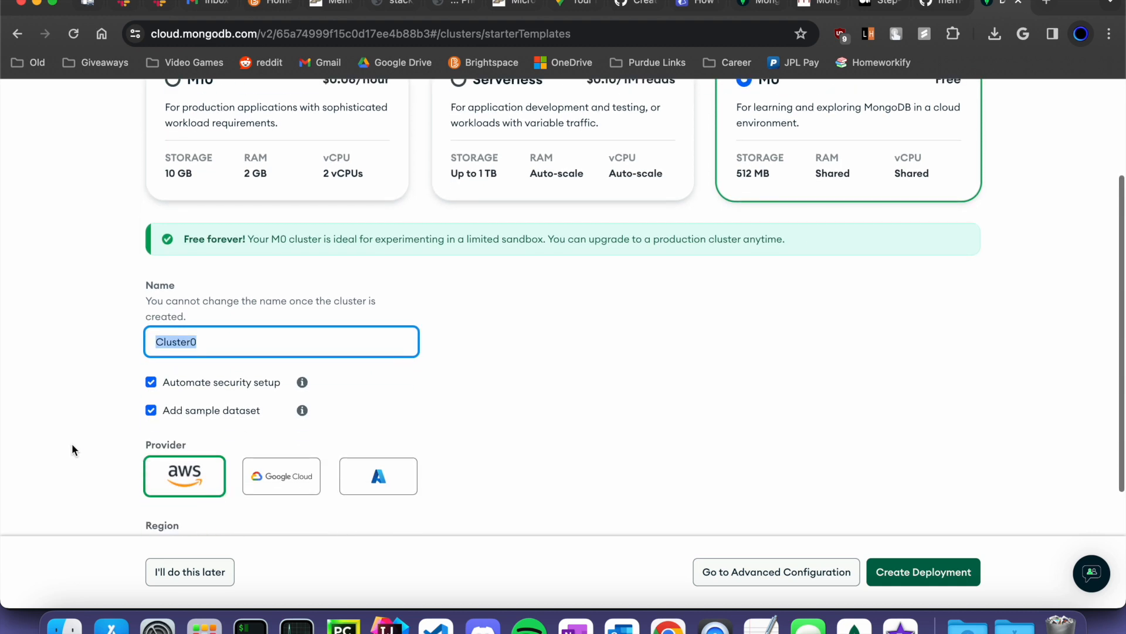
{"action": "key", "text": "BackSpace"}
{"action": "type", "text": "Def"}
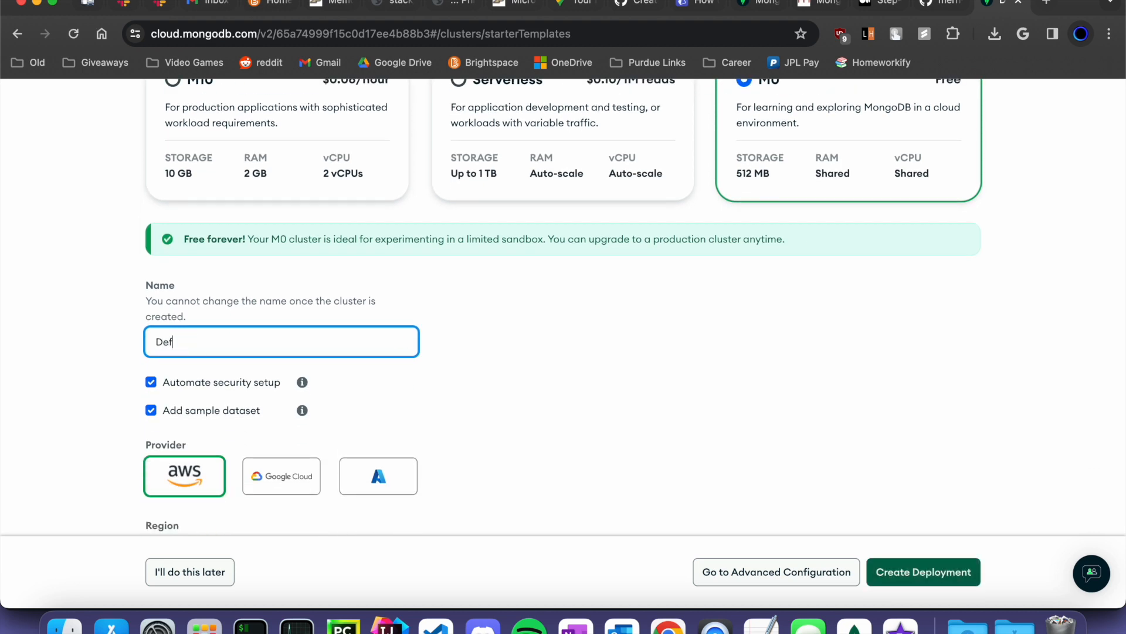
{"action": "type", "text": "ault-Cluser"}
- Leave the tag fields empty and create the cluster deployment
{"action": "scroll", "coordinate": [87, 461], "scroll_direction": "down", "scroll_amount": 3}
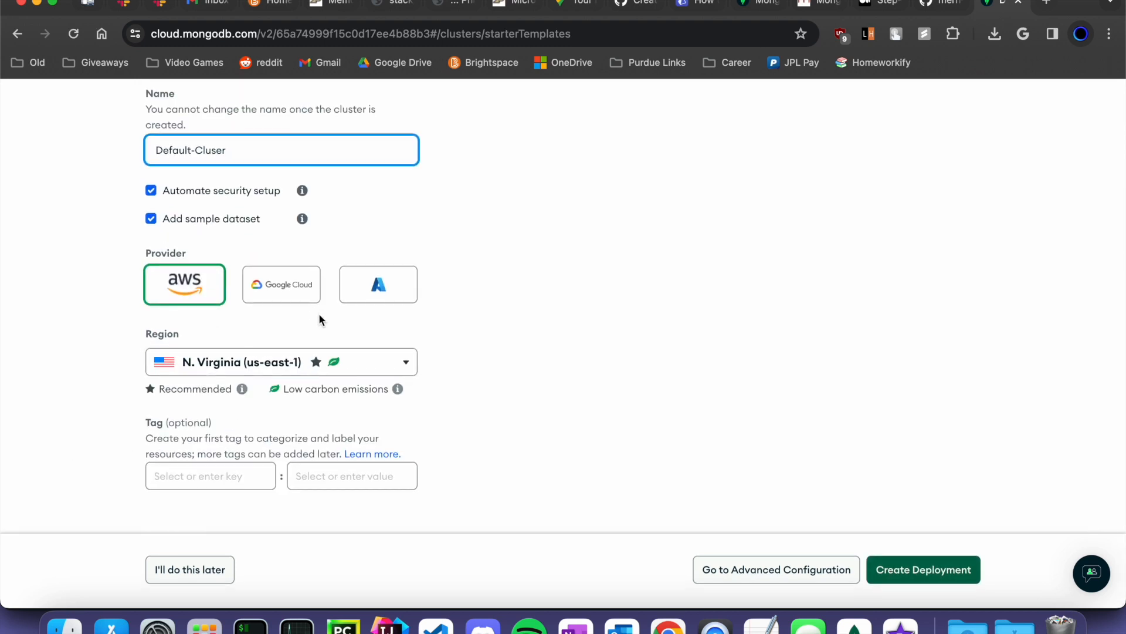
{"action": "left_click", "coordinate": [235, 479]}
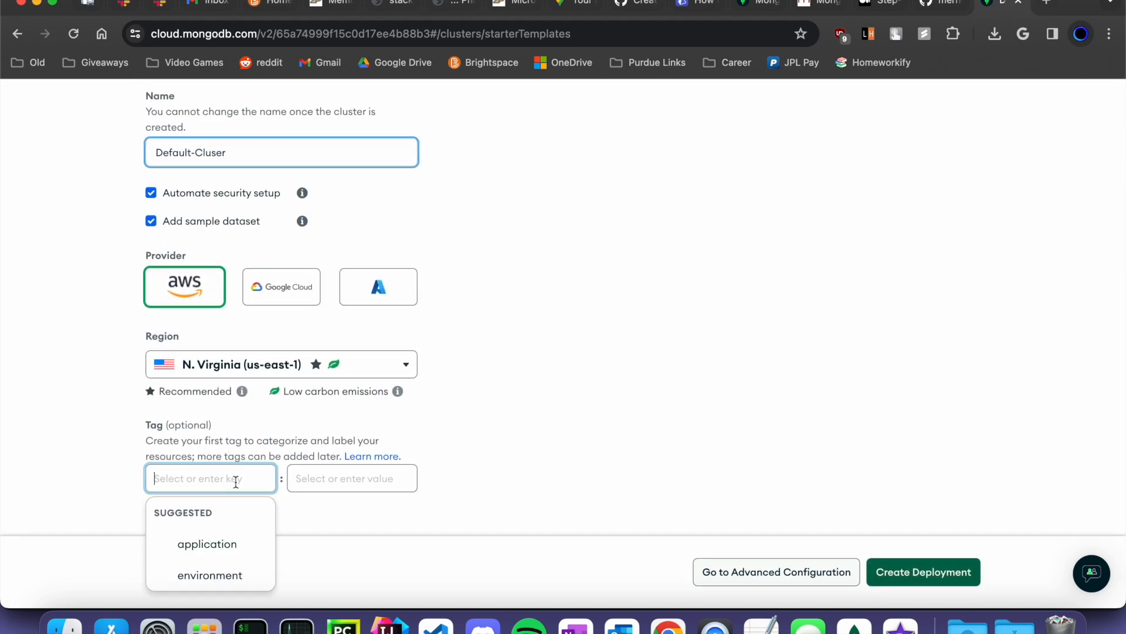
{"action": "left_click", "coordinate": [455, 458]}
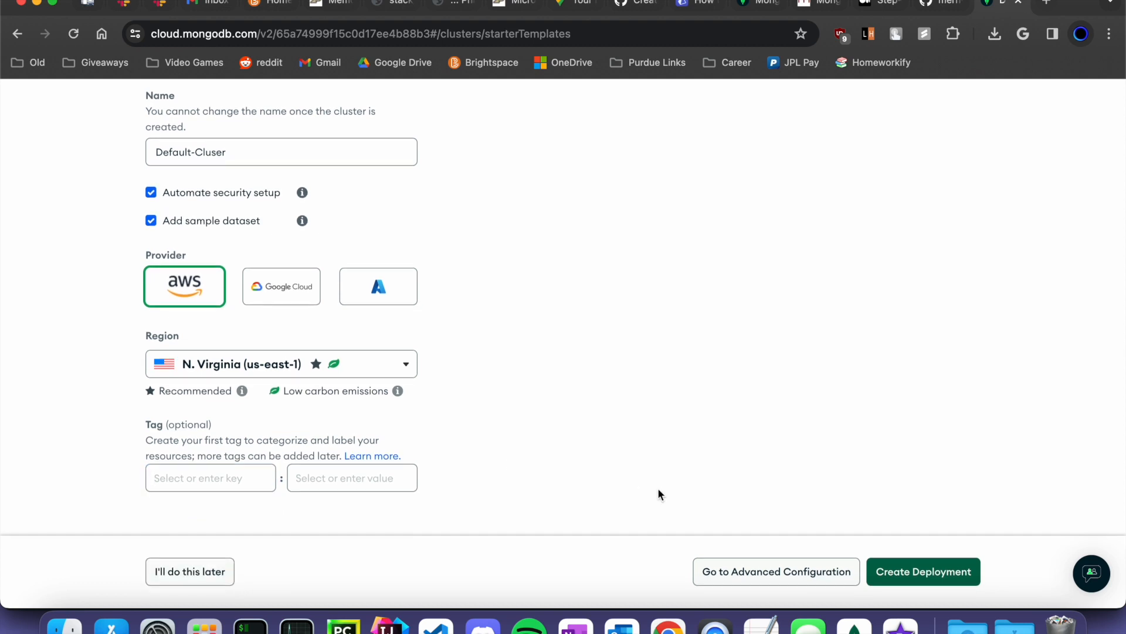
{"action": "scroll", "coordinate": [658, 493], "scroll_direction": "up", "scroll_amount": 3}
{"action": "scroll", "coordinate": [659, 492], "scroll_direction": "down", "scroll_amount": 3}
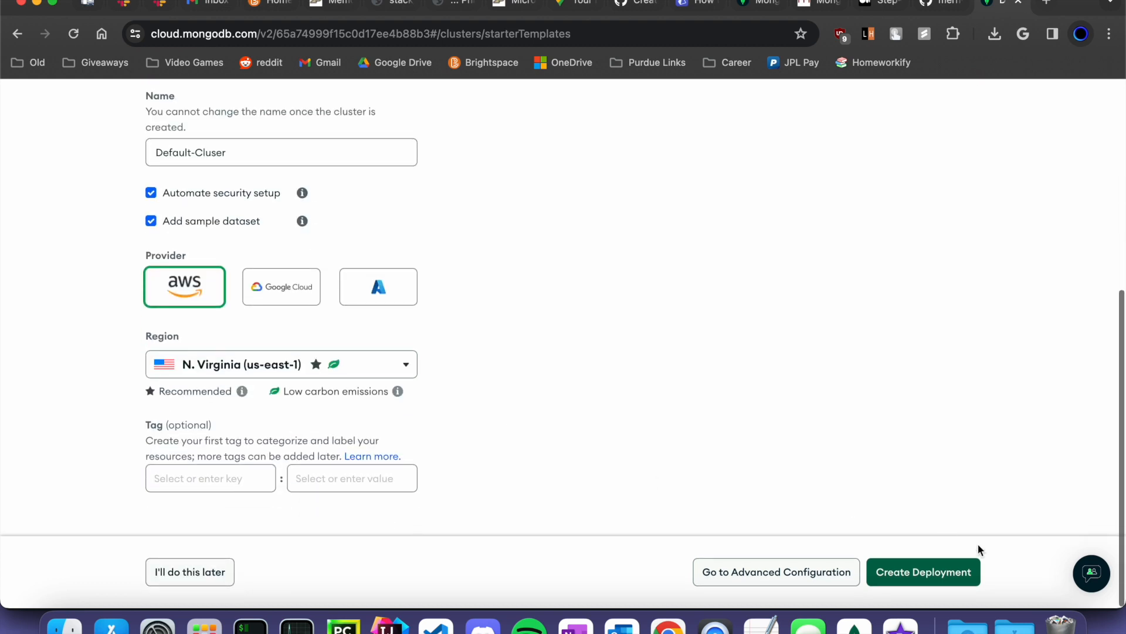
{"action": "left_click", "coordinate": [933, 572]}
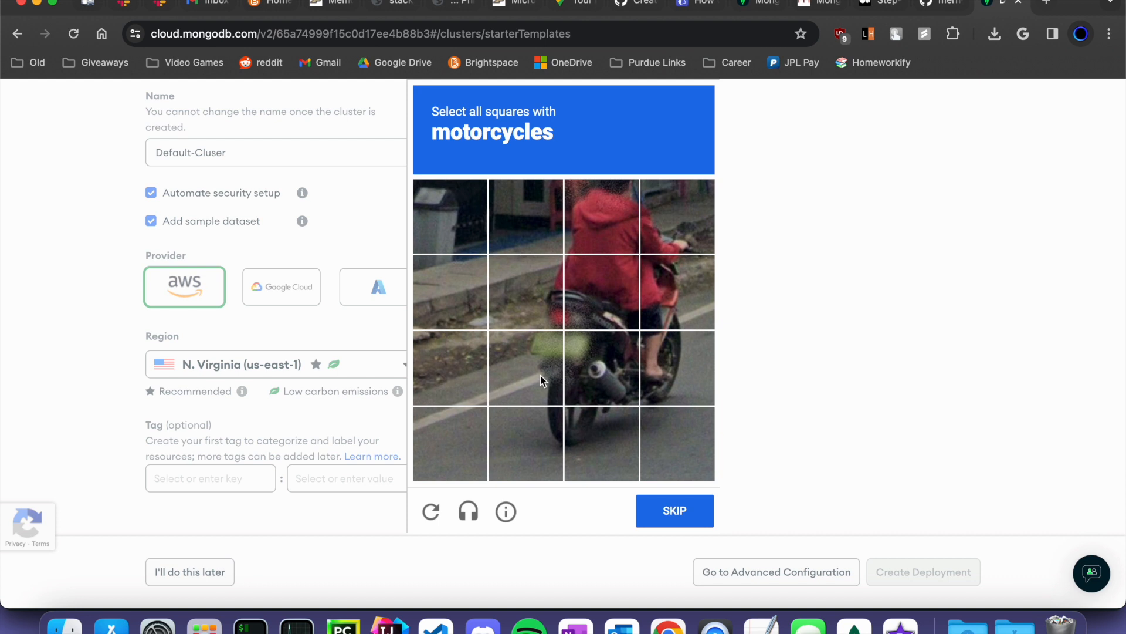
- Select all nine motorcycle tiles in the reCAPTCHA and submit the verification
{"action": "left_click", "coordinate": [601, 364]}
{"action": "left_click", "coordinate": [538, 418]}
{"action": "left_click", "coordinate": [528, 375]}
{"action": "left_click", "coordinate": [531, 293]}
{"action": "left_click", "coordinate": [587, 302]}
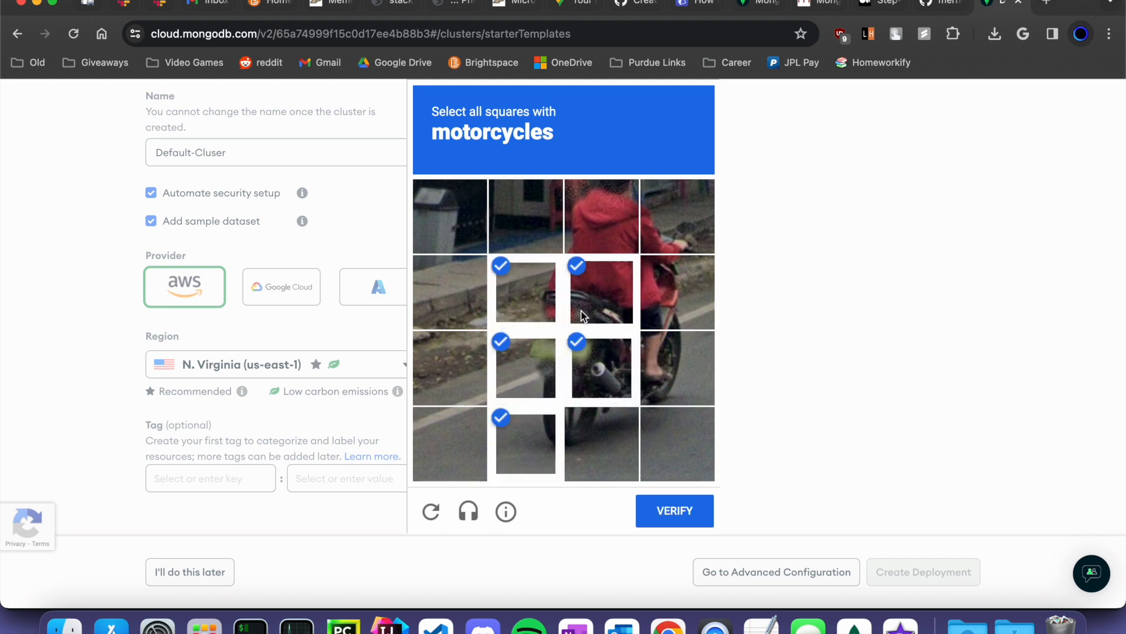
{"action": "left_click", "coordinate": [663, 293]}
{"action": "left_click", "coordinate": [648, 365]}
{"action": "left_click", "coordinate": [629, 424]}
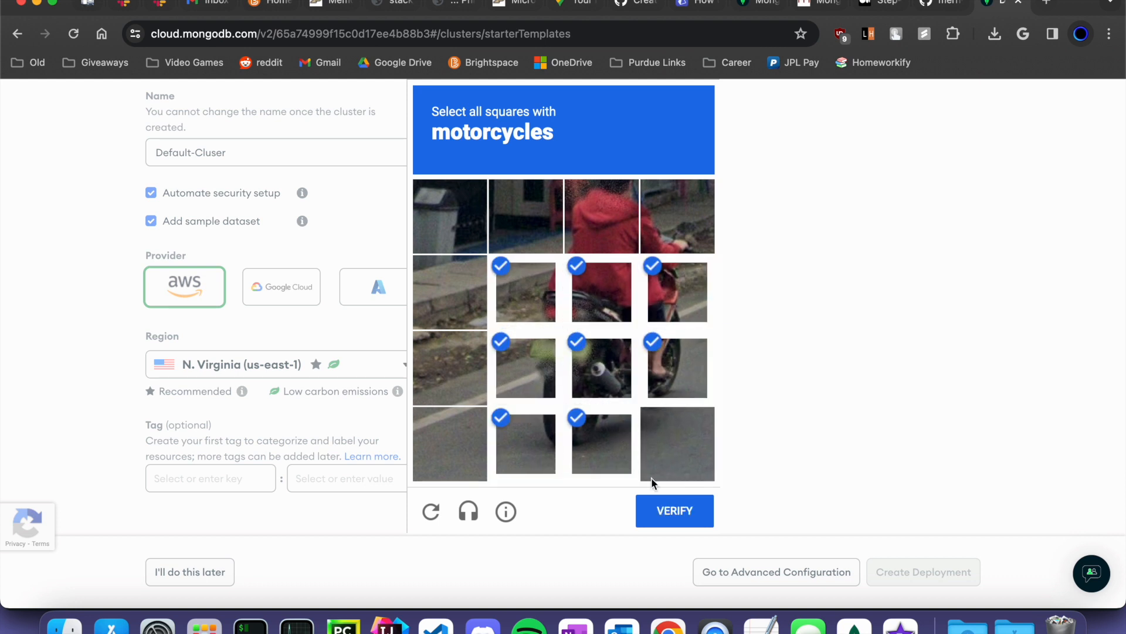
{"action": "left_click", "coordinate": [678, 215]}
{"action": "left_click", "coordinate": [674, 511]}
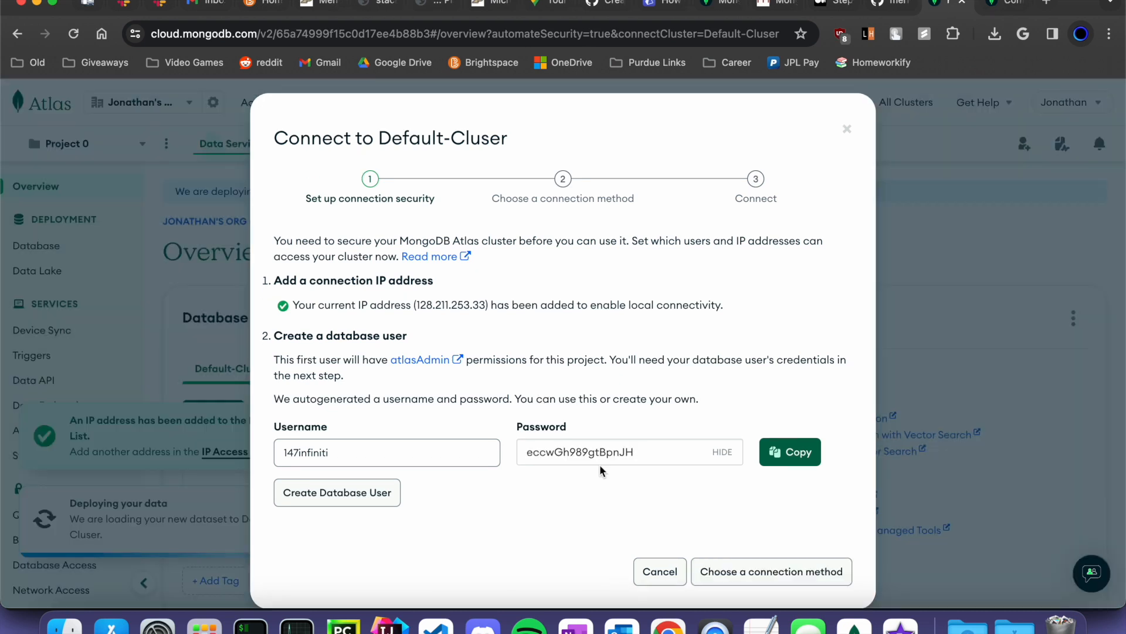
- Create the autogenerated database user and move on to choosing a connection method
{"action": "left_click", "coordinate": [350, 493]}
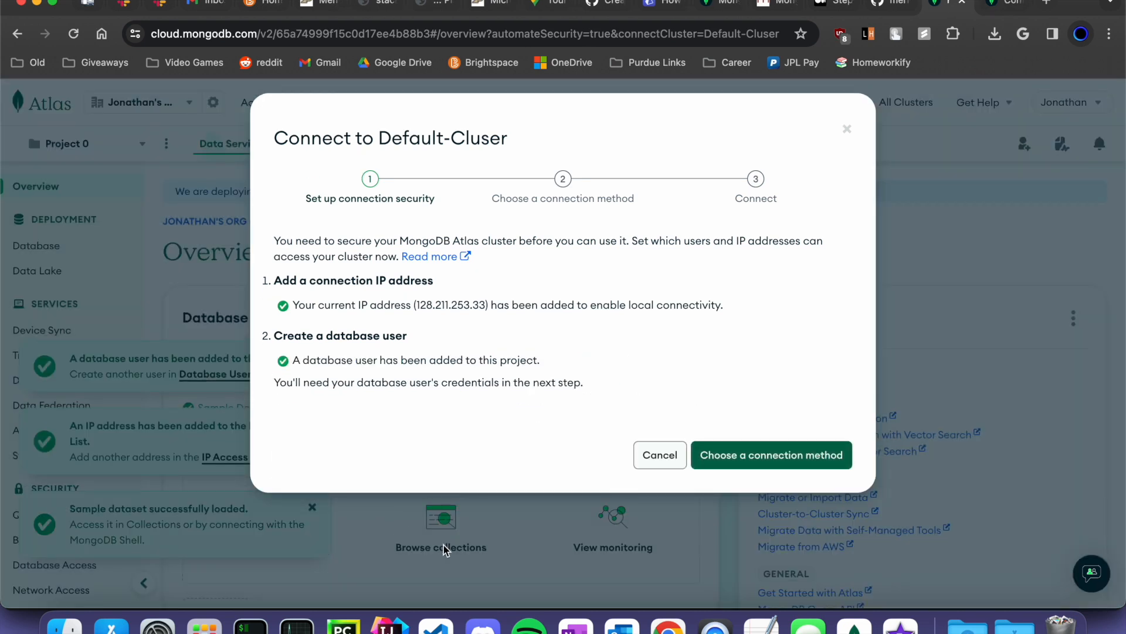
{"action": "left_click", "coordinate": [726, 461]}
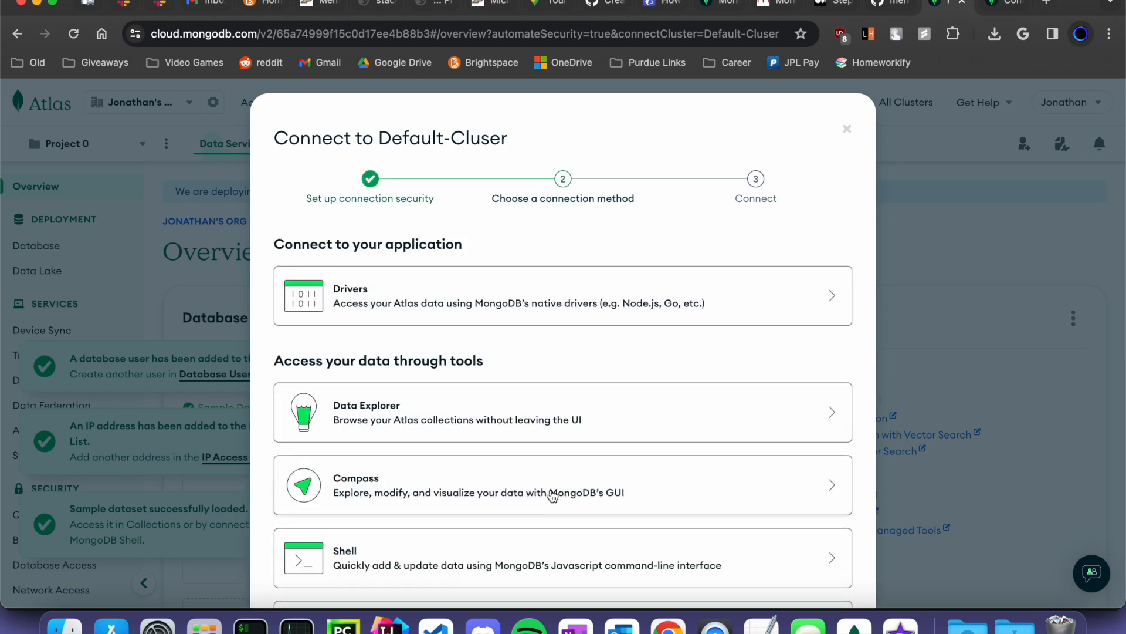
{"action": "scroll", "coordinate": [573, 376], "scroll_direction": "down", "scroll_amount": 3}
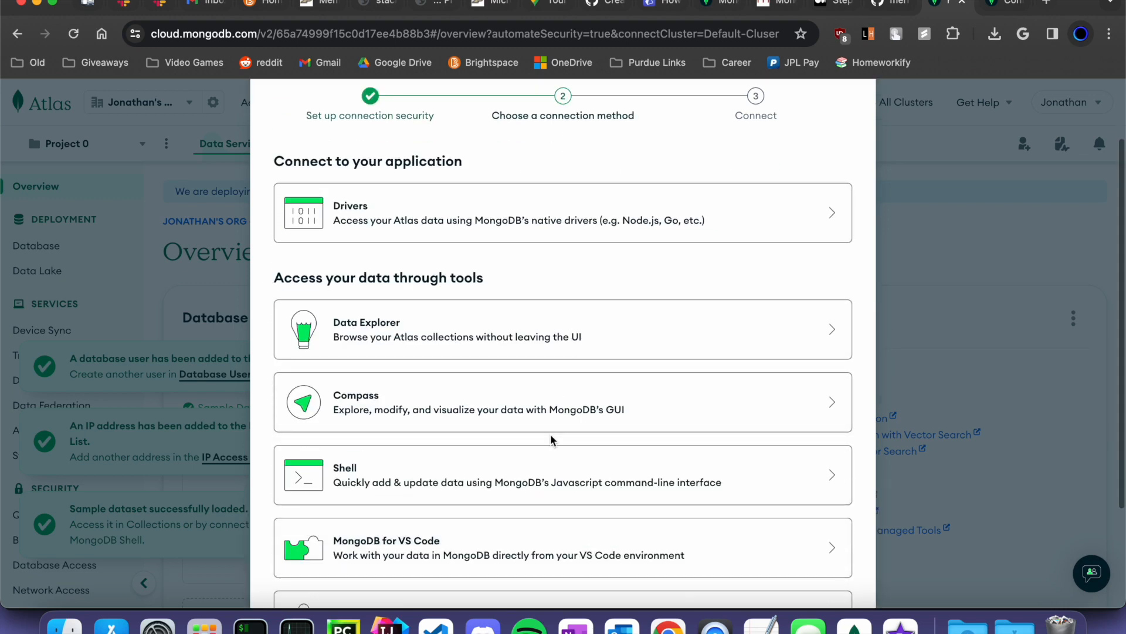
{"action": "scroll", "coordinate": [551, 434], "scroll_direction": "down", "scroll_amount": 1}
{"action": "scroll", "coordinate": [550, 434], "scroll_direction": "down", "scroll_amount": 1}
{"action": "scroll", "coordinate": [503, 382], "scroll_direction": "down", "scroll_amount": 2}
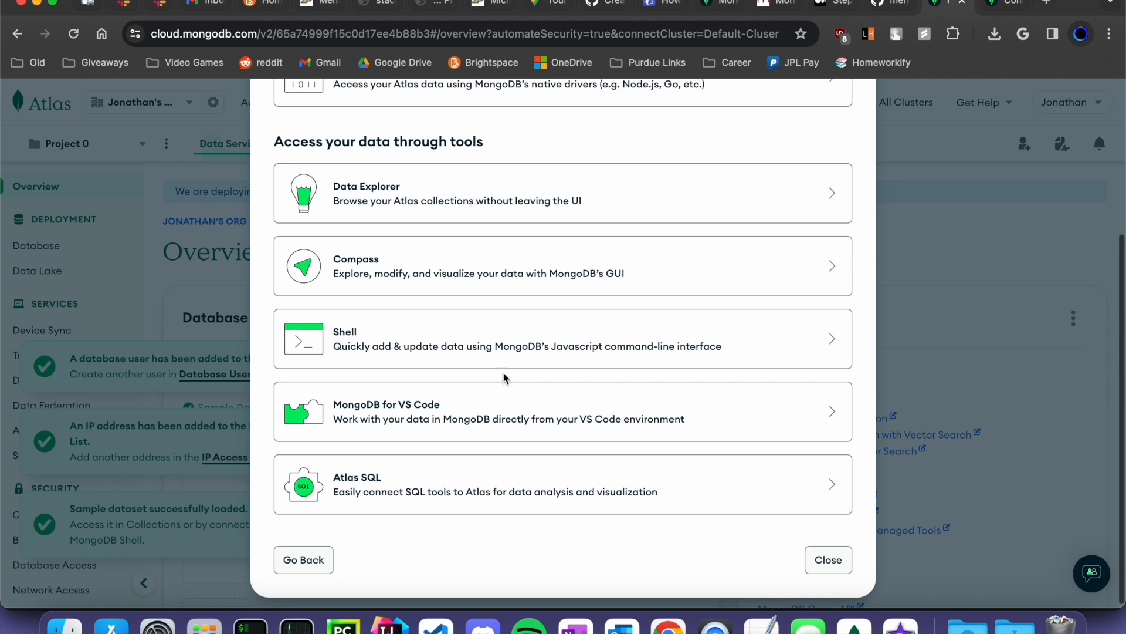
{"action": "scroll", "coordinate": [499, 275], "scroll_direction": "up", "scroll_amount": 2}
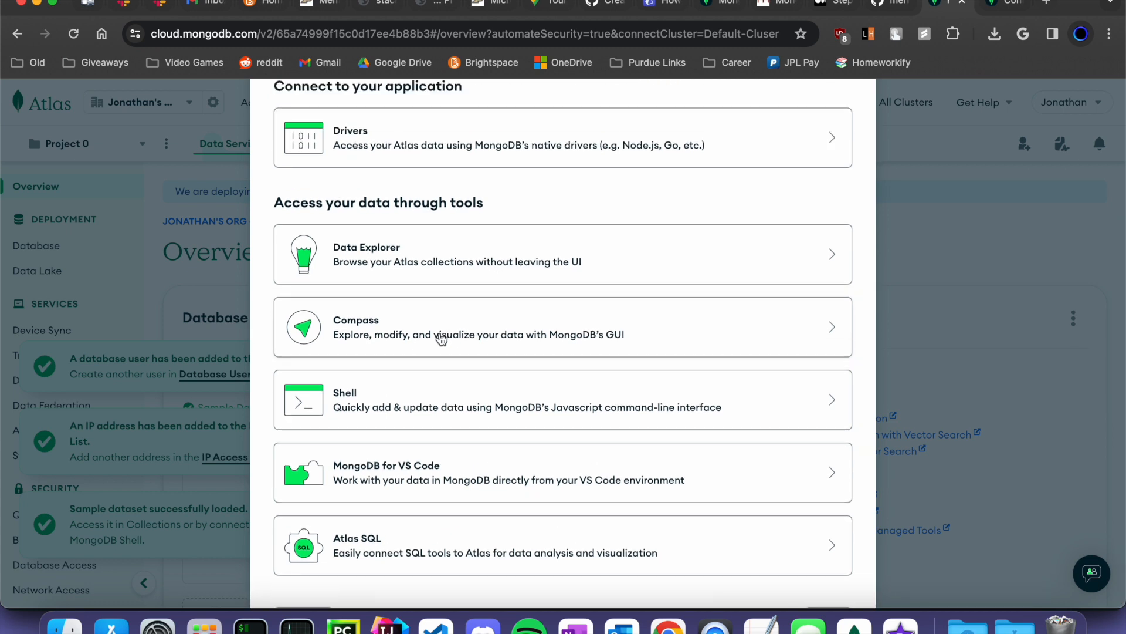
{"action": "scroll", "coordinate": [441, 337], "scroll_direction": "up", "scroll_amount": 1}
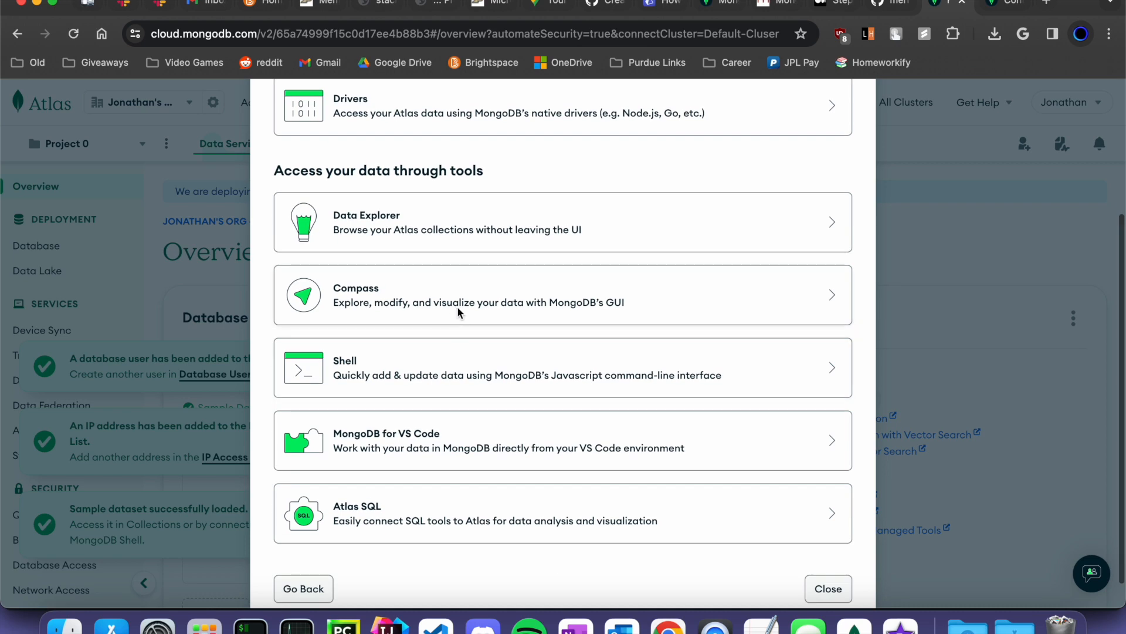
- Choose Compass, already installed, version 1.12 or later, and select the connection string
{"action": "left_click", "coordinate": [457, 315]}
{"action": "left_click", "coordinate": [596, 296]}
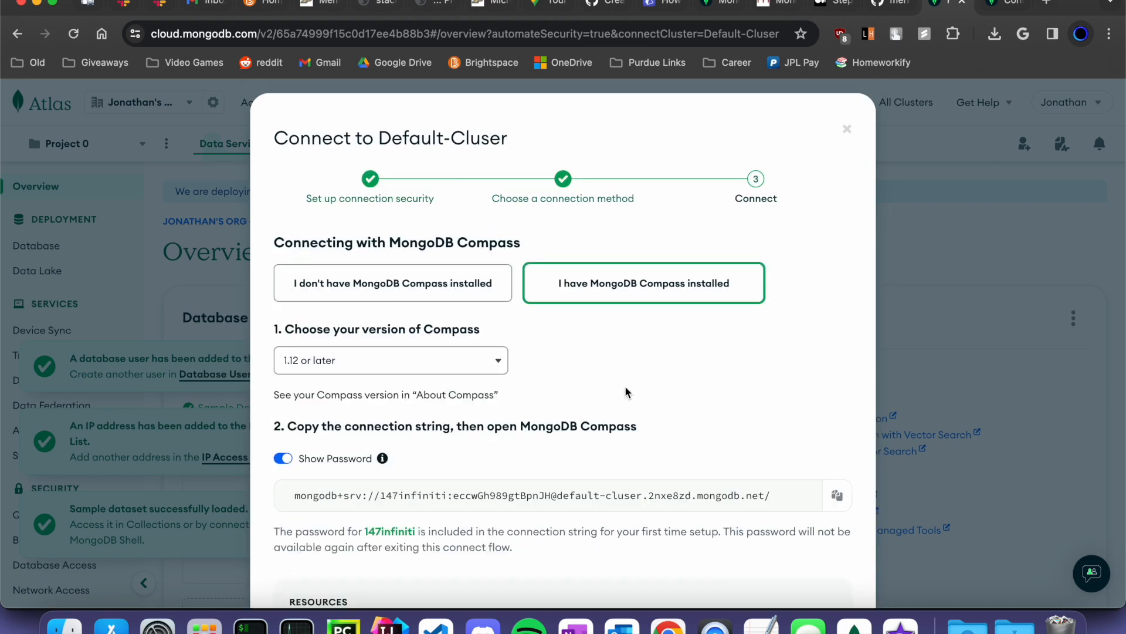
{"action": "left_click", "coordinate": [443, 371]}
{"action": "left_click", "coordinate": [444, 369]}
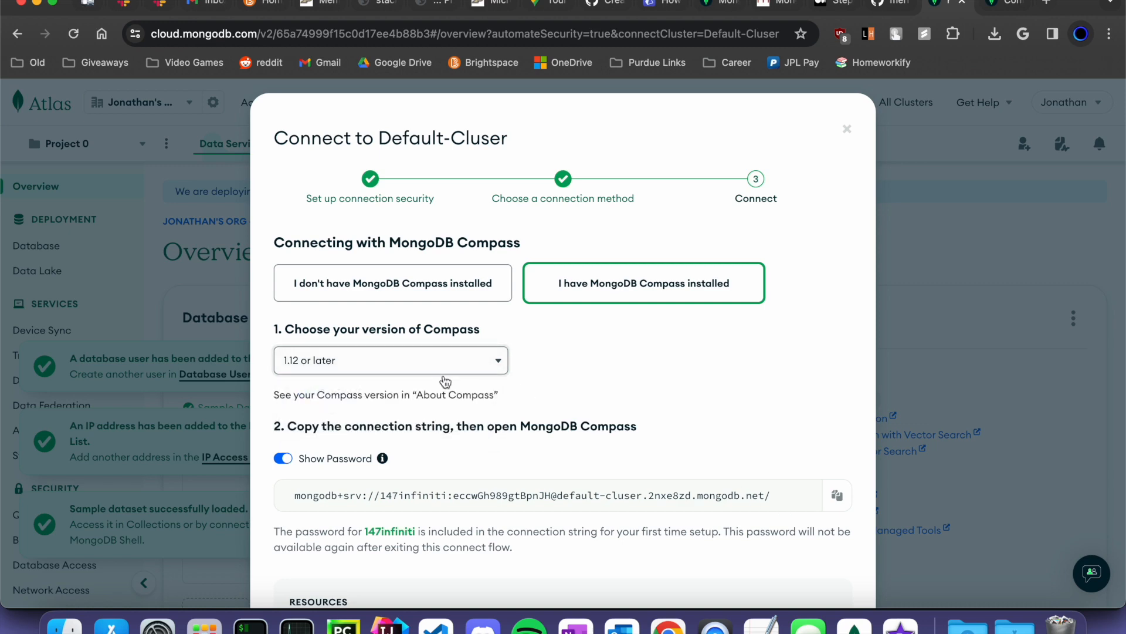
{"action": "scroll", "coordinate": [445, 381], "scroll_direction": "down", "scroll_amount": 2}
{"action": "left_click", "coordinate": [397, 403]}
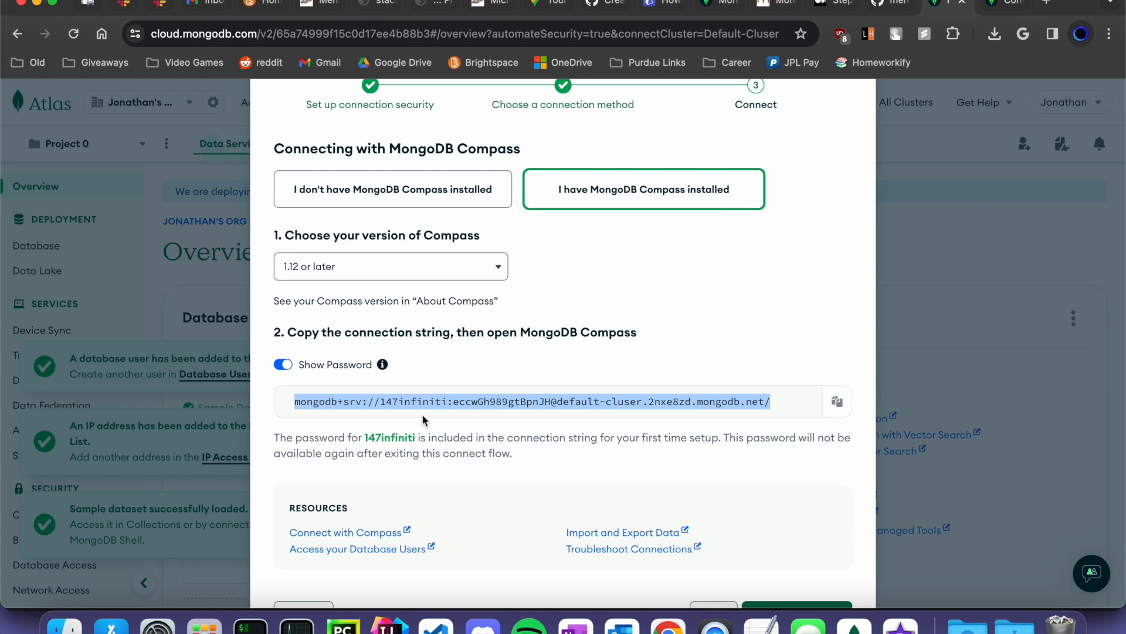
{"action": "scroll", "coordinate": [562, 402], "scroll_direction": "down", "scroll_amount": 1}
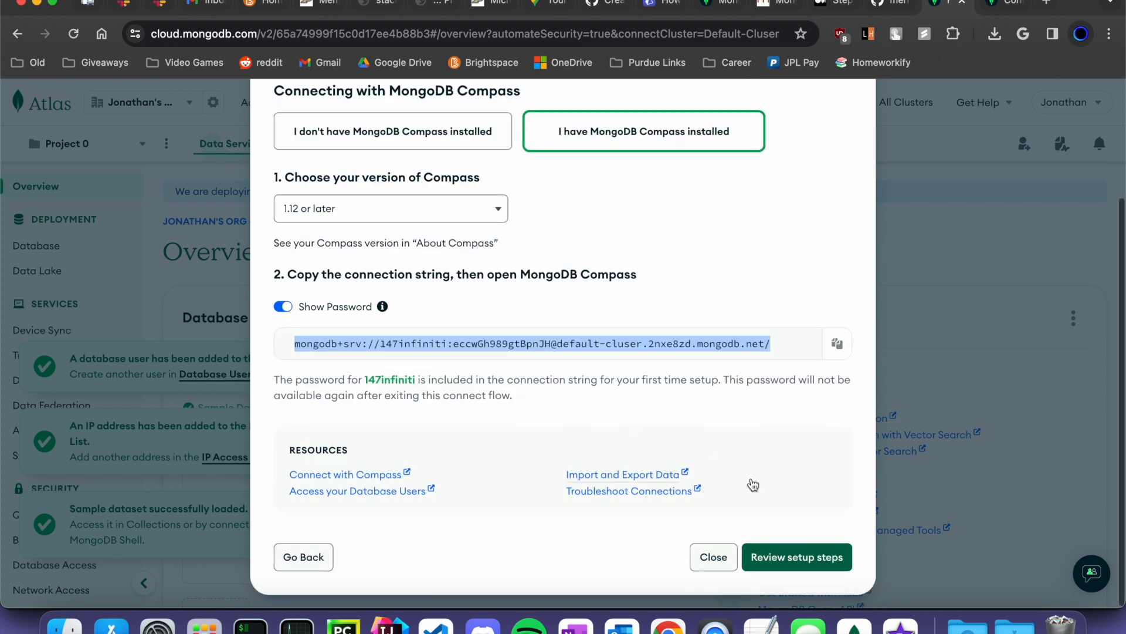
- Finish the connect setup, clear the notifications and tasks panel, and go to Database
{"action": "left_click", "coordinate": [790, 555]}
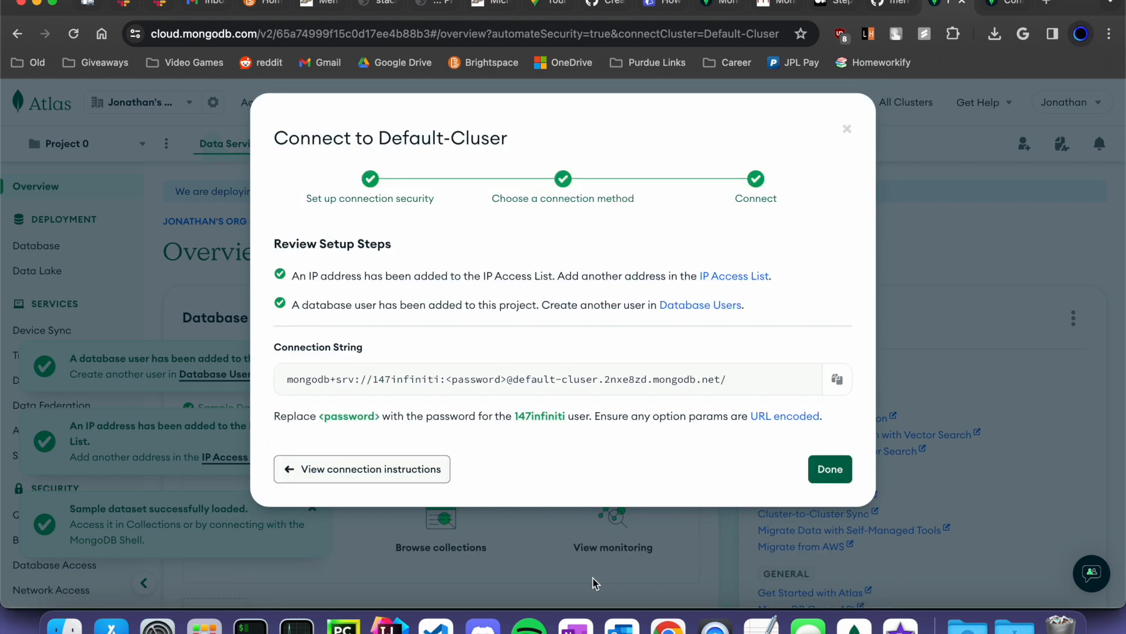
{"action": "left_click", "coordinate": [830, 469]}
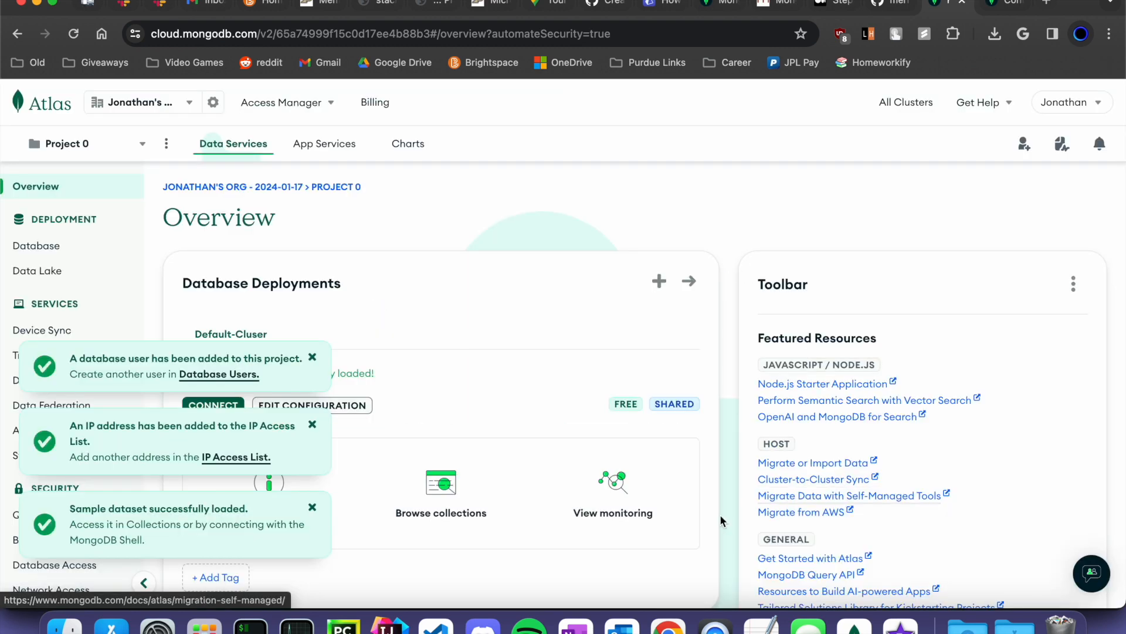
{"action": "left_click", "coordinate": [312, 357]}
{"action": "left_click", "coordinate": [313, 424]}
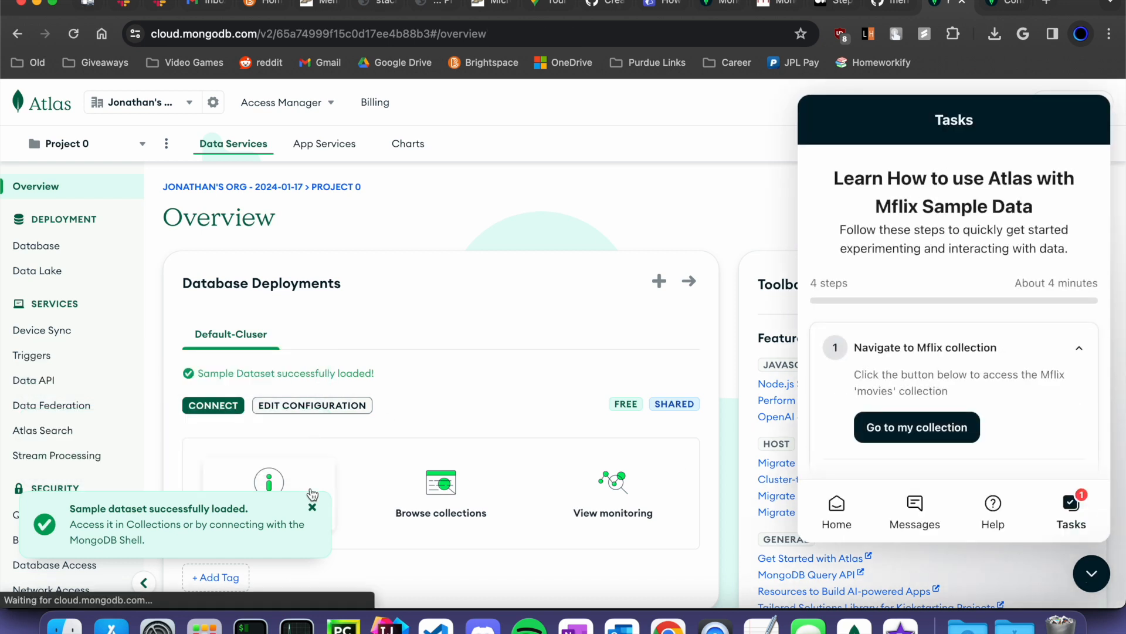
{"action": "left_click", "coordinate": [312, 507]}
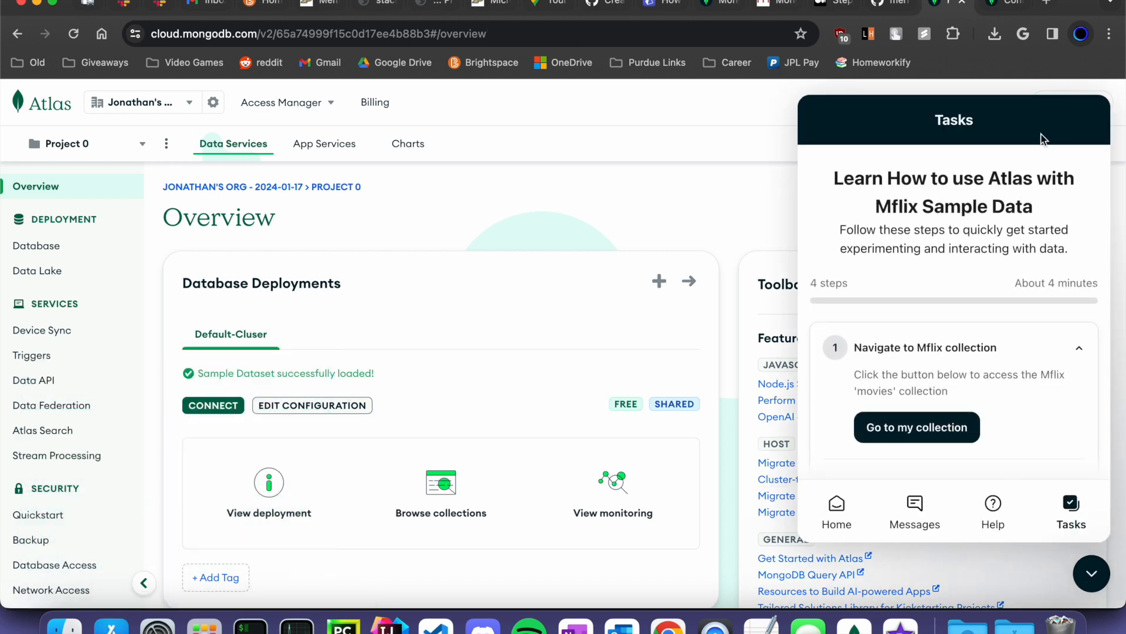
{"action": "left_click", "coordinate": [1092, 573]}
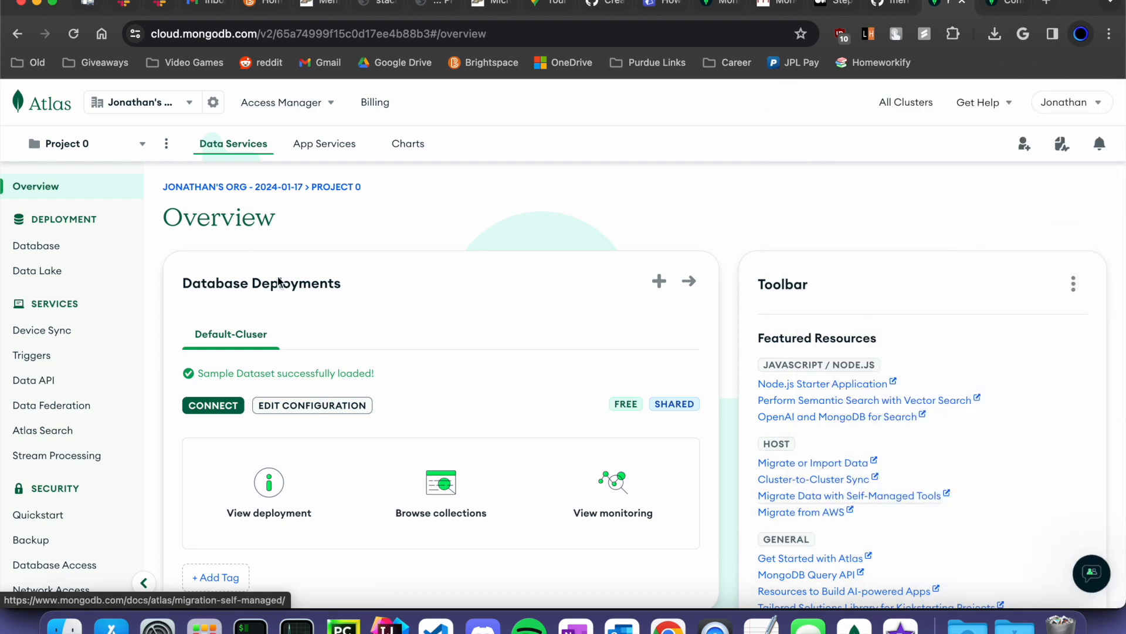
{"action": "left_click", "coordinate": [70, 251]}
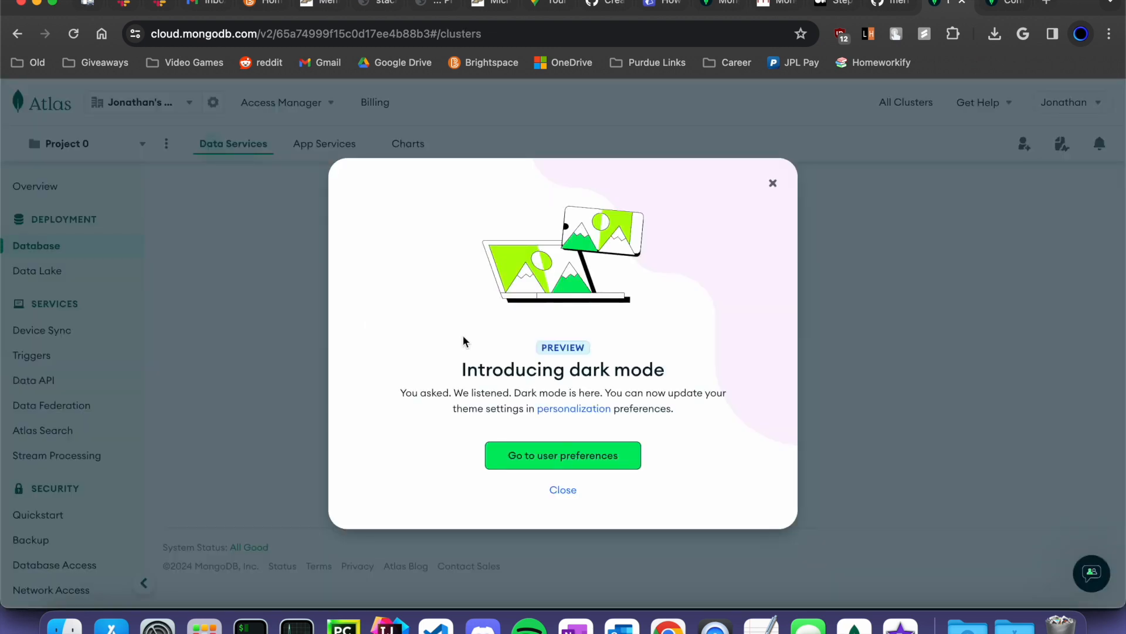
- Dismiss the dark mode notice and choose Compass as Default-Cluser's connection method in Atlas
{"action": "left_click", "coordinate": [563, 490]}
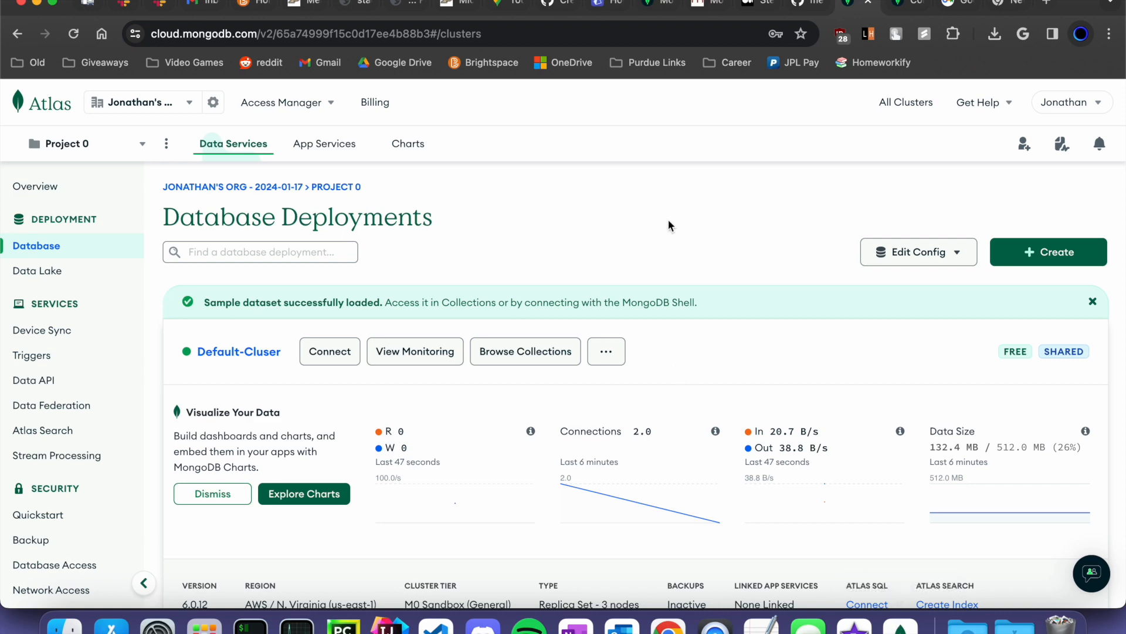
{"action": "left_click", "coordinate": [330, 351]}
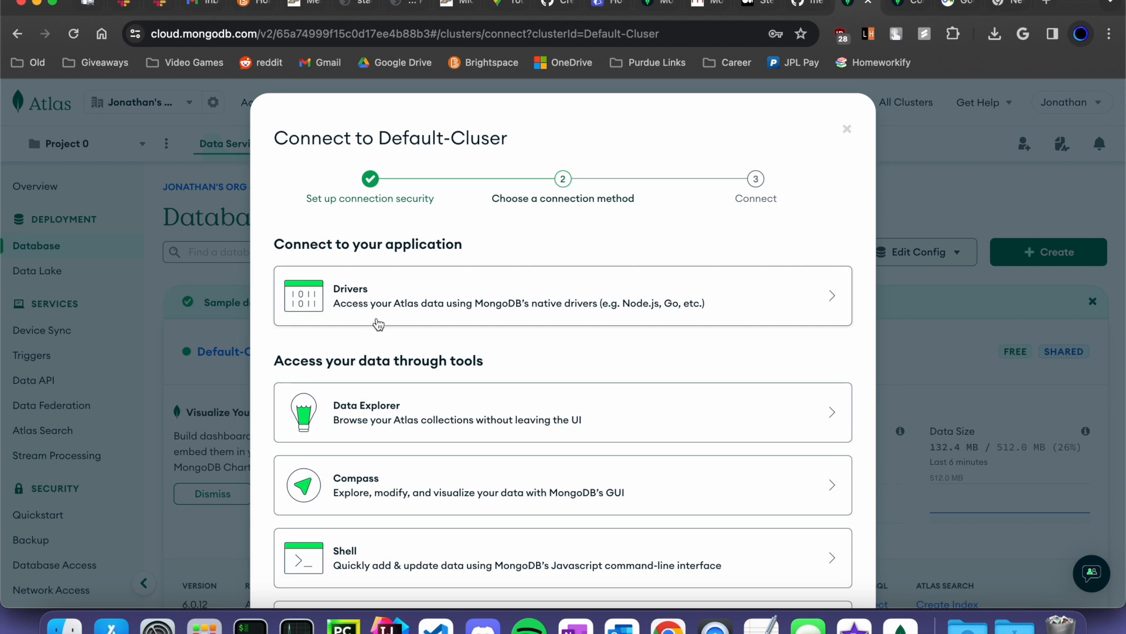
{"action": "scroll", "coordinate": [411, 381], "scroll_direction": "down", "scroll_amount": 2}
{"action": "left_click", "coordinate": [427, 434]}
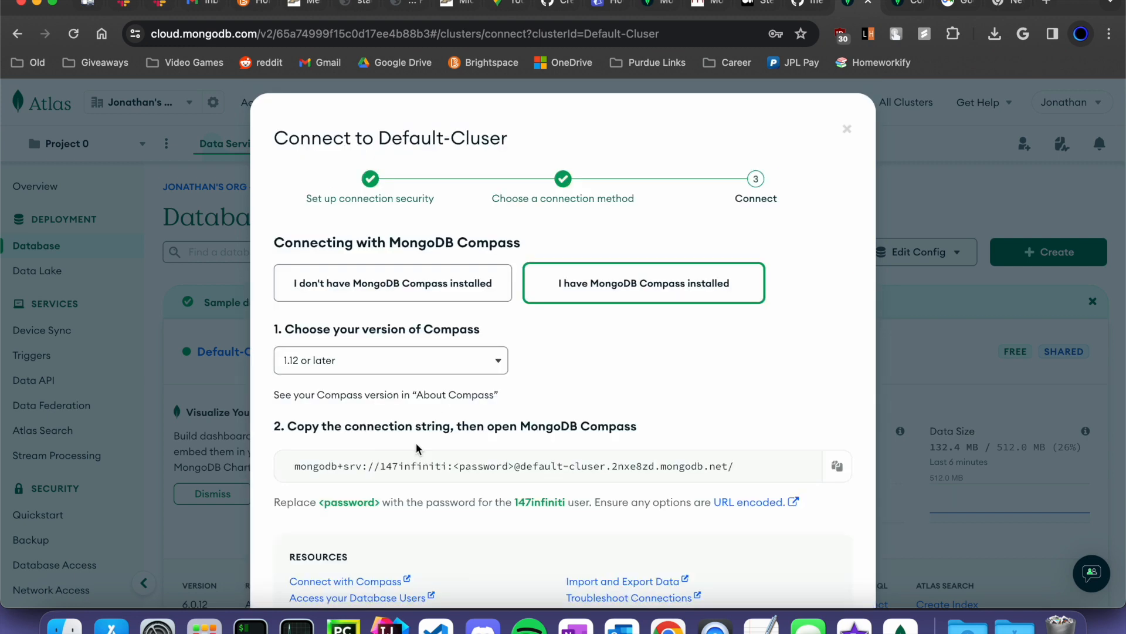
- Copy the Compass connection string and begin entering it in Compass's New Connection URI field
{"action": "scroll", "coordinate": [442, 428], "scroll_direction": "down", "scroll_amount": 2}
{"action": "triple_click", "coordinate": [439, 418]}
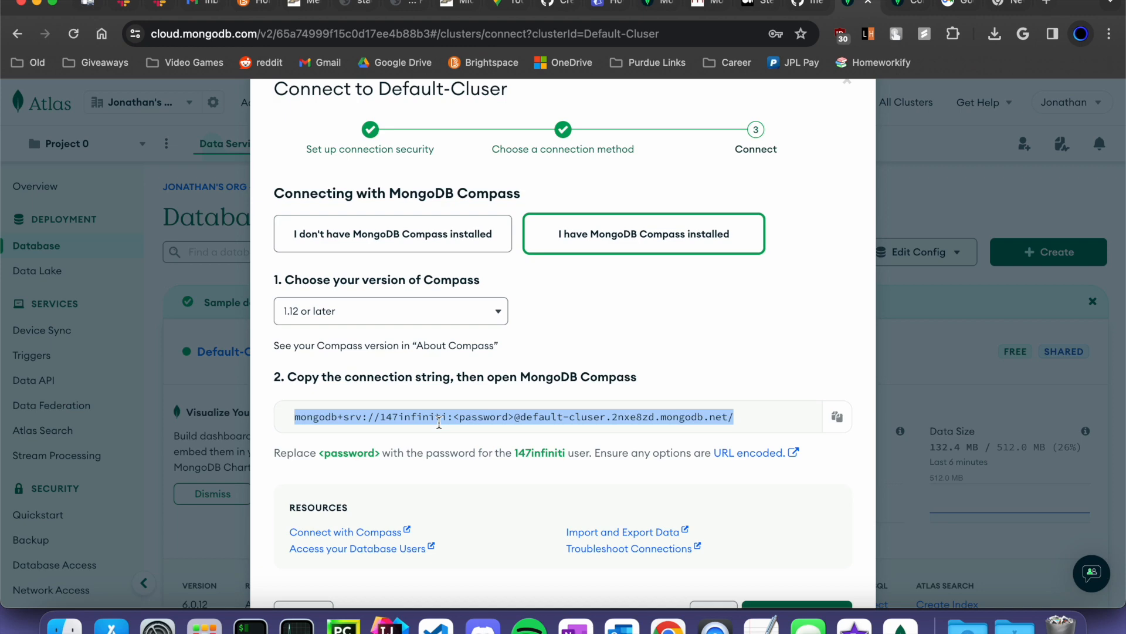
{"action": "left_click", "coordinate": [900, 625]}
{"action": "left_click", "coordinate": [472, 181]}
- Complete the Atlas URI with the database user's password and connect to the cluster
{"action": "left_click", "coordinate": [568, 233]}
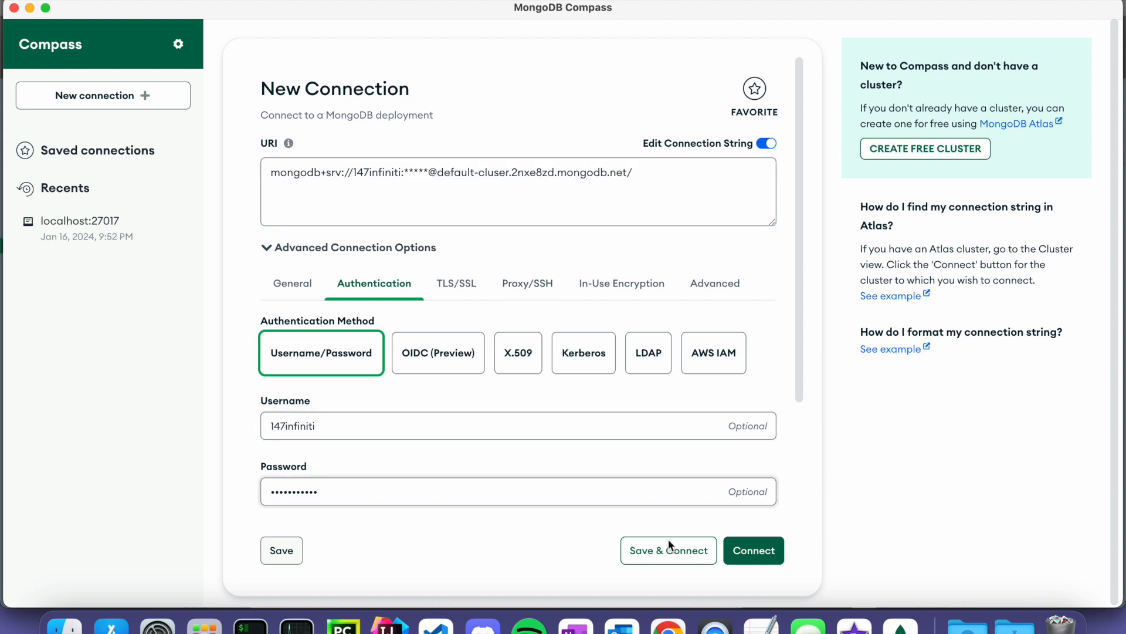
{"action": "triple_click", "coordinate": [401, 179]}
{"action": "left_click", "coordinate": [402, 178]}
{"action": "double_click", "coordinate": [404, 175]}
{"action": "left_click", "coordinate": [406, 175]}
{"action": "triple_click", "coordinate": [502, 173]}
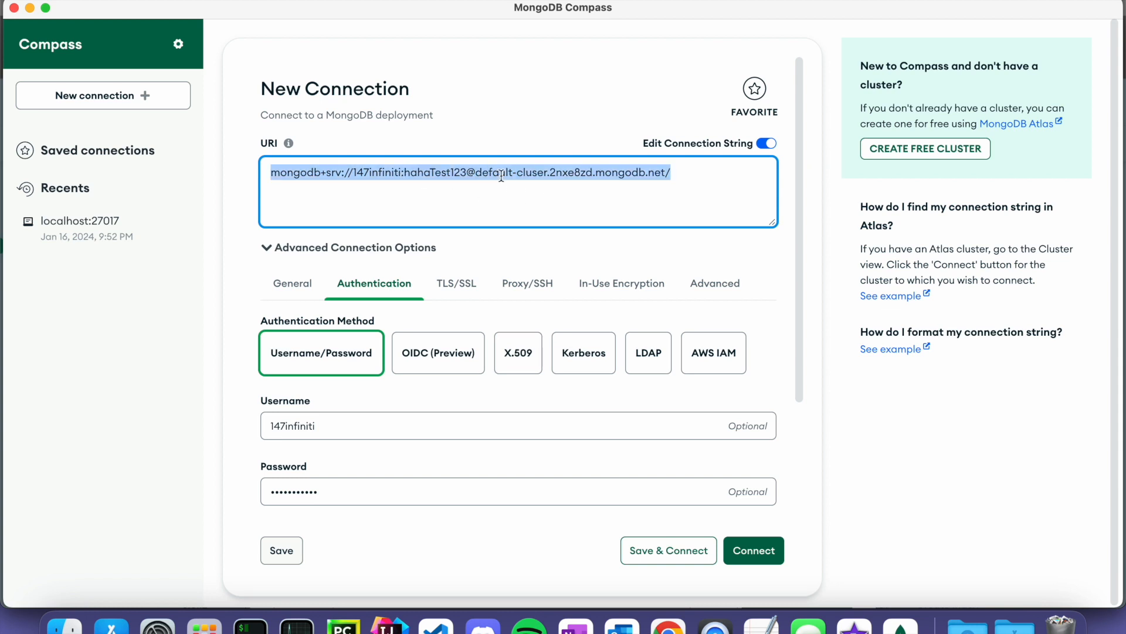
{"action": "left_click", "coordinate": [515, 485]}
{"action": "left_click", "coordinate": [752, 548]}
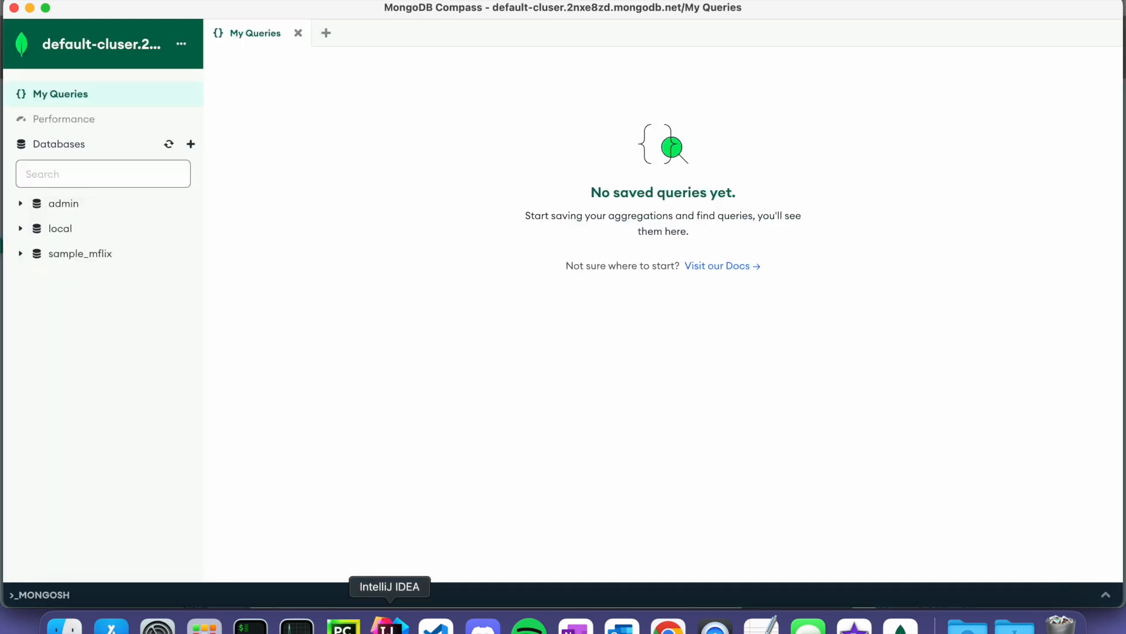
- Browse the admin, local and sample_mflix databases and the oplog.rs collection
{"action": "left_click", "coordinate": [64, 213]}
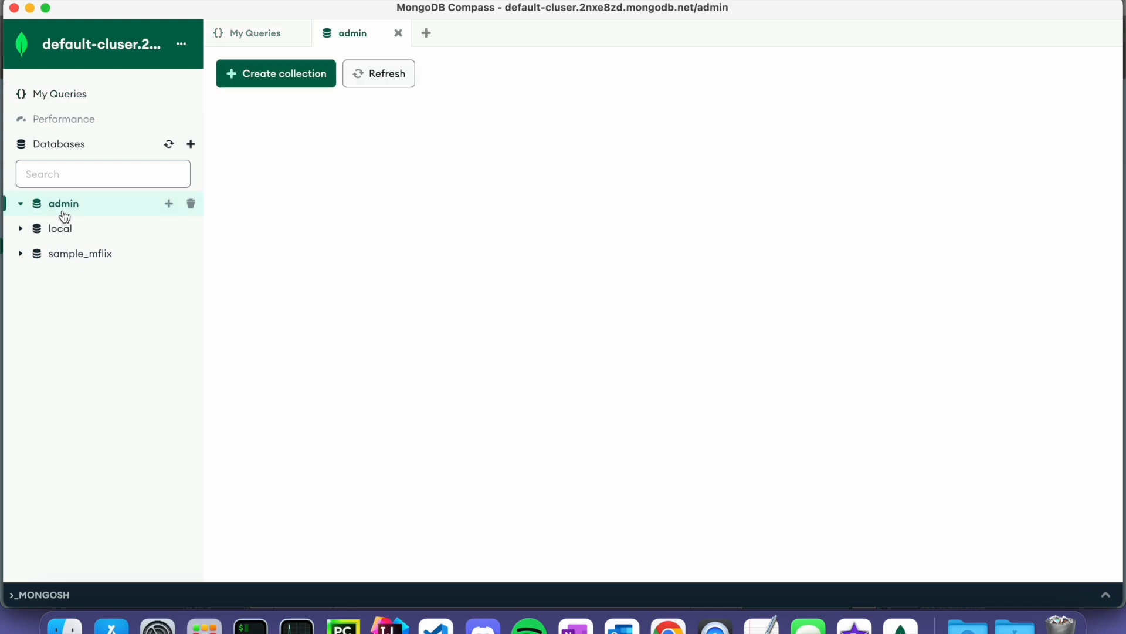
{"action": "left_click", "coordinate": [63, 234]}
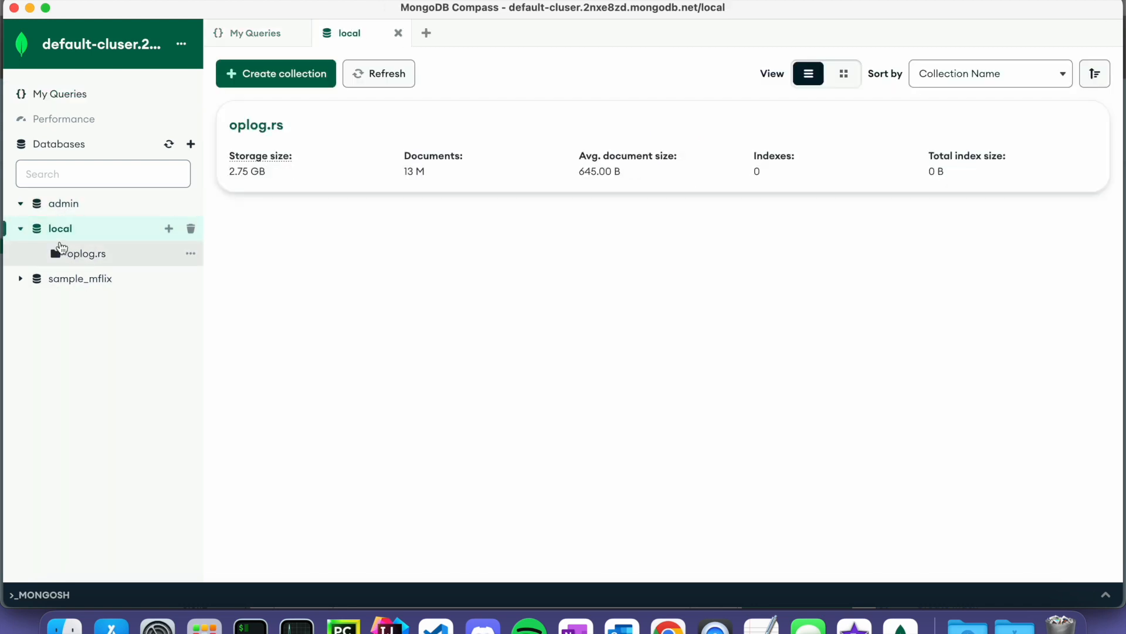
{"action": "left_click", "coordinate": [35, 282]}
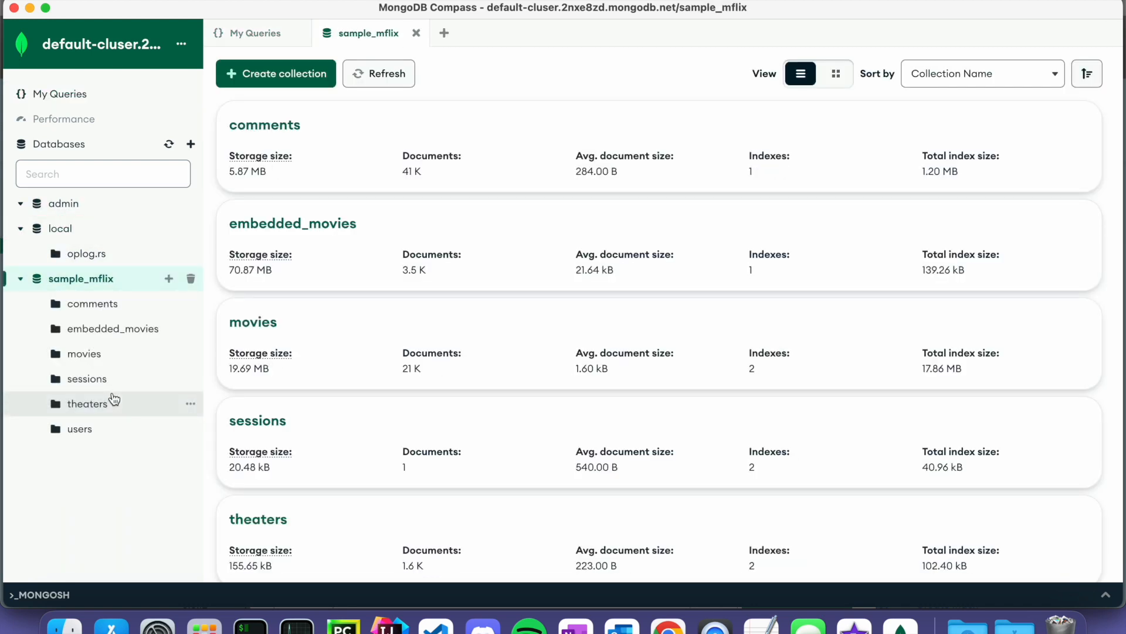
{"action": "left_click", "coordinate": [105, 253]}
{"action": "left_click", "coordinate": [99, 235]}
- View documents in sample_mflix's comments, embedded_movies, theaters and users collections
{"action": "left_click", "coordinate": [97, 307]}
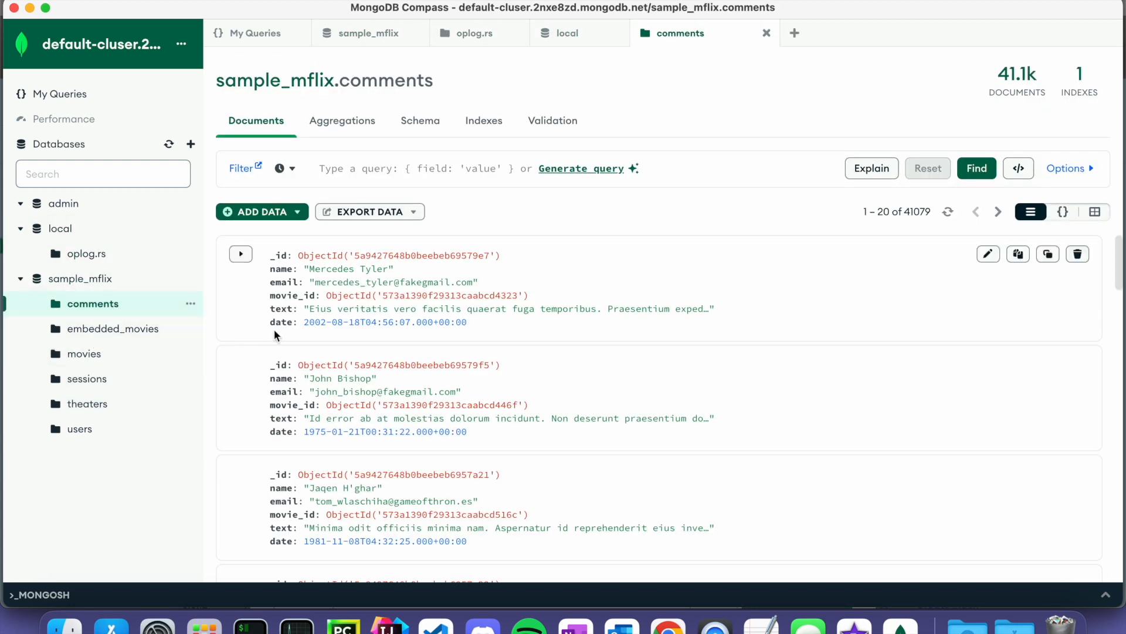
{"action": "scroll", "coordinate": [264, 327], "scroll_direction": "down", "scroll_amount": 2}
{"action": "left_click", "coordinate": [103, 331]}
{"action": "scroll", "coordinate": [352, 293], "scroll_direction": "down", "scroll_amount": 2}
{"action": "scroll", "coordinate": [352, 295], "scroll_direction": "up", "scroll_amount": 2}
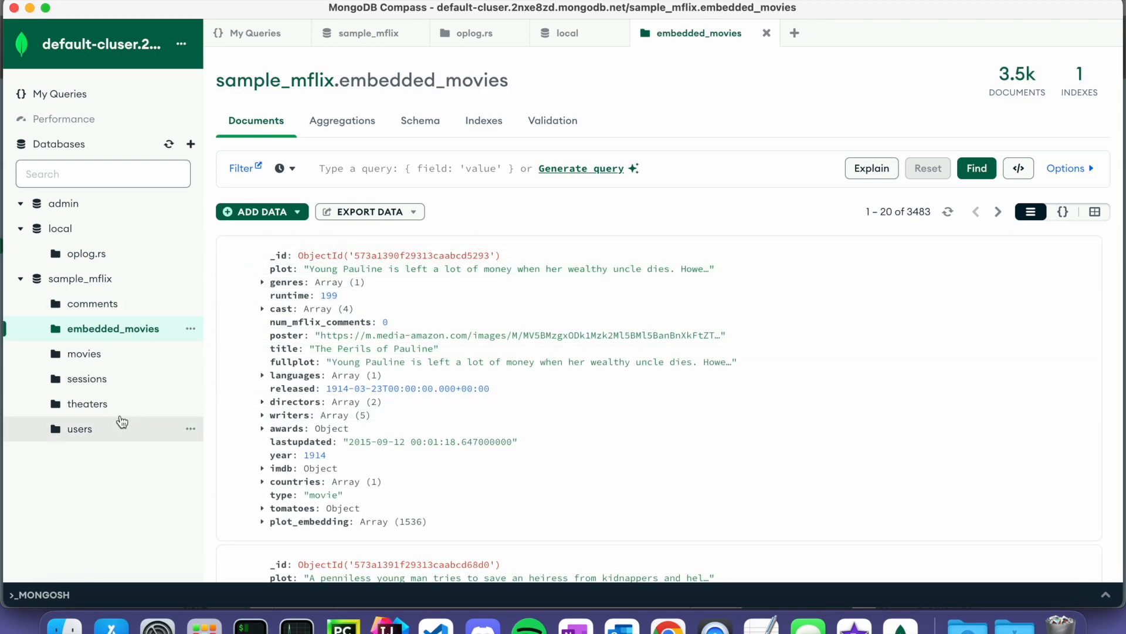
{"action": "left_click", "coordinate": [143, 404]}
{"action": "scroll", "coordinate": [390, 320], "scroll_direction": "down", "scroll_amount": 1}
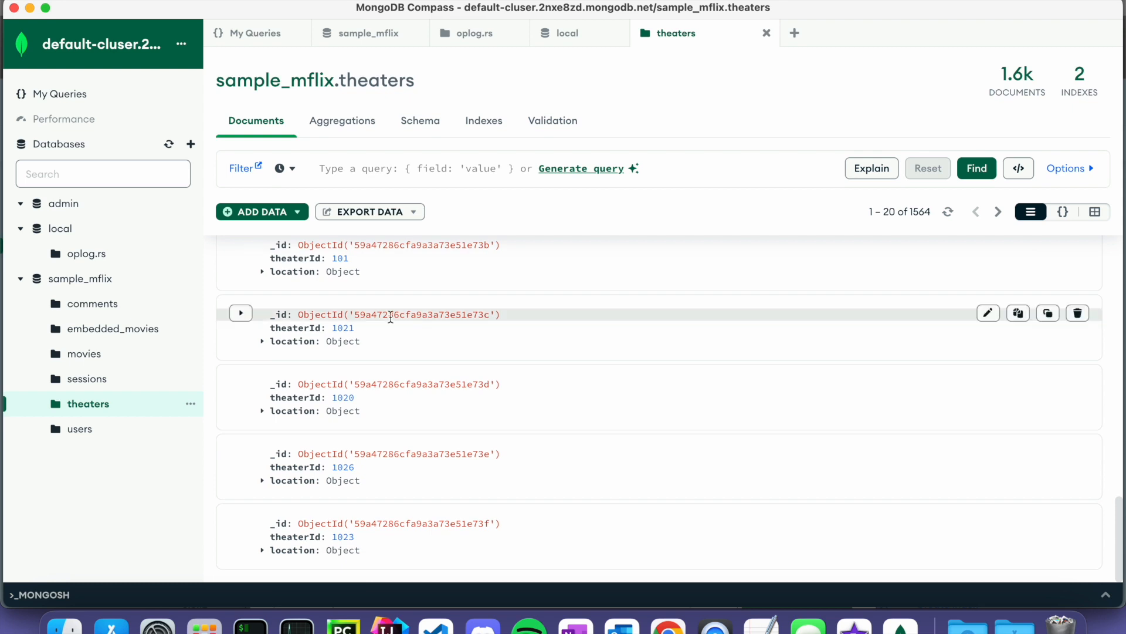
{"action": "left_click", "coordinate": [118, 440]}
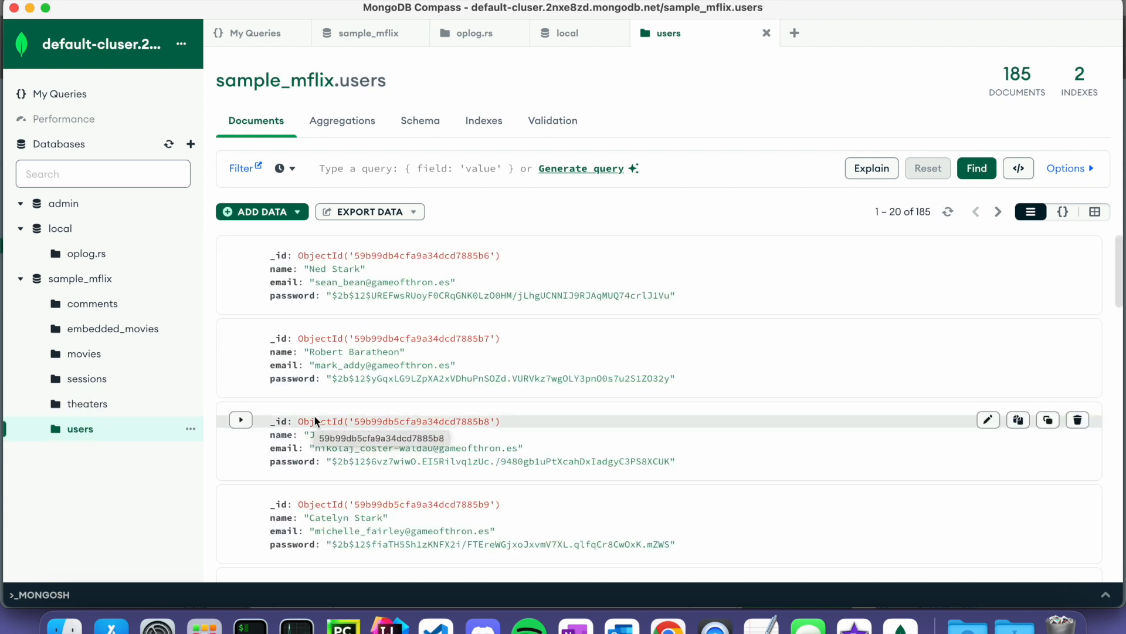
- Open comments in a new tab and return to the sample_mflix collection overview
{"action": "left_click", "coordinate": [82, 275]}
{"action": "left_click", "coordinate": [93, 303]}
{"action": "left_click", "coordinate": [70, 214]}
{"action": "left_click", "coordinate": [71, 275]}
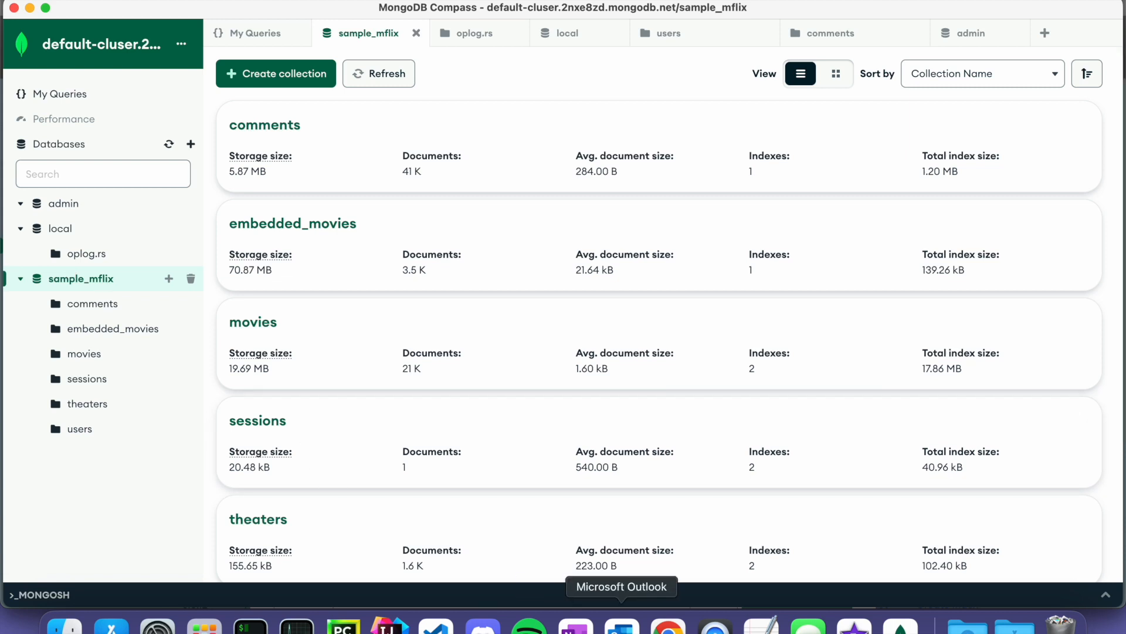
- Back in Chrome, select the Atlas connection string again
{"action": "left_click", "coordinate": [667, 625]}
{"action": "double_click", "coordinate": [486, 417]}
{"action": "left_click", "coordinate": [485, 417]}
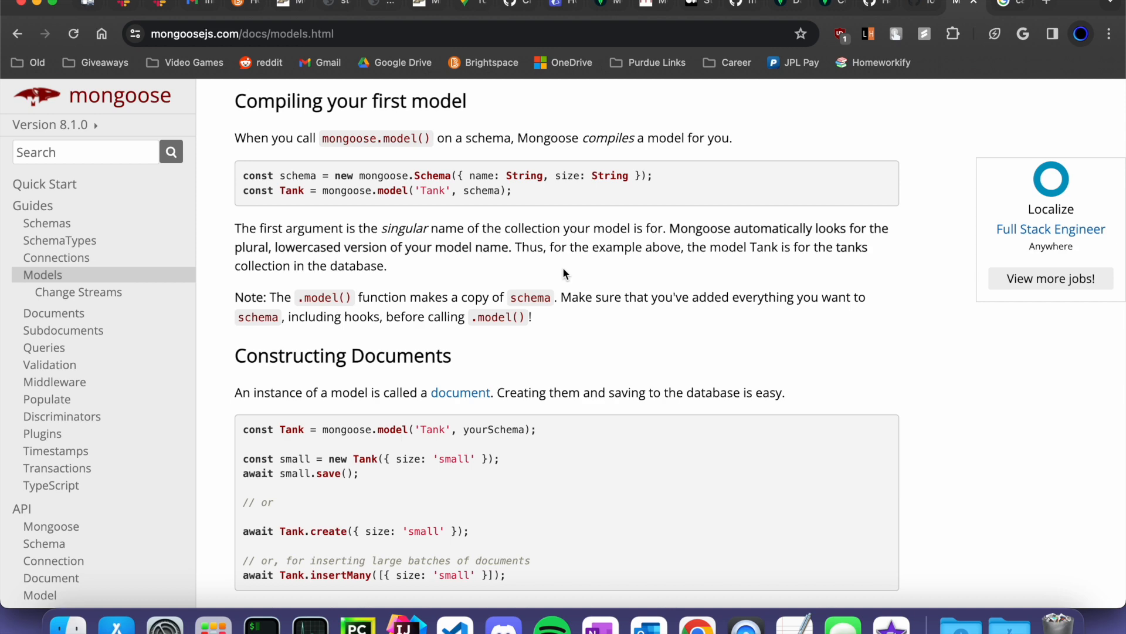
- Go to the Hack-the-Future organisation on GitHub and open the food-finders repository
{"action": "left_click", "coordinate": [737, 6]}
{"action": "left_click", "coordinate": [874, 6]}
{"action": "scroll", "coordinate": [648, 317], "scroll_direction": "up", "scroll_amount": 10}
{"action": "scroll", "coordinate": [648, 316], "scroll_direction": "down", "scroll_amount": 8}
{"action": "scroll", "coordinate": [648, 317], "scroll_direction": "down", "scroll_amount": 1}
{"action": "left_click", "coordinate": [99, 378]}
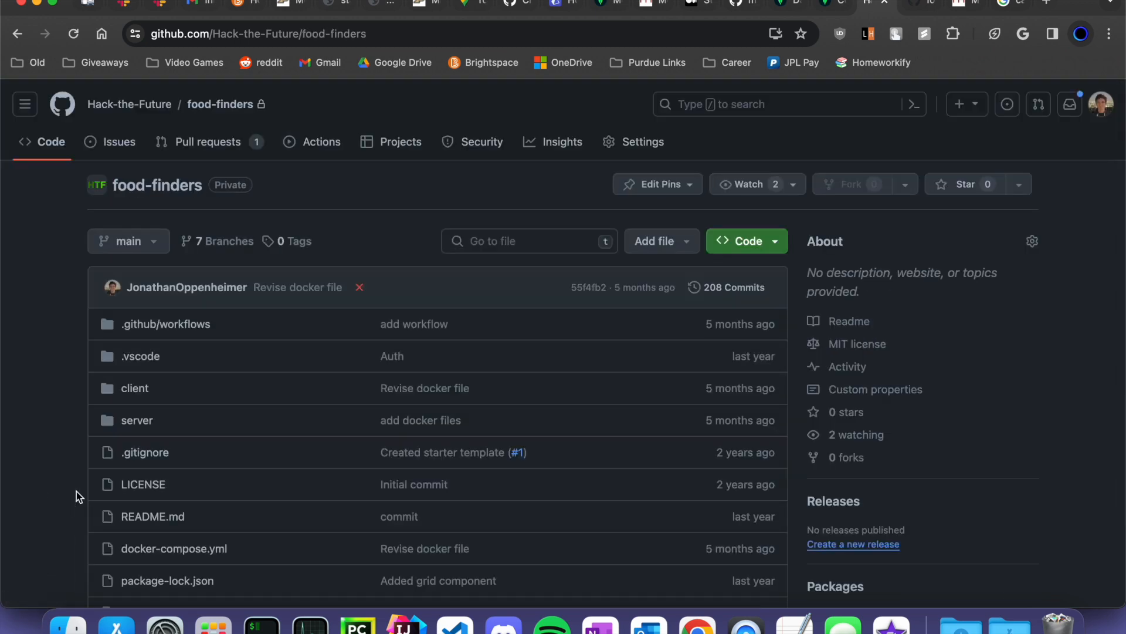
- Review server/src/models/order.model.ts, looking up its recipientId and completed fields
{"action": "left_click", "coordinate": [137, 420]}
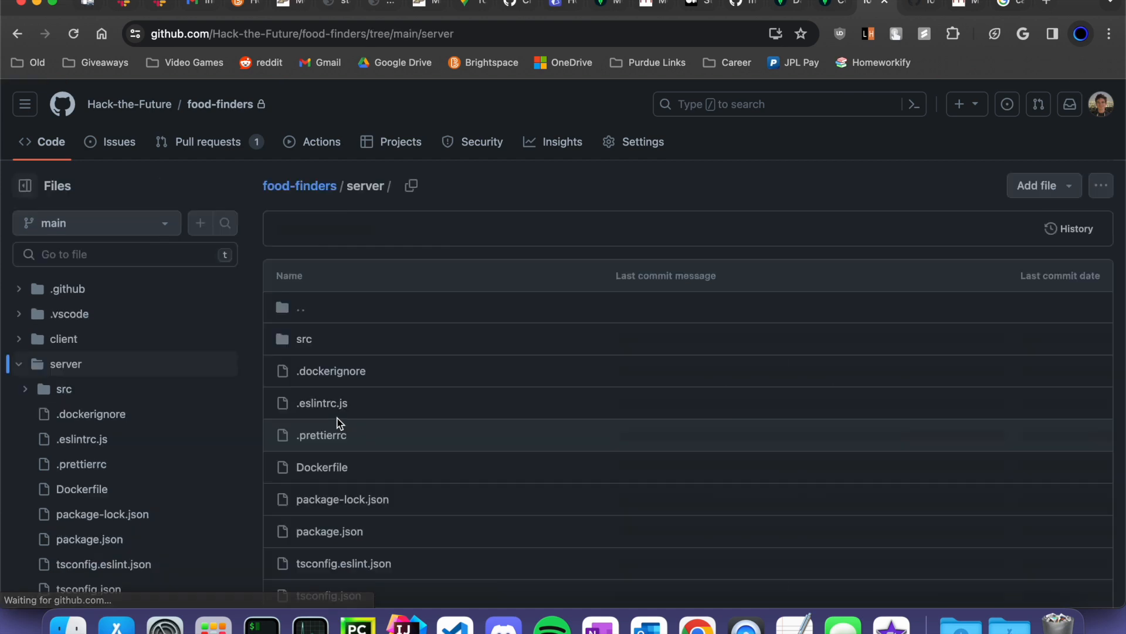
{"action": "scroll", "coordinate": [113, 440], "scroll_direction": "down", "scroll_amount": 3}
{"action": "scroll", "coordinate": [126, 442], "scroll_direction": "up", "scroll_amount": 3}
{"action": "left_click", "coordinate": [38, 388]}
{"action": "scroll", "coordinate": [140, 470], "scroll_direction": "down", "scroll_amount": 2}
{"action": "left_click", "coordinate": [308, 405]}
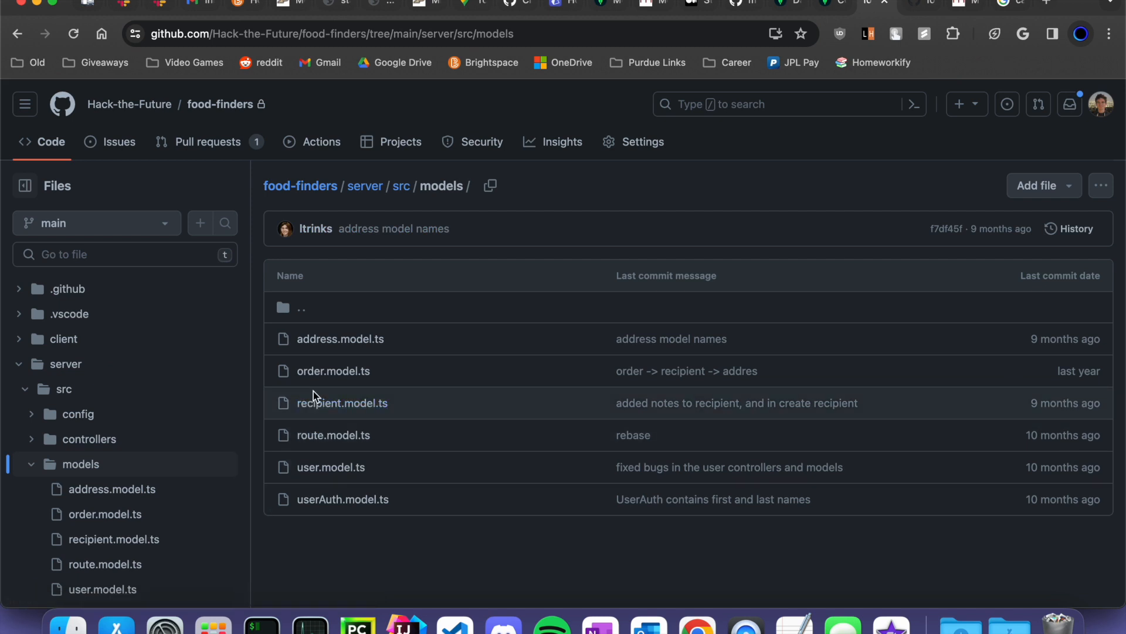
{"action": "left_click", "coordinate": [332, 371]}
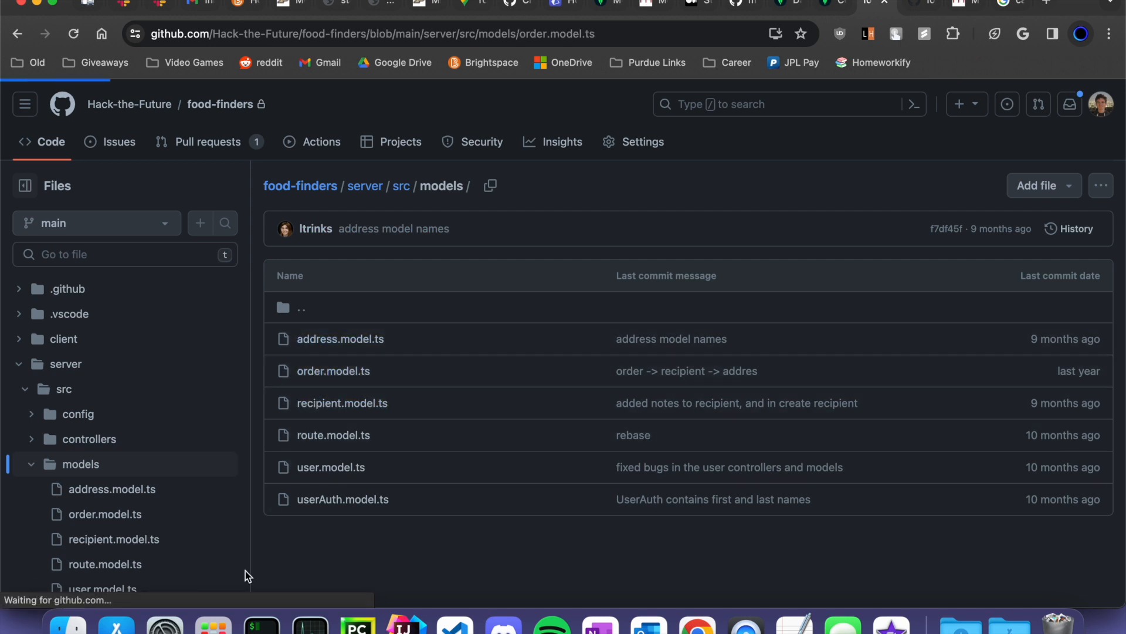
{"action": "scroll", "coordinate": [294, 440], "scroll_direction": "down", "scroll_amount": 2}
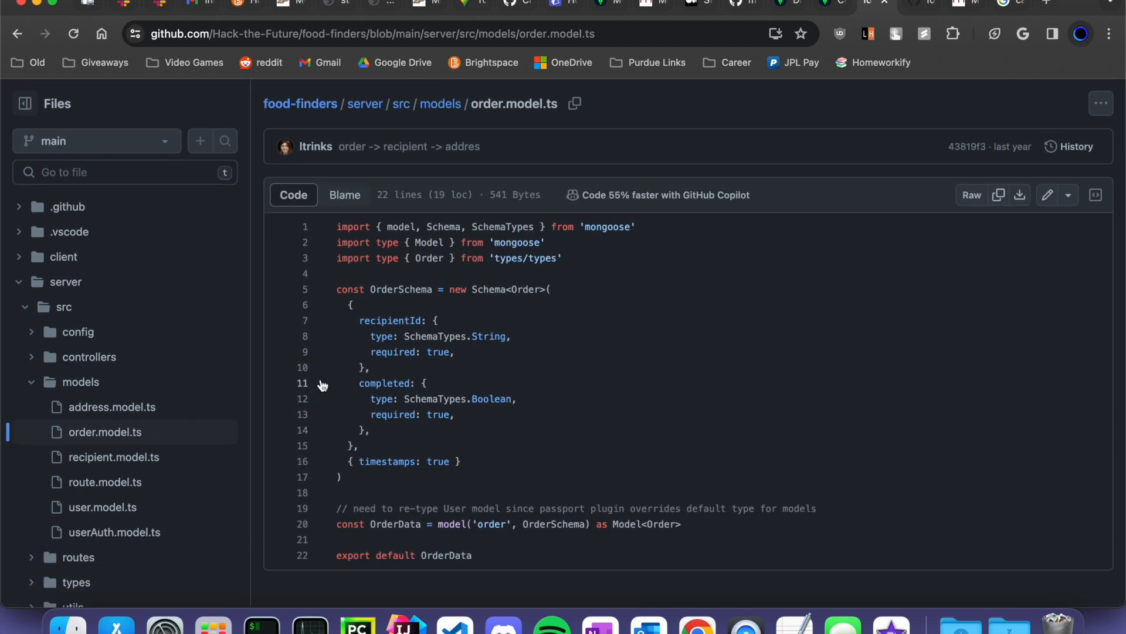
{"action": "left_click", "coordinate": [381, 322]}
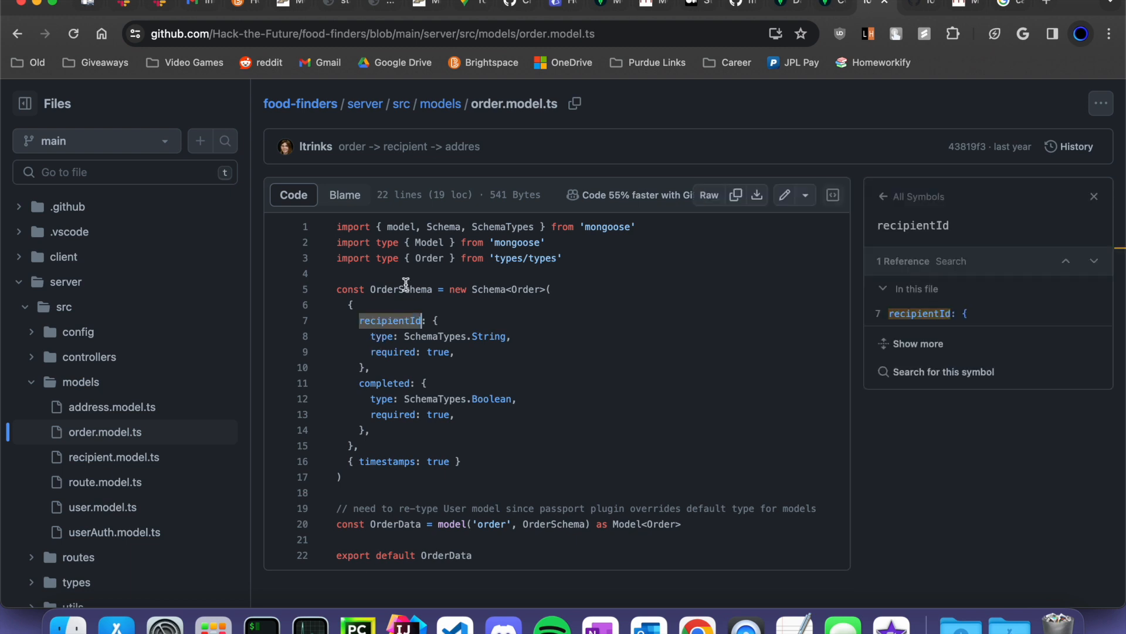
{"action": "left_click", "coordinate": [380, 383]}
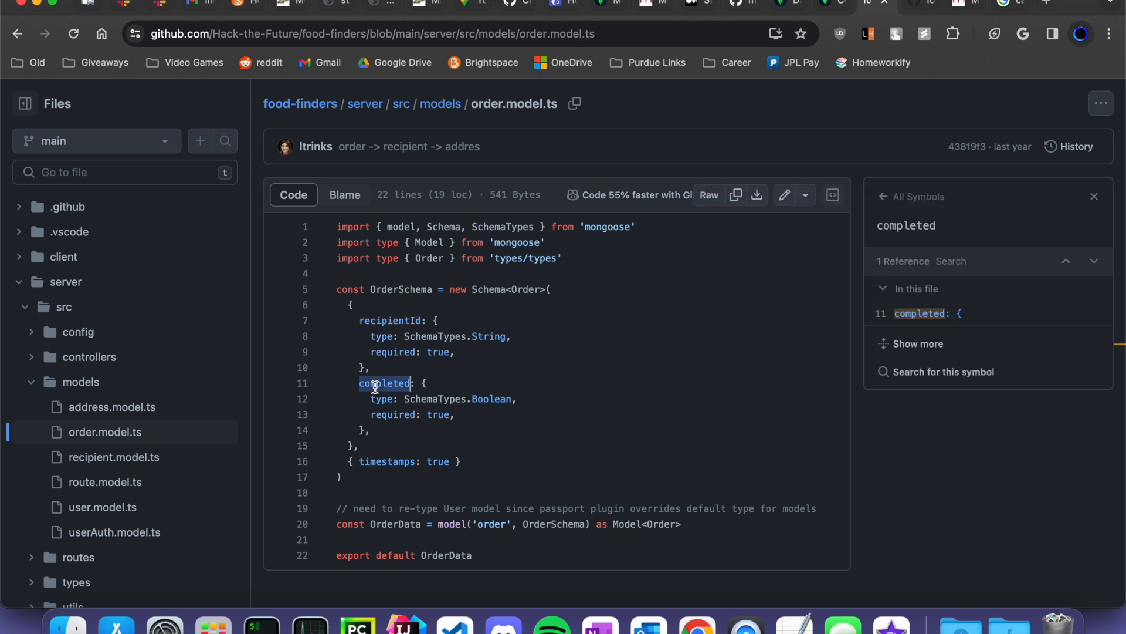
- Review address.model.ts and look up its streetName field
{"action": "left_click", "coordinate": [19, 38]}
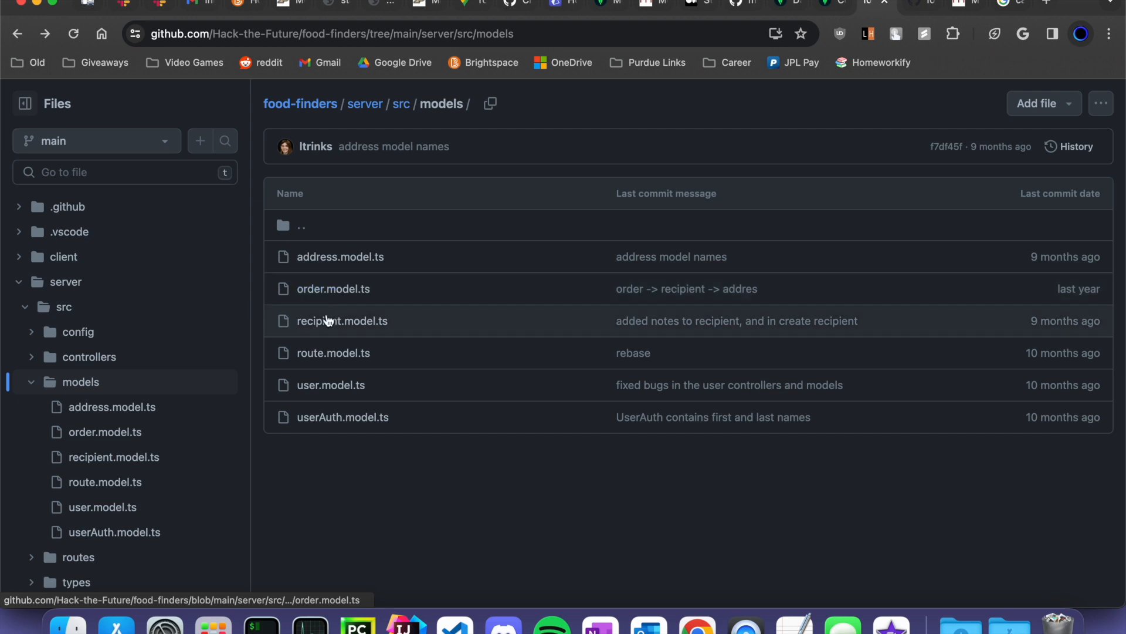
{"action": "left_click", "coordinate": [320, 258]}
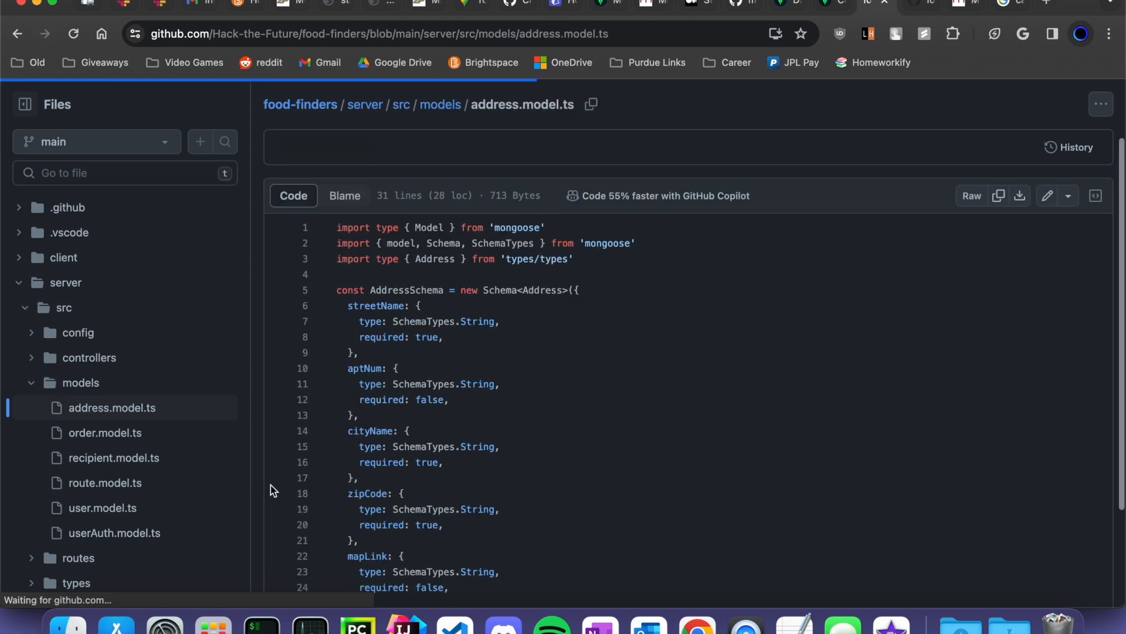
{"action": "left_click", "coordinate": [375, 307]}
{"action": "scroll", "coordinate": [368, 472], "scroll_direction": "down", "scroll_amount": 3}
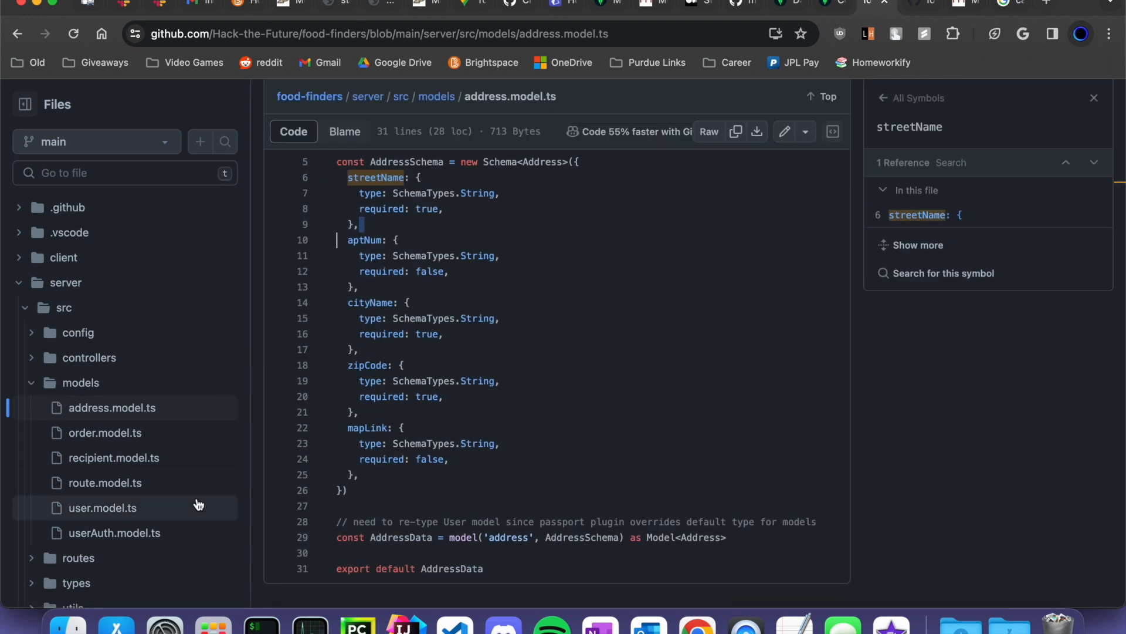
{"action": "scroll", "coordinate": [56, 516], "scroll_direction": "down", "scroll_amount": 4}
- Review the express.d.ts and environment.d.ts files in the types folder
{"action": "left_click", "coordinate": [73, 472]}
{"action": "scroll", "coordinate": [74, 469], "scroll_direction": "down", "scroll_amount": 4}
{"action": "left_click", "coordinate": [207, 422]}
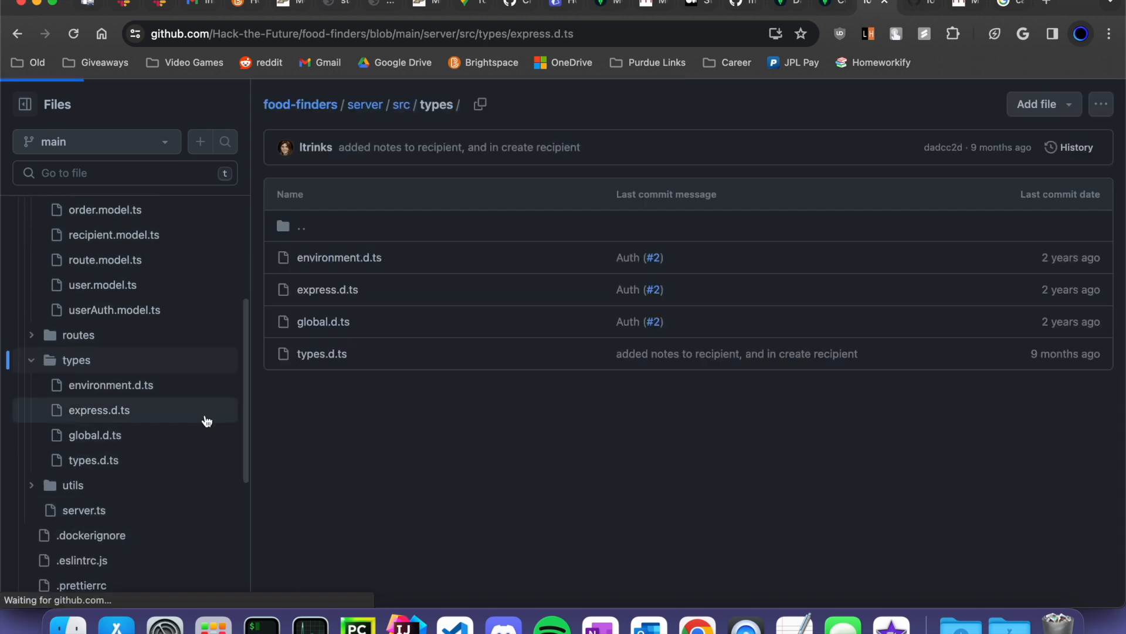
{"action": "left_click", "coordinate": [174, 394]}
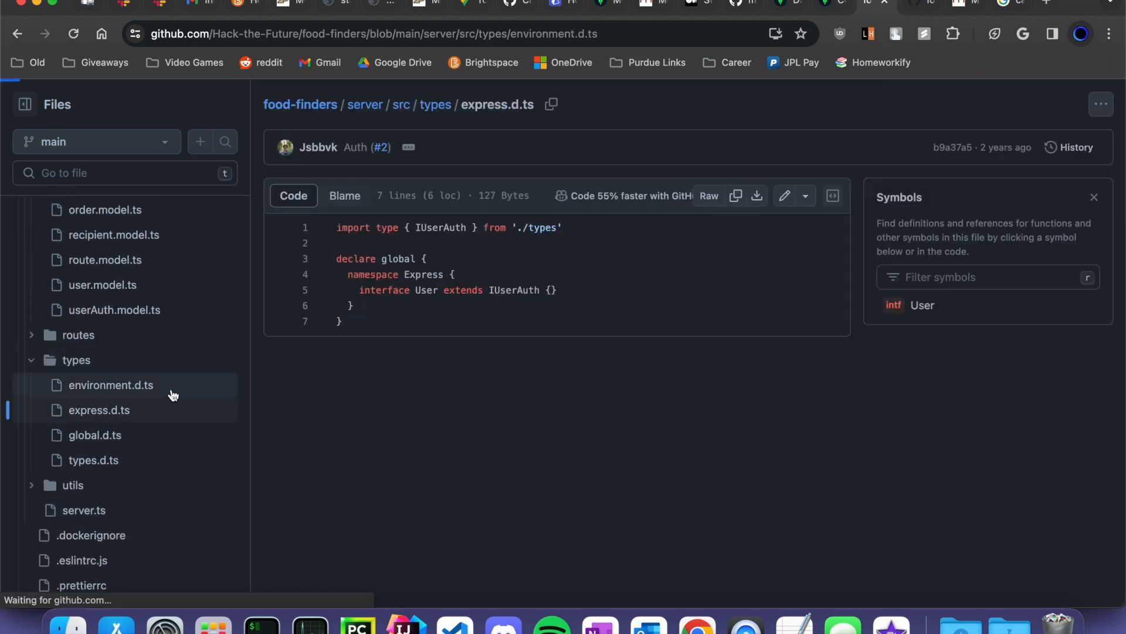
{"action": "scroll", "coordinate": [152, 340], "scroll_direction": "up", "scroll_amount": 4}
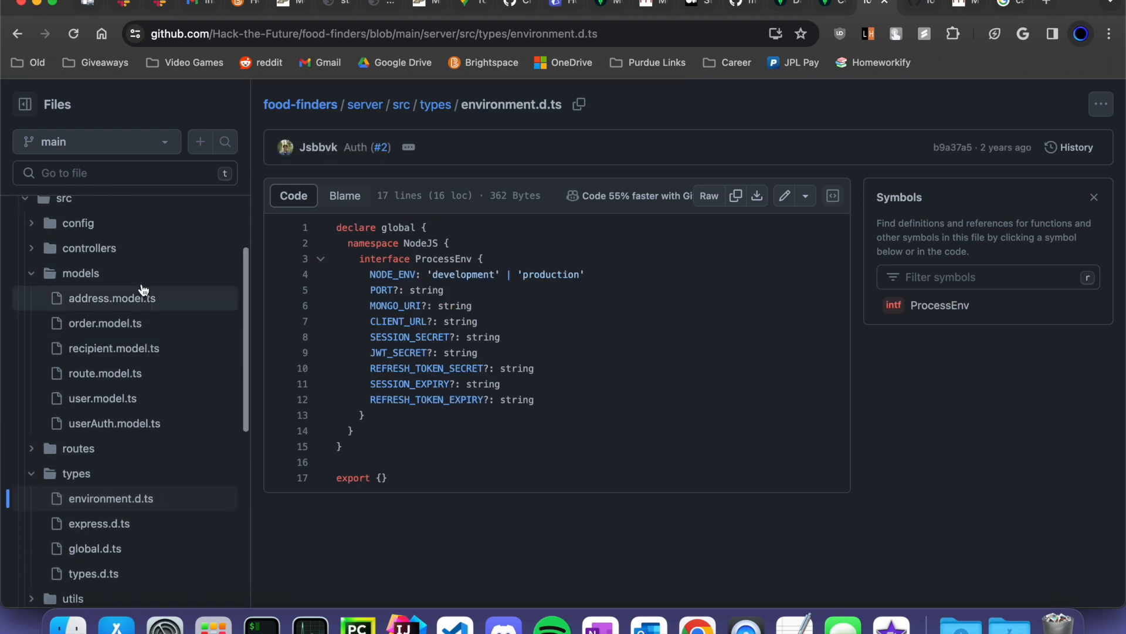
- Open routes/order.route.ts to view the order routes code
{"action": "left_click", "coordinate": [34, 450]}
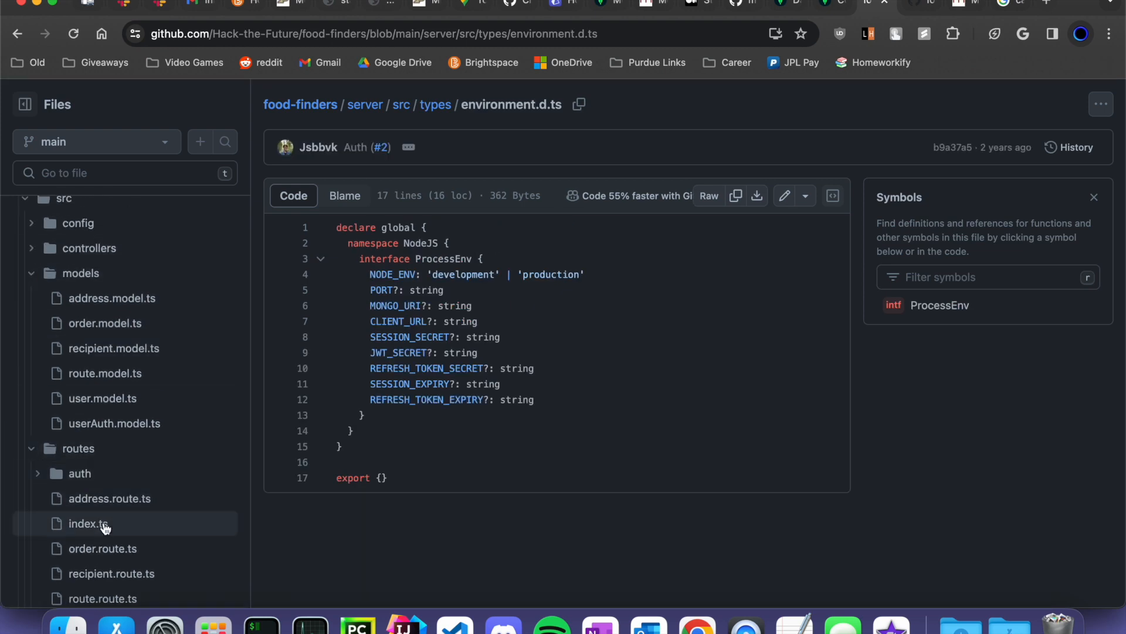
{"action": "scroll", "coordinate": [106, 528], "scroll_direction": "down", "scroll_amount": 3}
{"action": "left_click", "coordinate": [76, 462]}
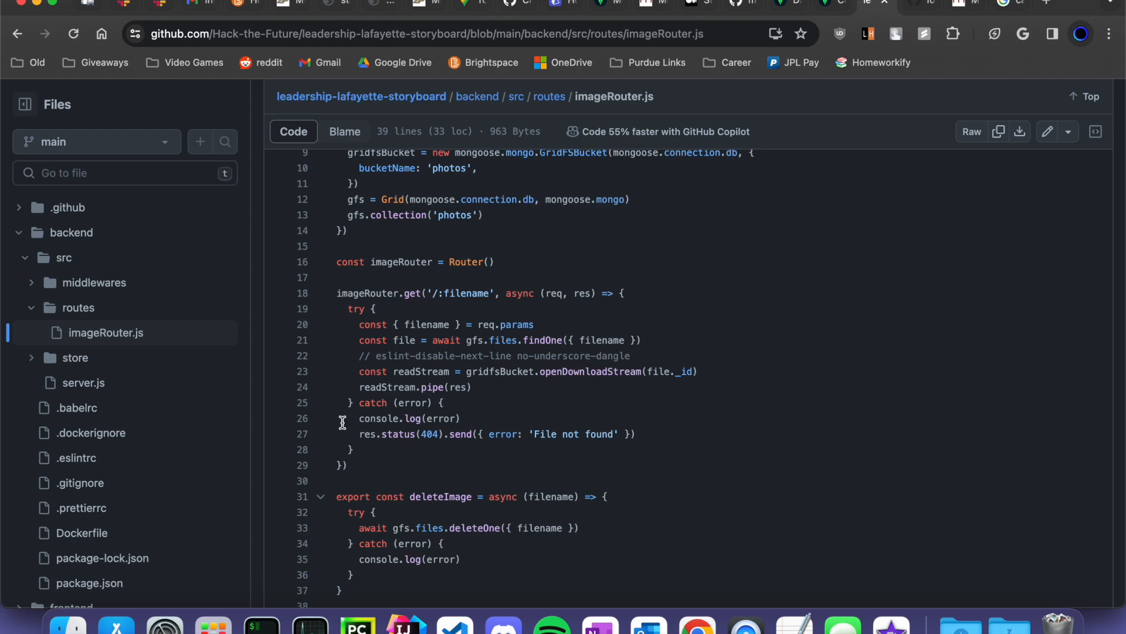
- Peek at the neighbouring desktop and return to the GitHub desktop
{"action": "key", "text": "ctrl+Right"}
{"action": "key", "text": "ctrl+Left"}
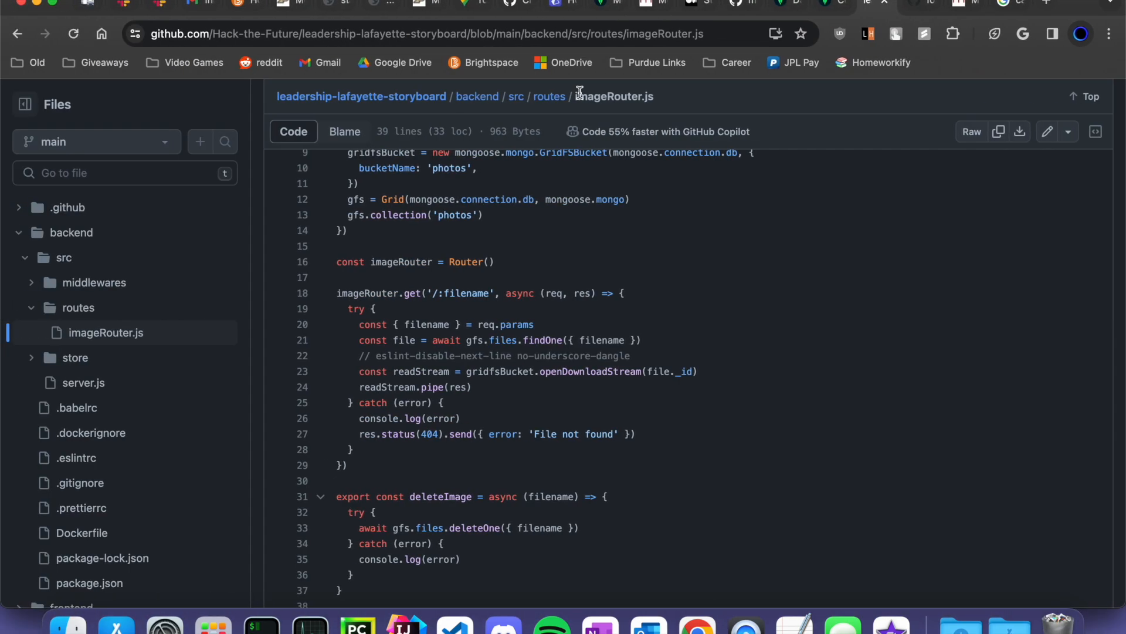